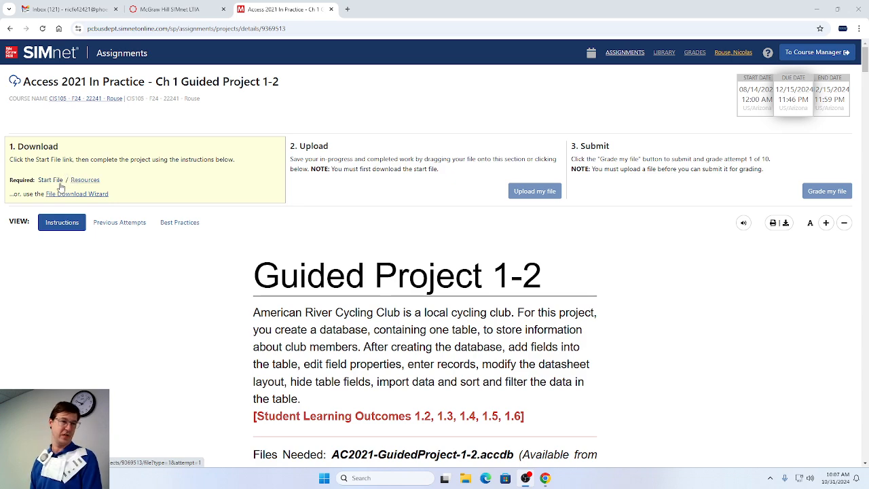
Download the start file and the resources file for Access 2021 In Practice Ch 1 Guided Project 1-2.
{"action": "left_click", "coordinate": [54, 181]}
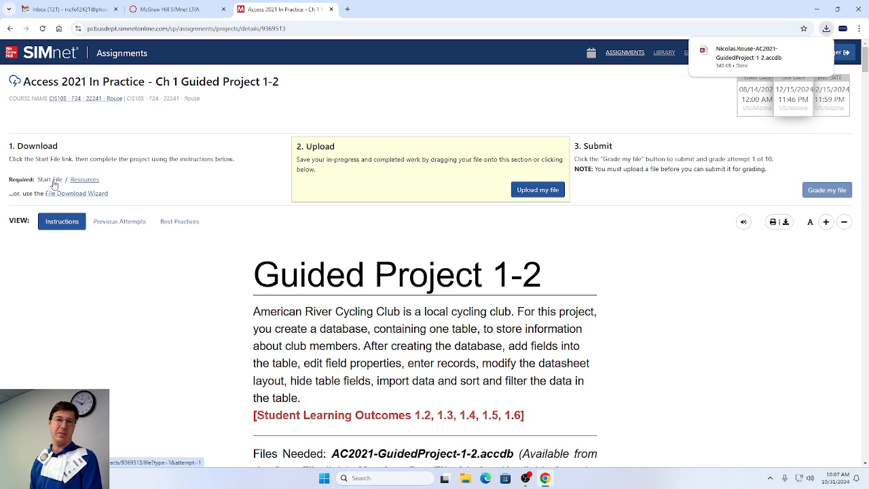
{"action": "mouse_move", "coordinate": [774, 66]}
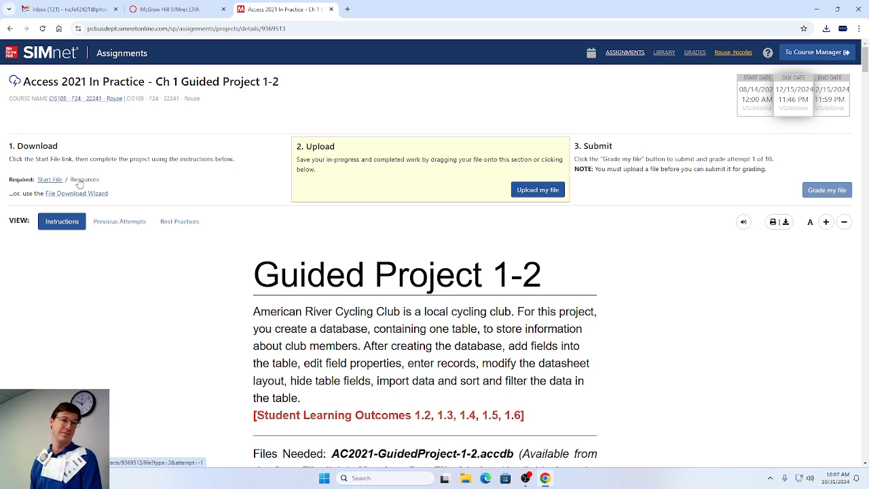
Open the downloaded Guided Project 1-2 database in Access and enable its content.
{"action": "left_click", "coordinate": [827, 29]}
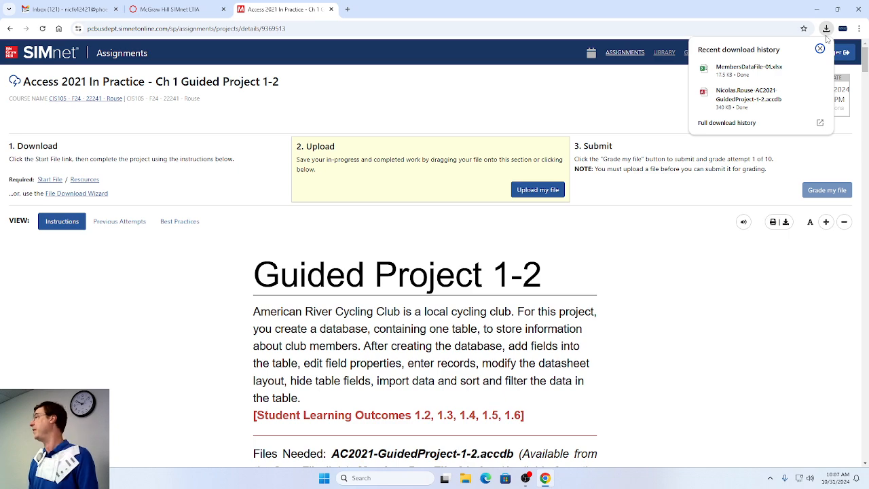
{"action": "left_click", "coordinate": [750, 100]}
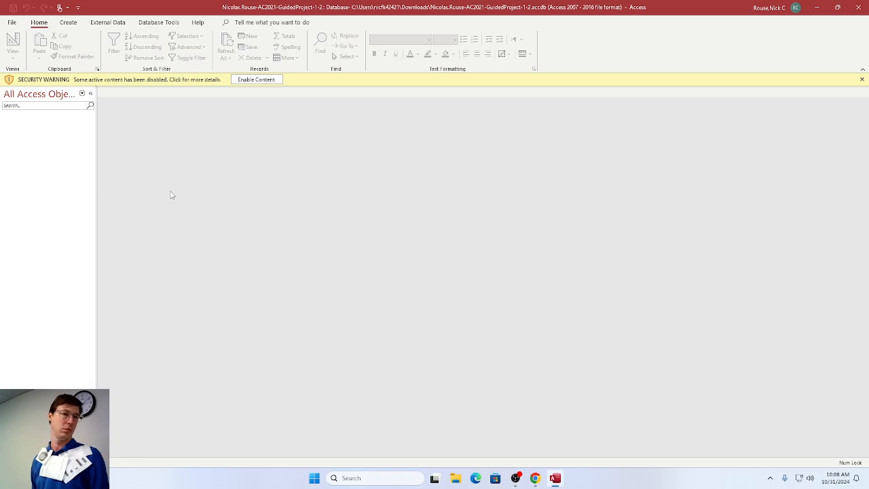
{"action": "left_click", "coordinate": [256, 80]}
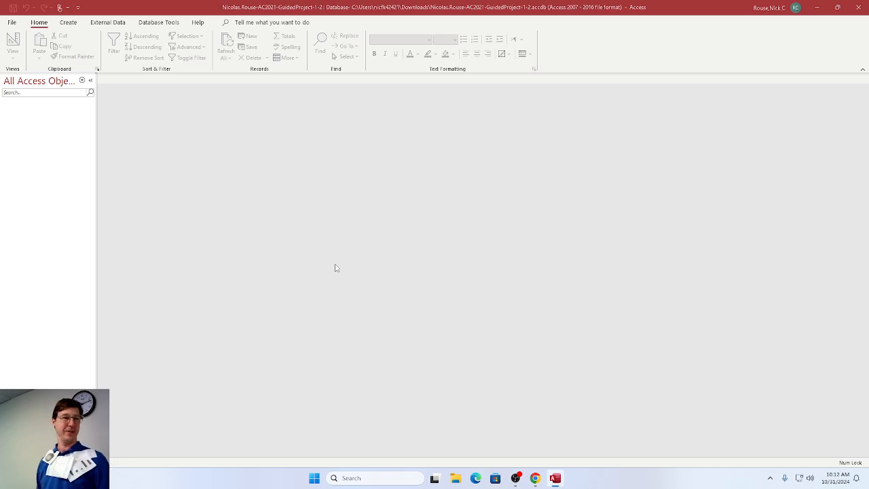
Look at the downloaded project files in the Downloads folder in File Explorer and close the window.
{"action": "key", "text": "alt+Tab"}
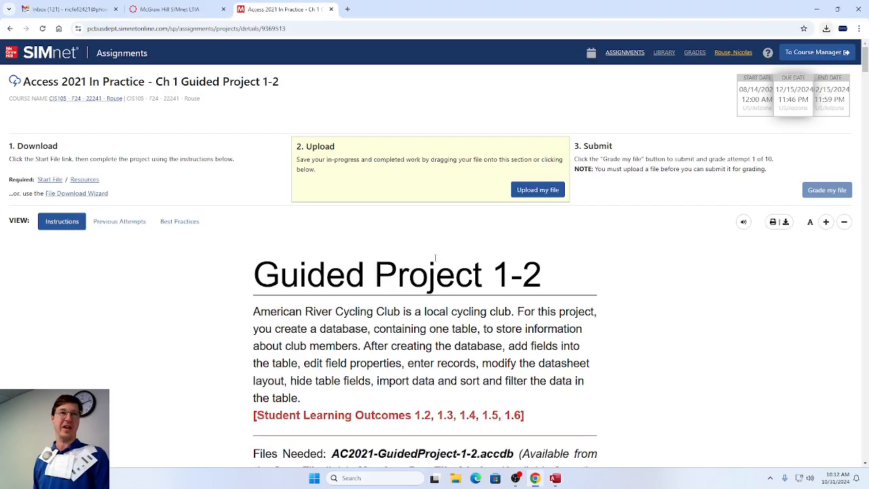
{"action": "key", "text": "alt+Tab"}
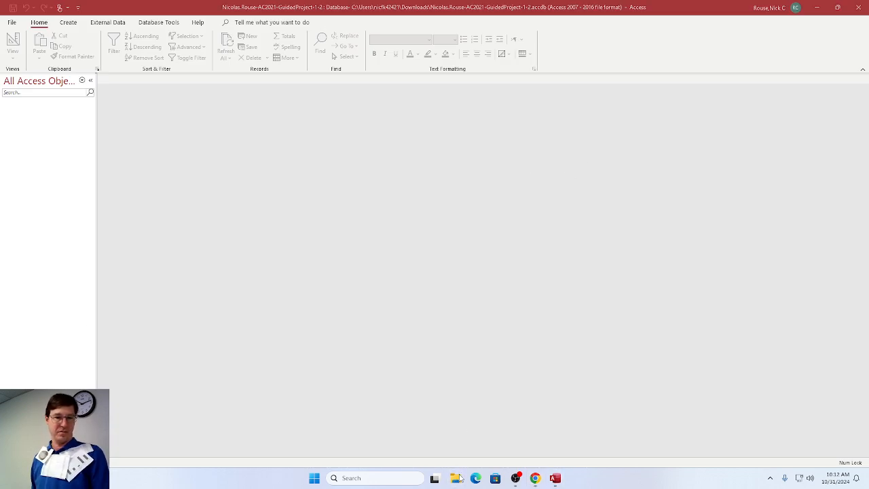
{"action": "left_click", "coordinate": [458, 478]}
{"action": "left_click", "coordinate": [319, 254]}
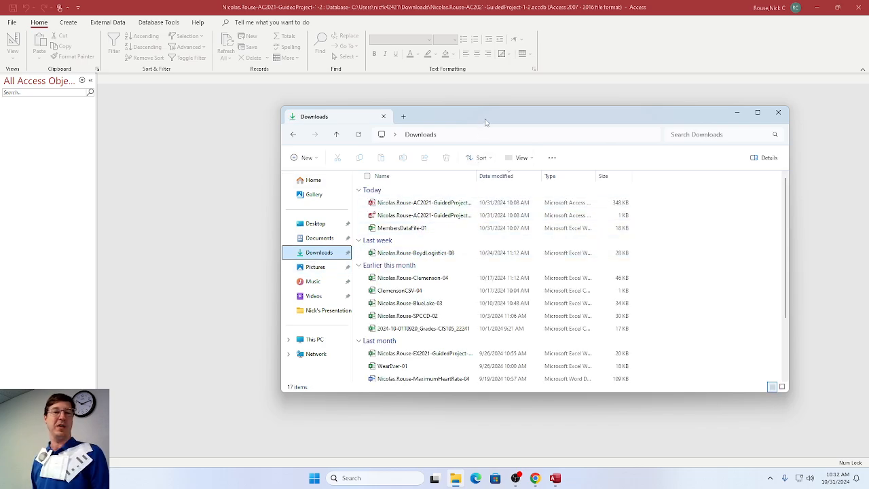
{"action": "left_click_drag", "start_coordinate": [486, 122], "coordinate": [448, 91]}
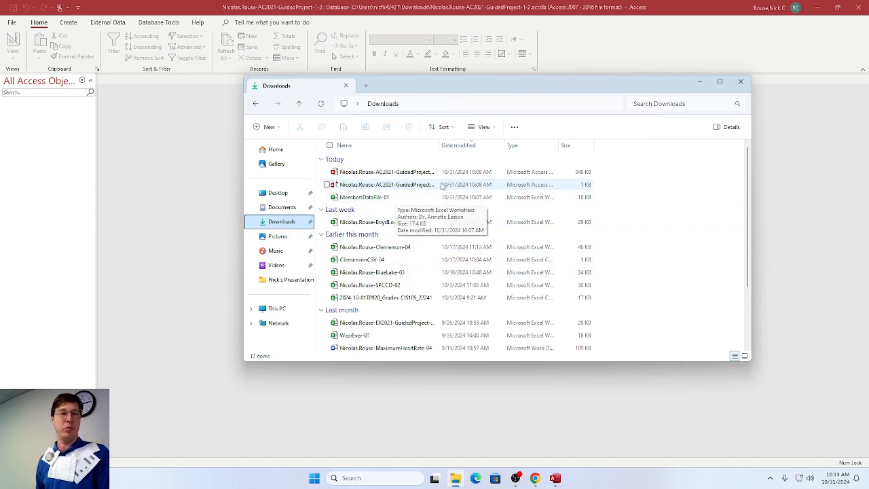
{"action": "left_click", "coordinate": [740, 82]}
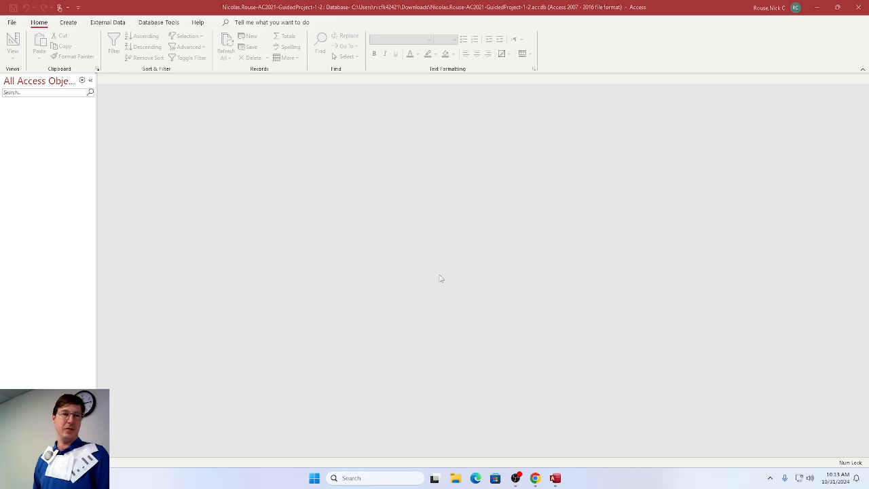
Switch to the SIMnet instructions in the browser and mark steps 1a and 1b as completed.
{"action": "key", "text": "alt+Tab"}
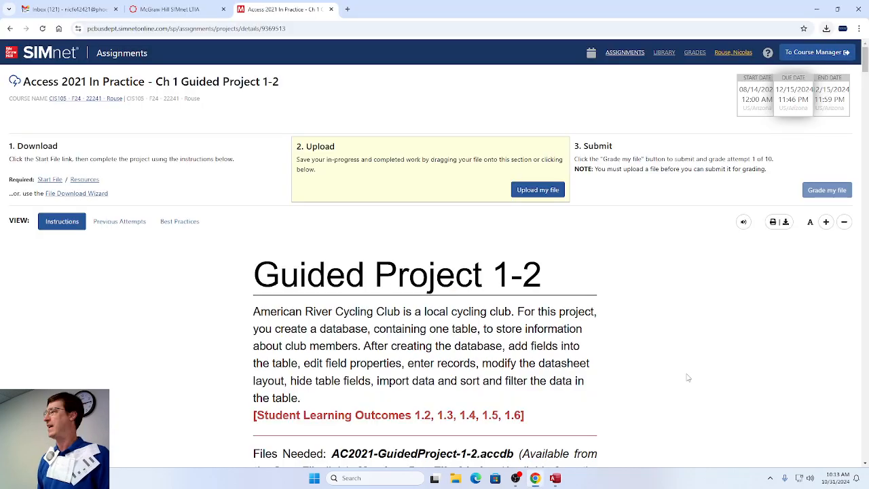
{"action": "scroll", "coordinate": [441, 342], "scroll_direction": "down", "scroll_amount": 1}
{"action": "scroll", "coordinate": [441, 341], "scroll_direction": "down", "scroll_amount": 10}
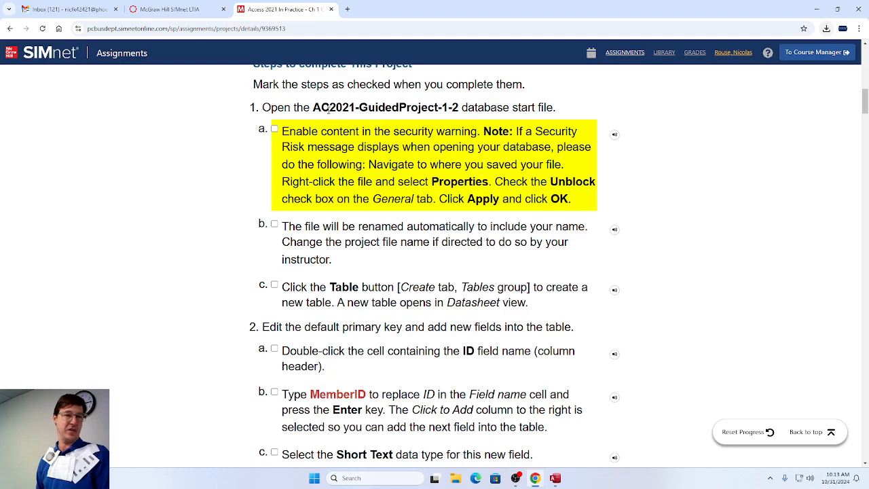
{"action": "left_click", "coordinate": [274, 129]}
{"action": "left_click", "coordinate": [275, 224]}
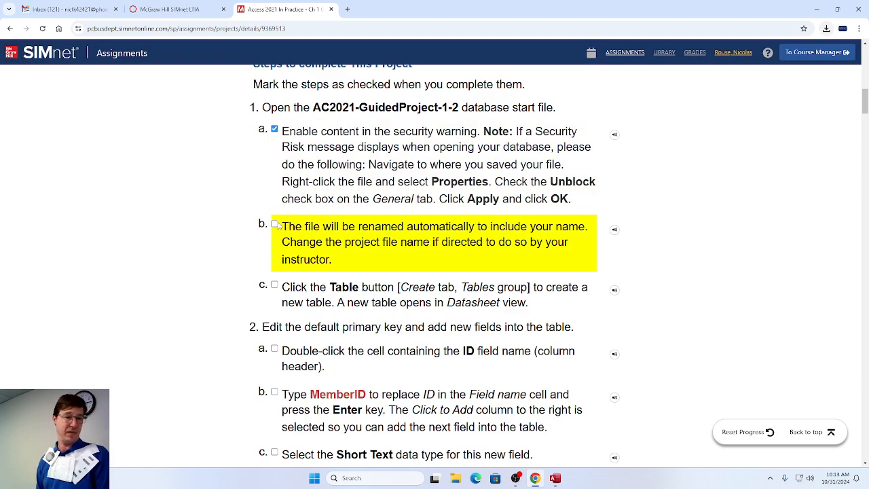
{"action": "scroll", "coordinate": [285, 261], "scroll_direction": "down", "scroll_amount": 1}
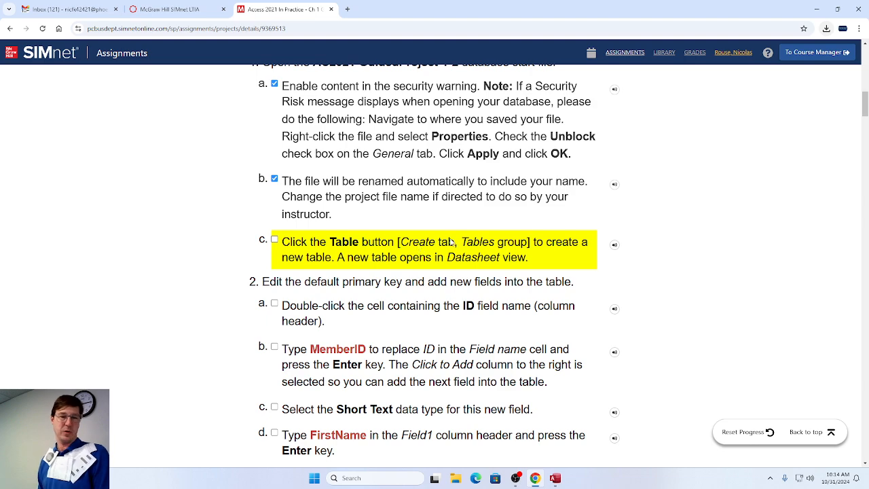
Create a new blank table in Access, and mark step 1c as completed in the SIMnet instructions.
{"action": "key", "text": "alt+Tab"}
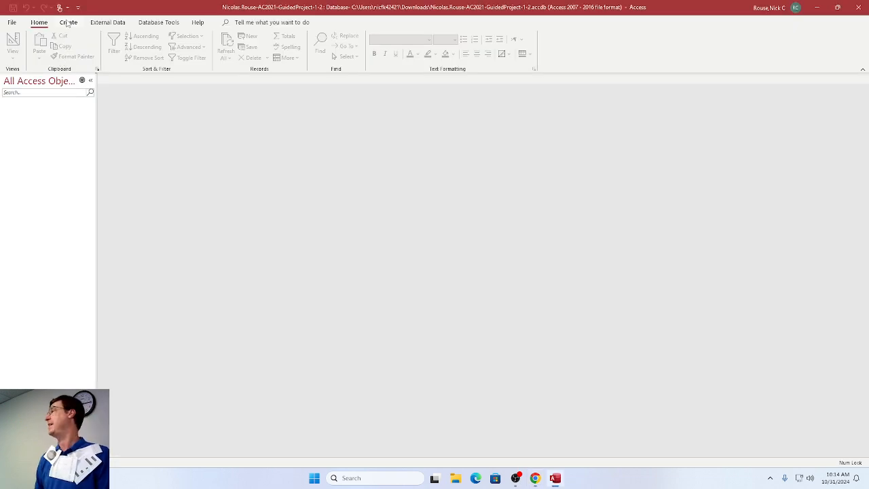
{"action": "left_click", "coordinate": [68, 23]}
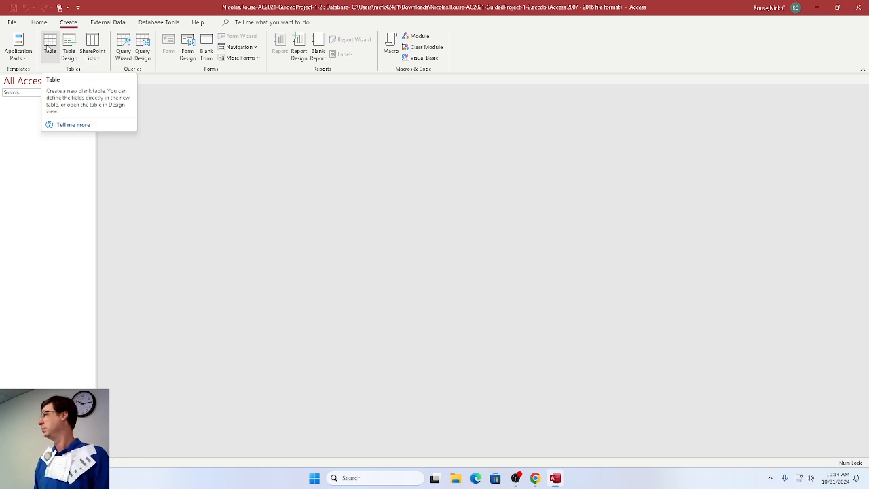
{"action": "left_click", "coordinate": [47, 47]}
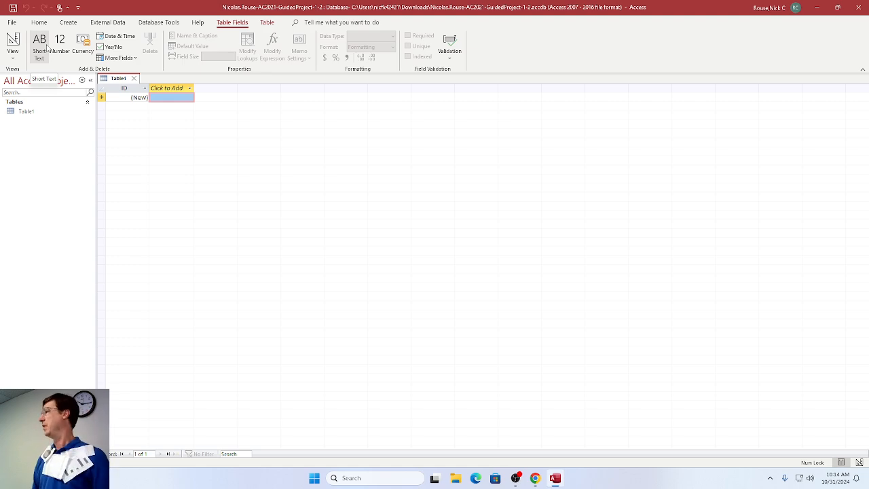
{"action": "key", "text": "alt+Tab"}
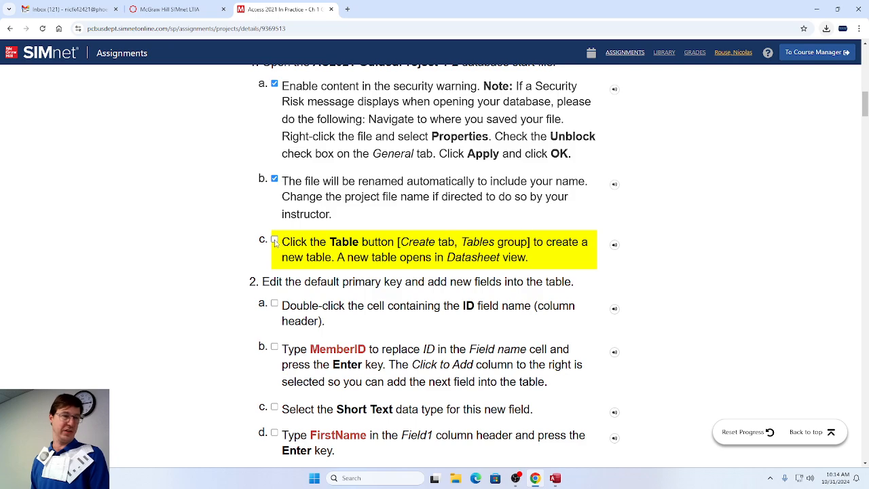
{"action": "left_click", "coordinate": [274, 241]}
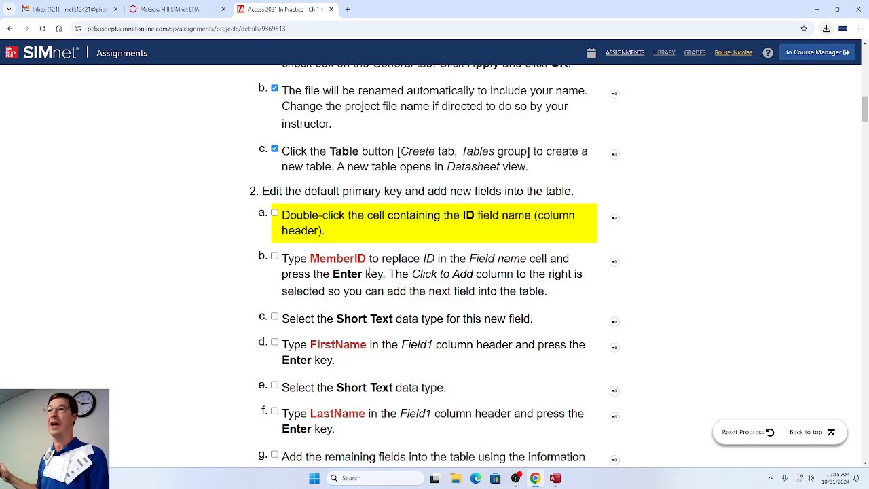
Switch to Access and rename the new table's ID field to MemberID.
{"action": "key", "text": "alt+Tab"}
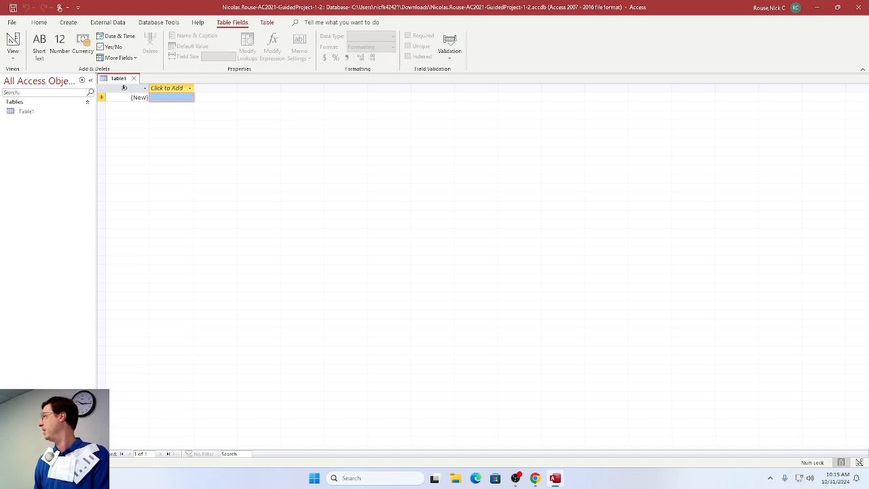
{"action": "double_click", "coordinate": [123, 87]}
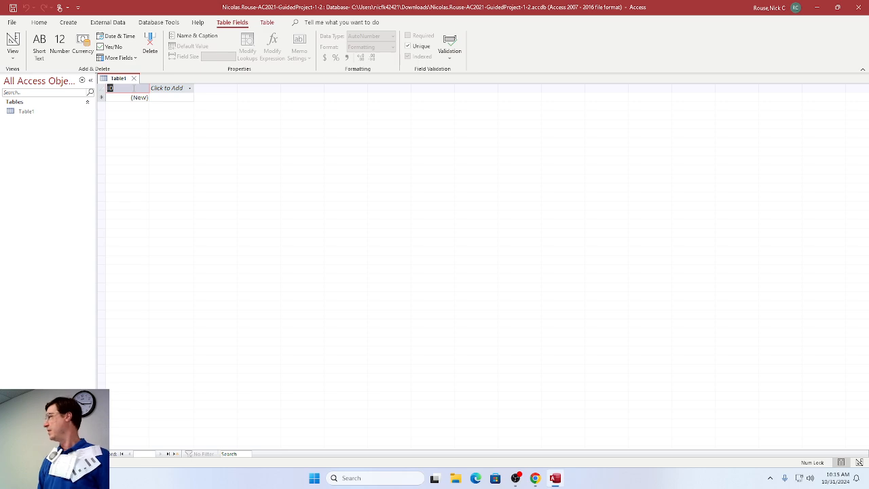
{"action": "type", "text": "M"}
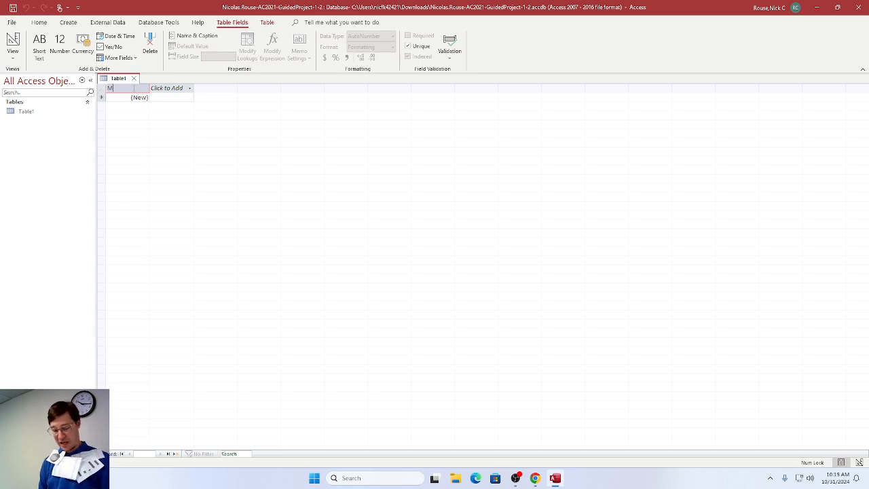
{"action": "type", "text": "emberI"}
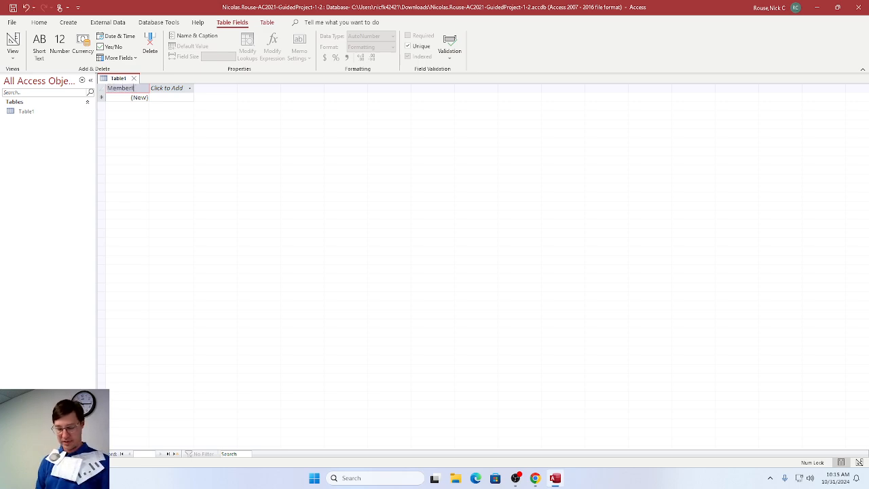
{"action": "type", "text": "D"}
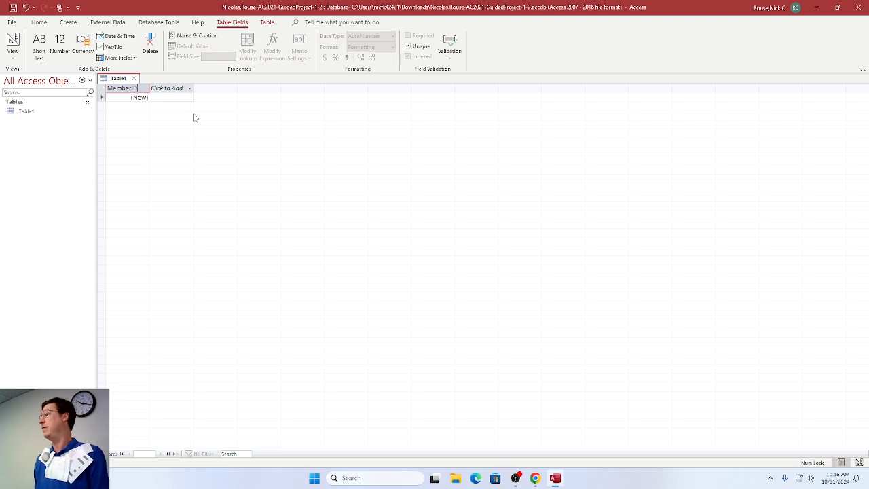
Switch to the SIMnet instructions and mark steps 2a and 2b as completed.
{"action": "key", "text": "alt+Tab"}
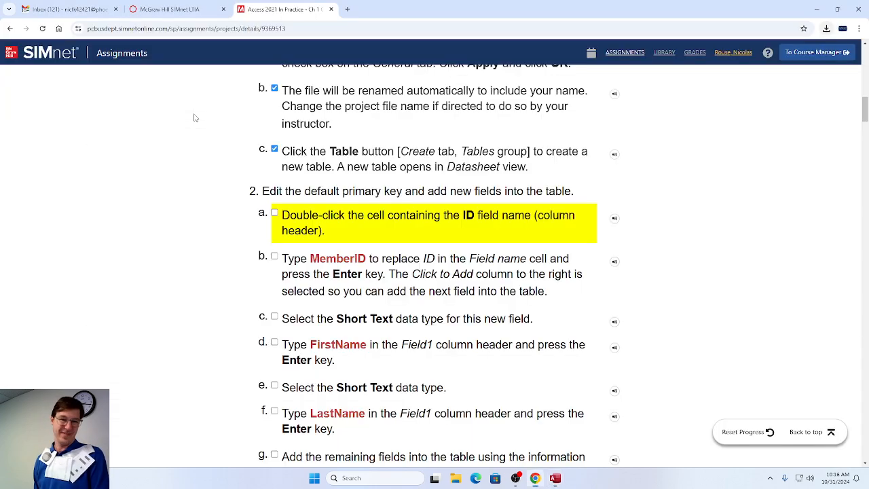
{"action": "left_click", "coordinate": [274, 215]}
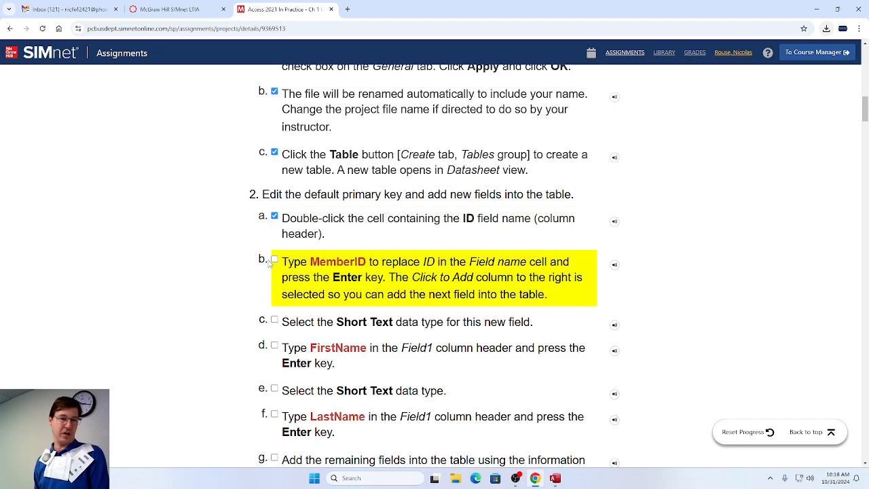
{"action": "left_click", "coordinate": [274, 257]}
{"action": "scroll", "coordinate": [492, 194], "scroll_direction": "down", "scroll_amount": 1}
{"action": "scroll", "coordinate": [497, 200], "scroll_direction": "down", "scroll_amount": 1}
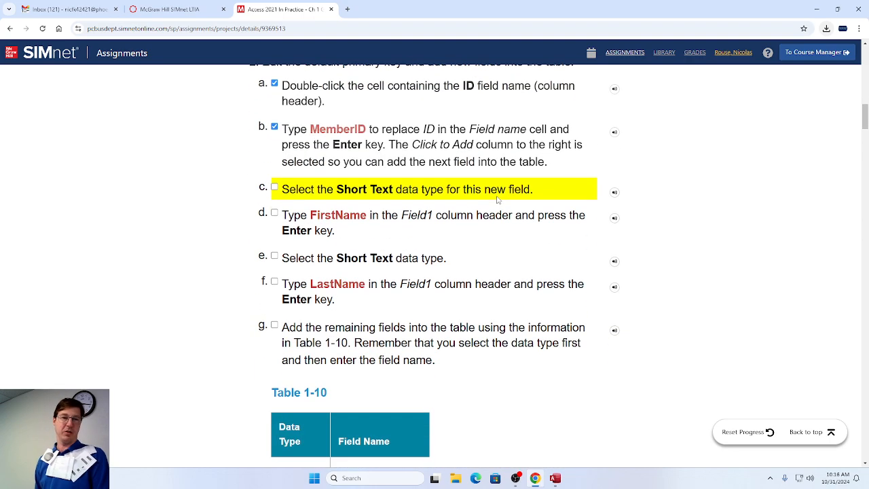
Add a Short Text field after MemberID in Access, and mark step 2c as completed in the SIMnet instructions.
{"action": "key", "text": "alt+Tab"}
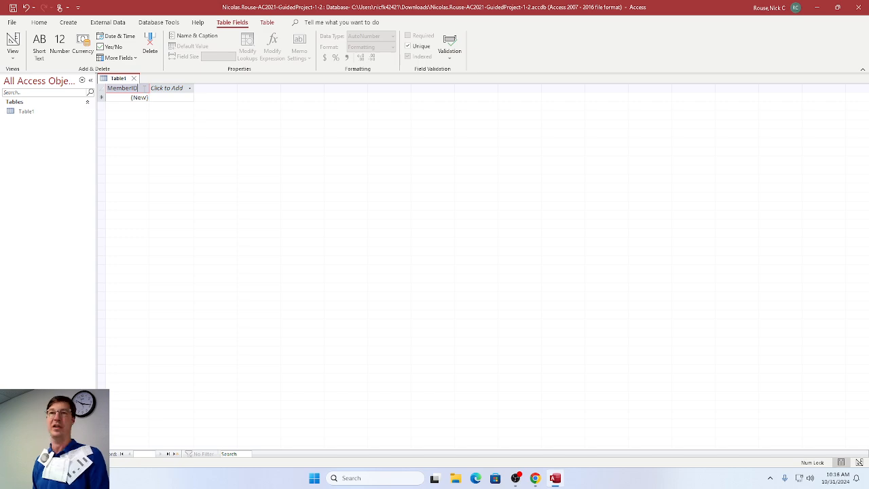
{"action": "key", "text": "alt+Tab"}
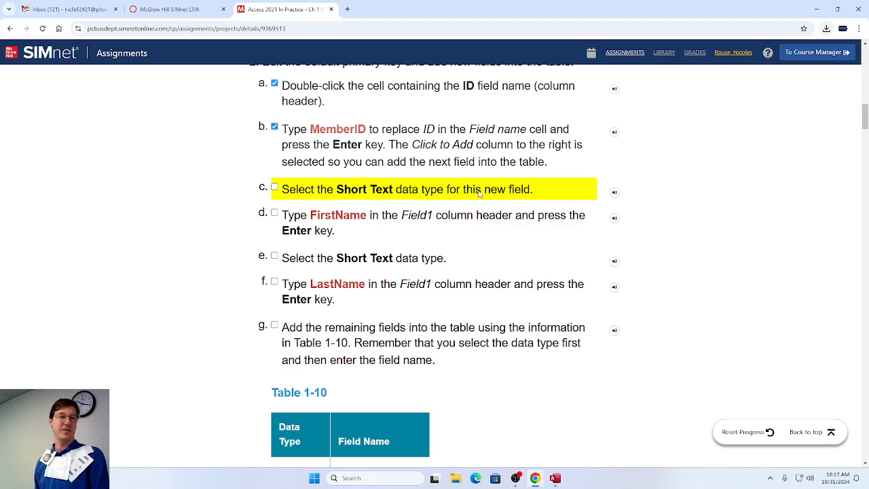
{"action": "key", "text": "alt+Tab"}
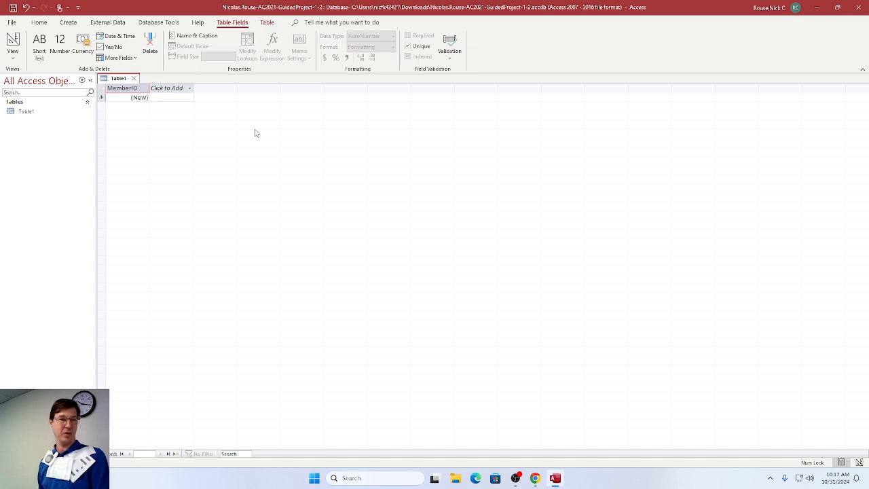
{"action": "key", "text": "Return"}
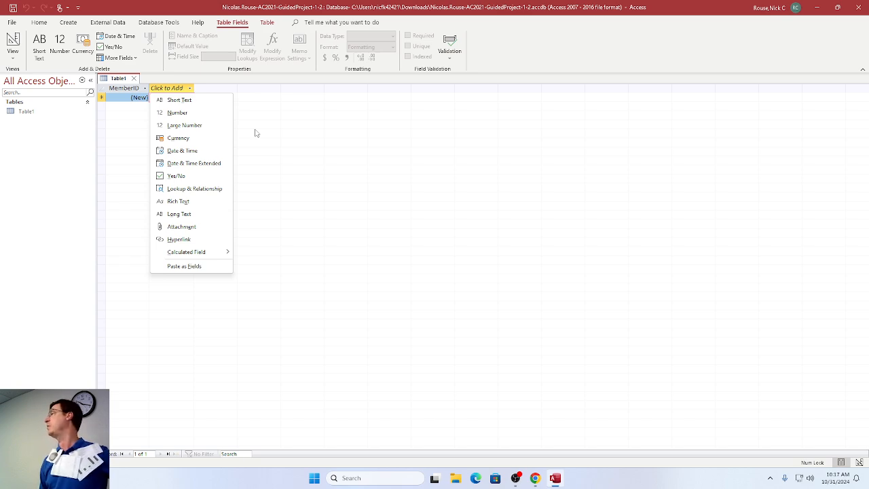
{"action": "left_click", "coordinate": [179, 101]}
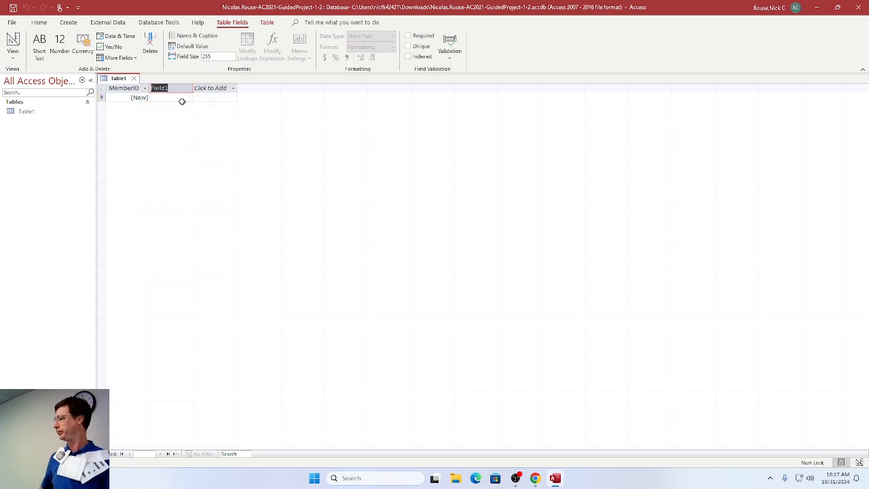
{"action": "key", "text": "alt+Tab"}
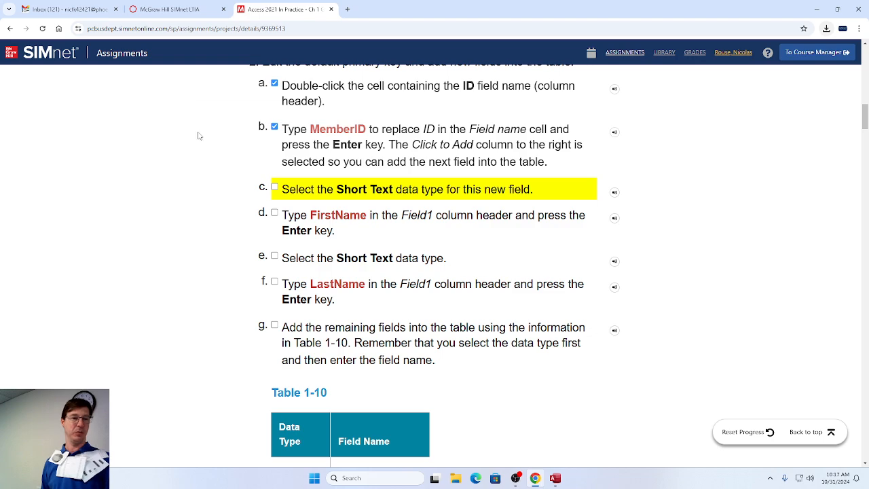
{"action": "left_click", "coordinate": [275, 187]}
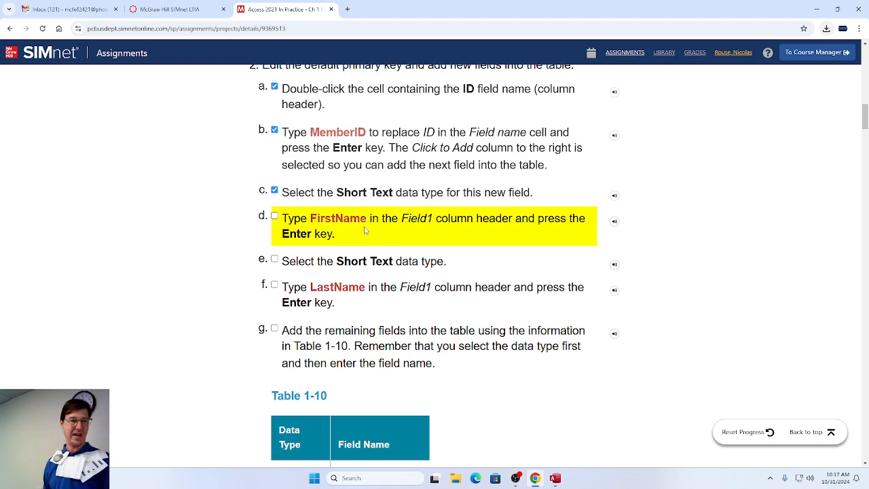
Switch to Access and name the new Short Text field FirstName.
{"action": "key", "text": "alt+Tab"}
{"action": "type", "text": "FirstName"}
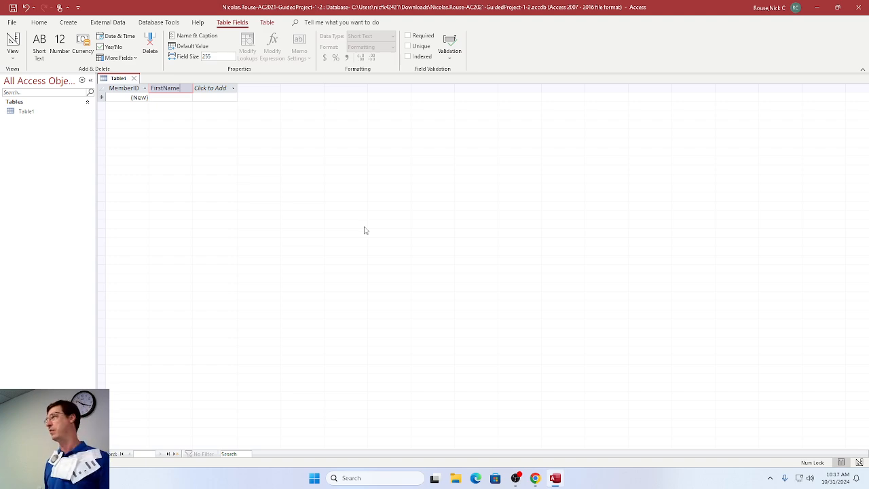
Confirm the FirstName field and add a Short Text field named LastName after it.
{"action": "key", "text": "Return"}
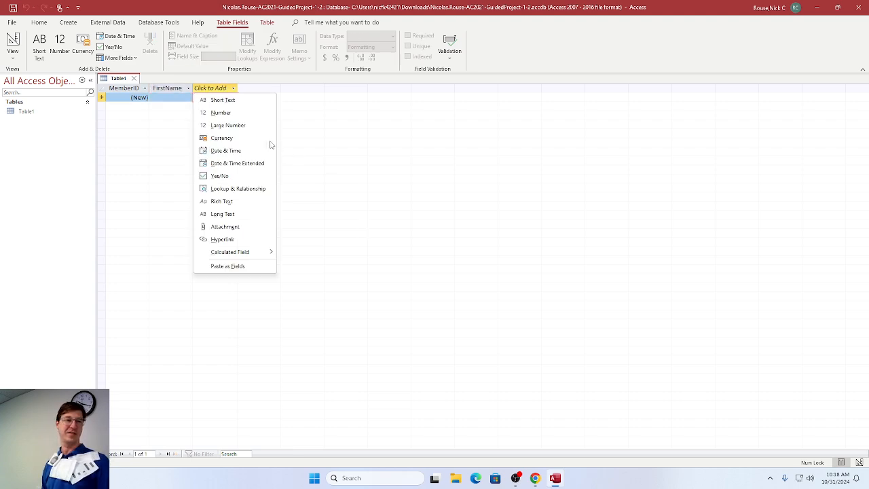
{"action": "left_click", "coordinate": [220, 101]}
{"action": "type", "text": "Last"}
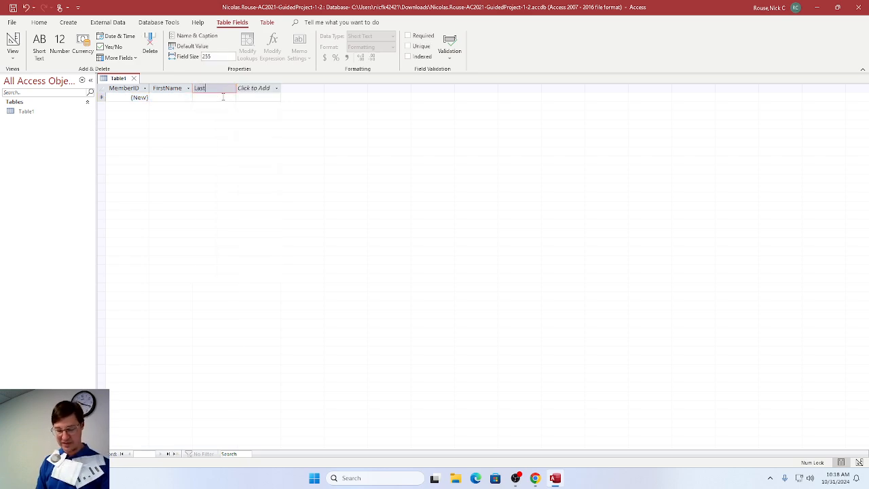
{"action": "type", "text": "Name"}
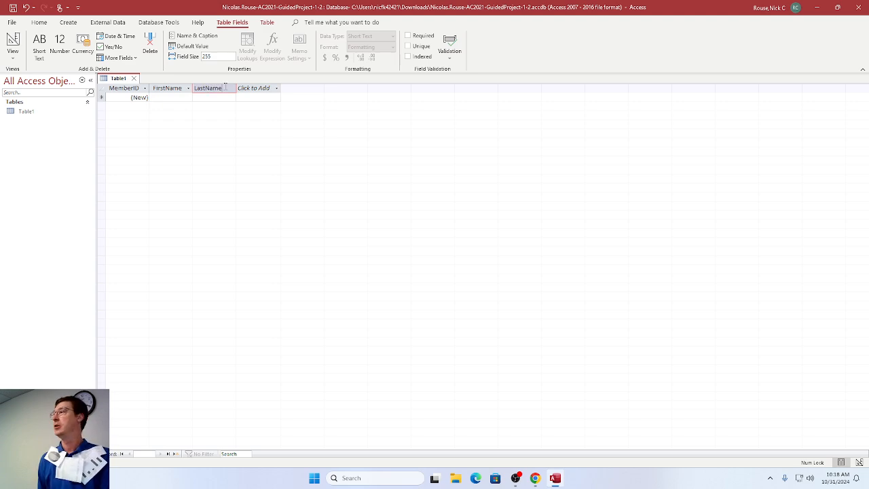
Switch to the SIMnet instructions and mark steps 2d, 2e and 2f as completed.
{"action": "key", "text": "alt+Tab"}
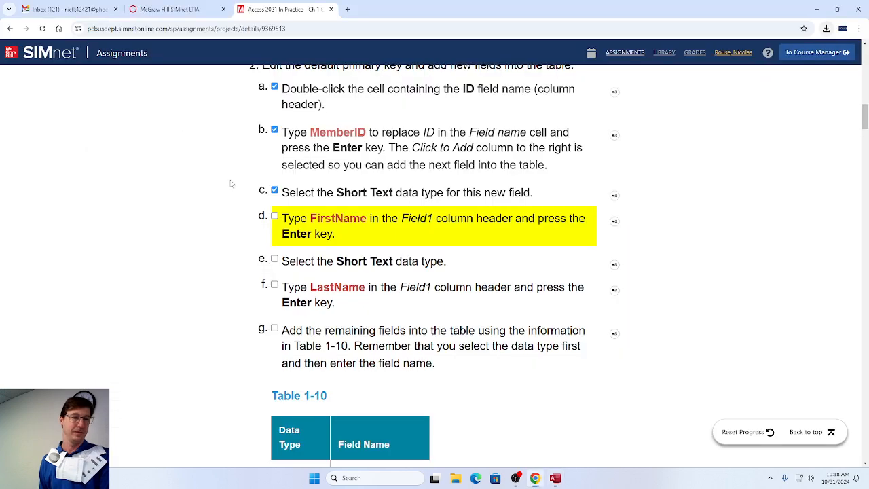
{"action": "left_click", "coordinate": [275, 216]}
{"action": "left_click", "coordinate": [275, 259]}
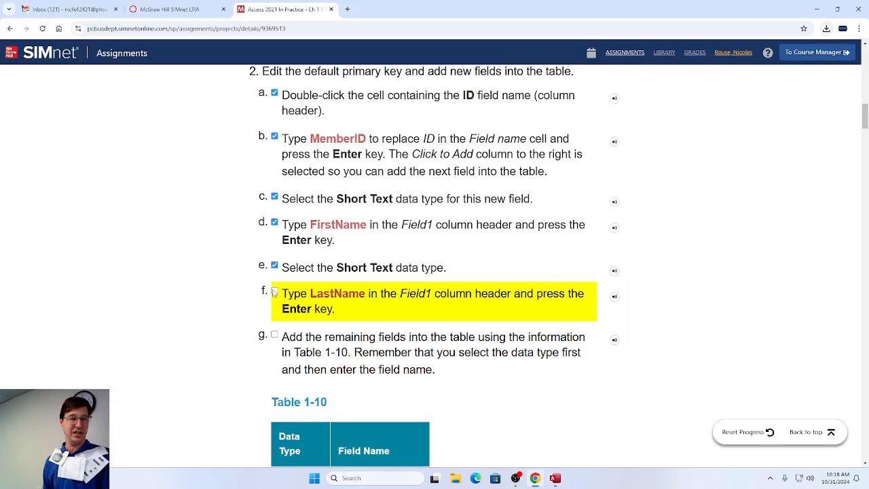
{"action": "left_click", "coordinate": [274, 290]}
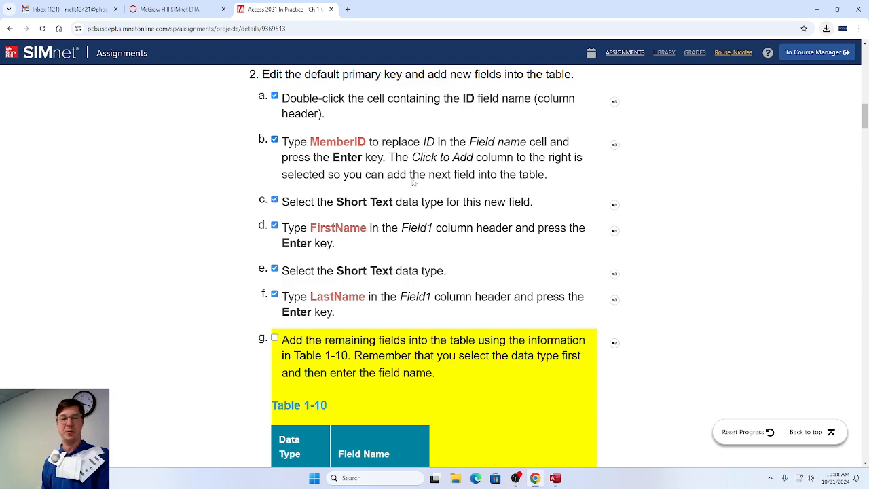
Consult Table 1-10 in the SIMnet instructions, and add a Short Text field named Address after LastName in Access.
{"action": "scroll", "coordinate": [413, 182], "scroll_direction": "down", "scroll_amount": 1}
{"action": "scroll", "coordinate": [412, 182], "scroll_direction": "down", "scroll_amount": 3}
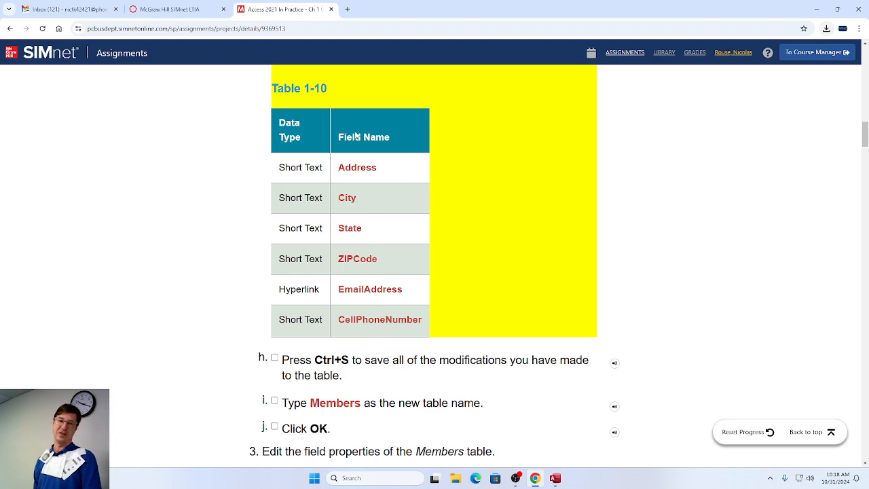
{"action": "key", "text": "alt+Tab"}
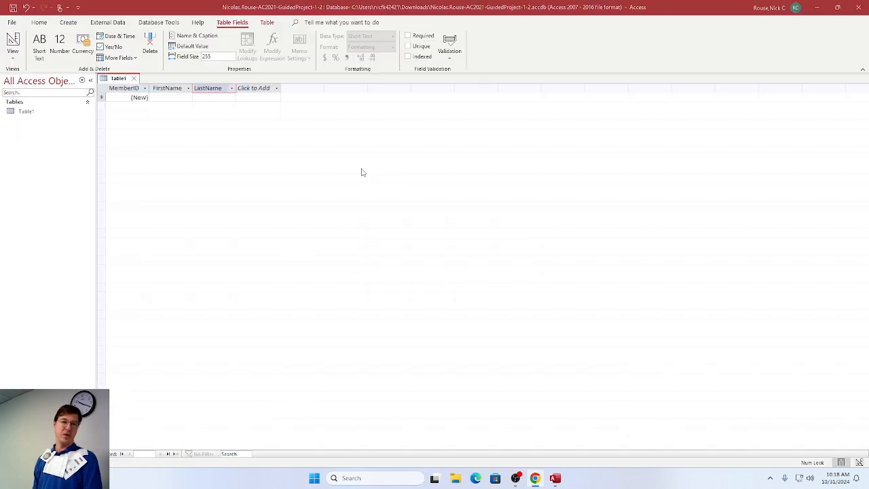
{"action": "left_click", "coordinate": [232, 88]}
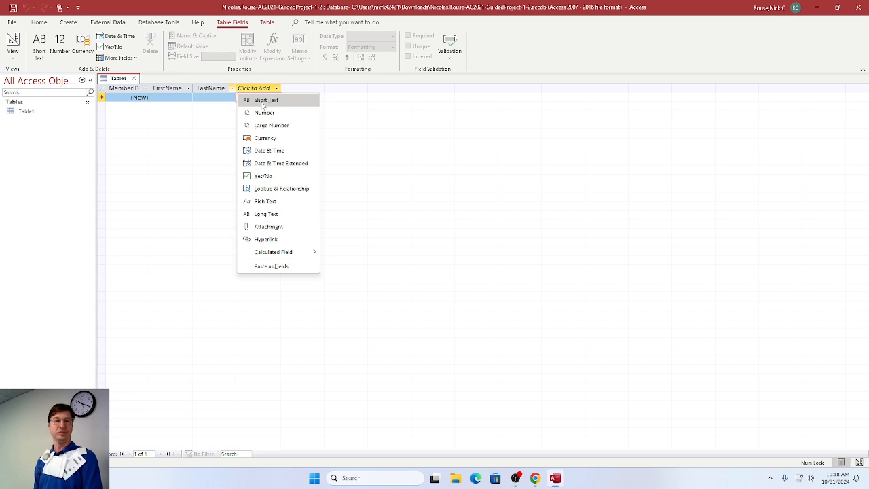
{"action": "left_click", "coordinate": [263, 101]}
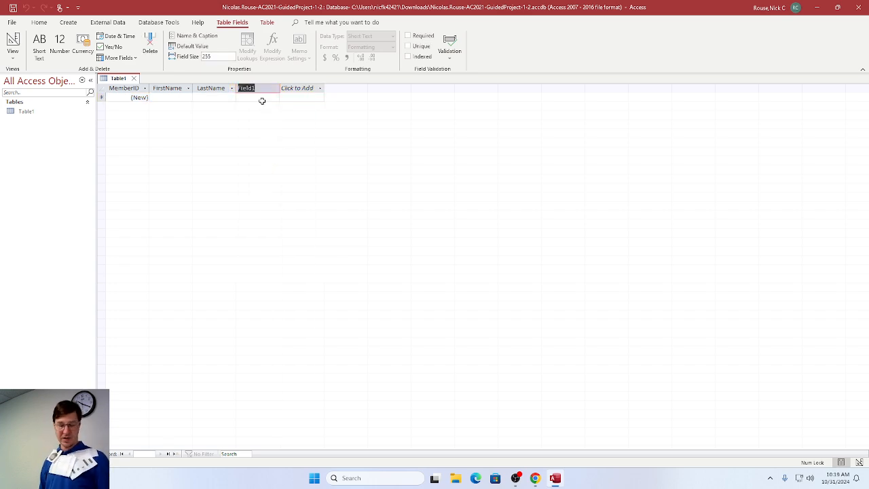
{"action": "type", "text": "Address"}
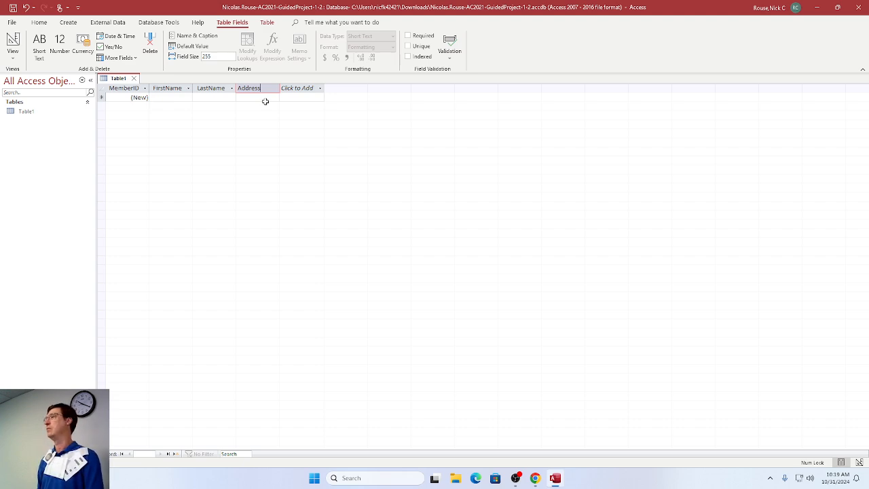
{"action": "key", "text": "Return"}
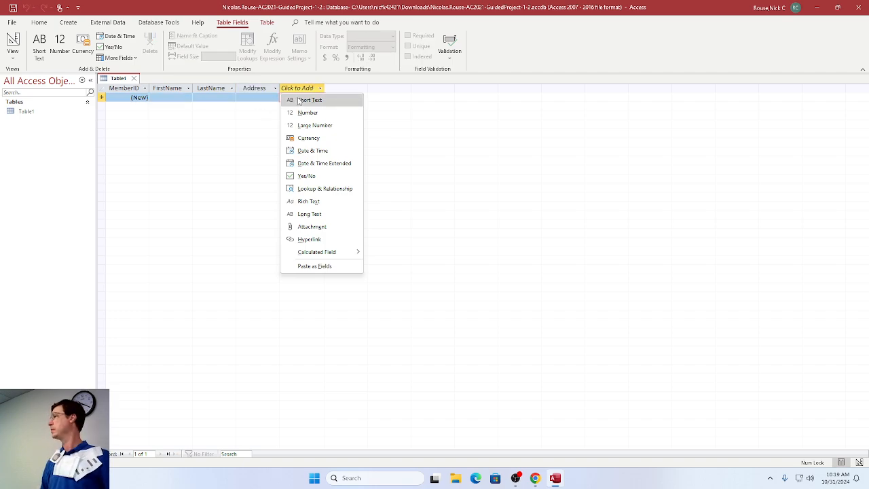
Add a Short Text field named City after the Address field.
{"action": "left_click", "coordinate": [299, 101]}
{"action": "type", "text": "City"}
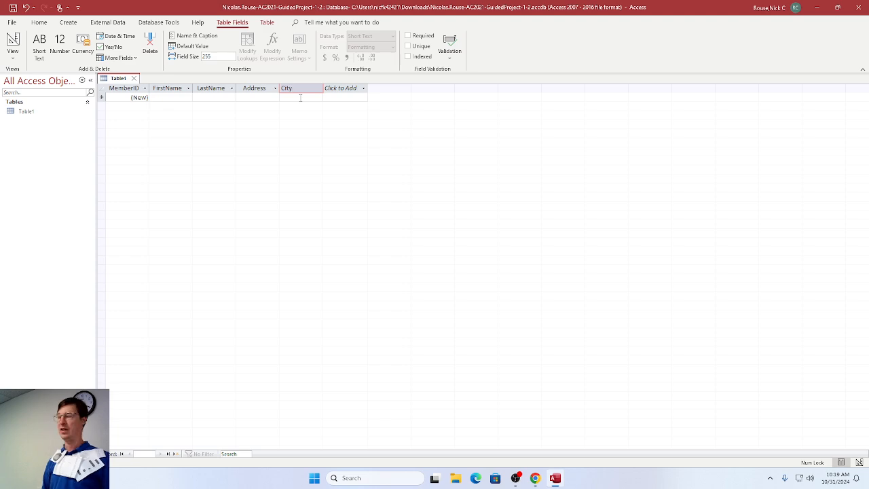
{"action": "key", "text": "Return"}
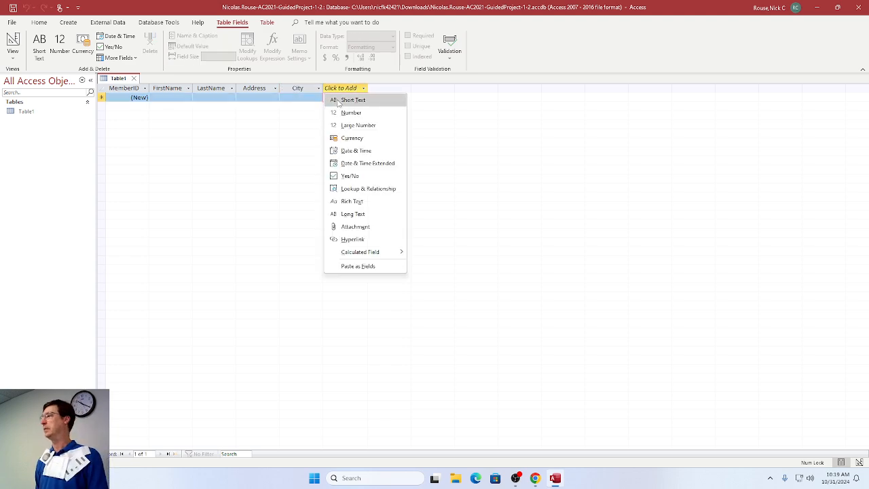
Add a Short Text field named State after City in Access, checking it against Table 1-10 in the SIMnet instructions.
{"action": "left_click", "coordinate": [338, 102]}
{"action": "key", "text": "alt+Tab"}
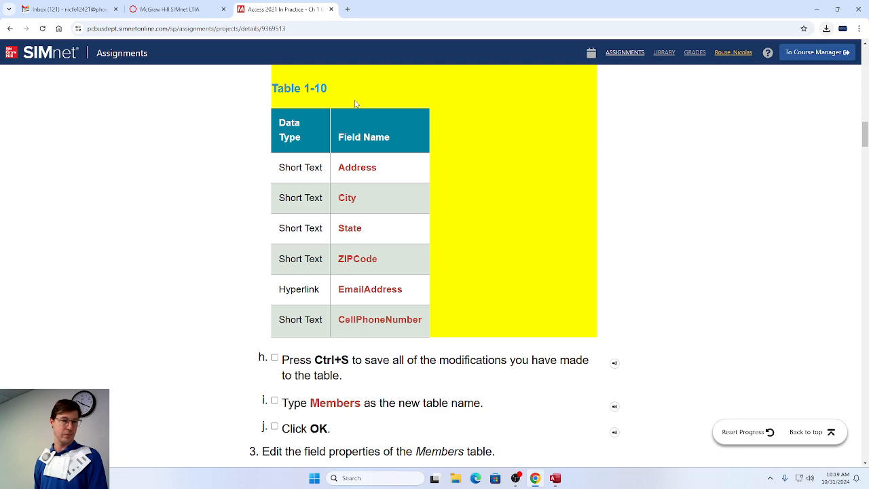
{"action": "key", "text": "alt+Tab"}
{"action": "type", "text": "State"}
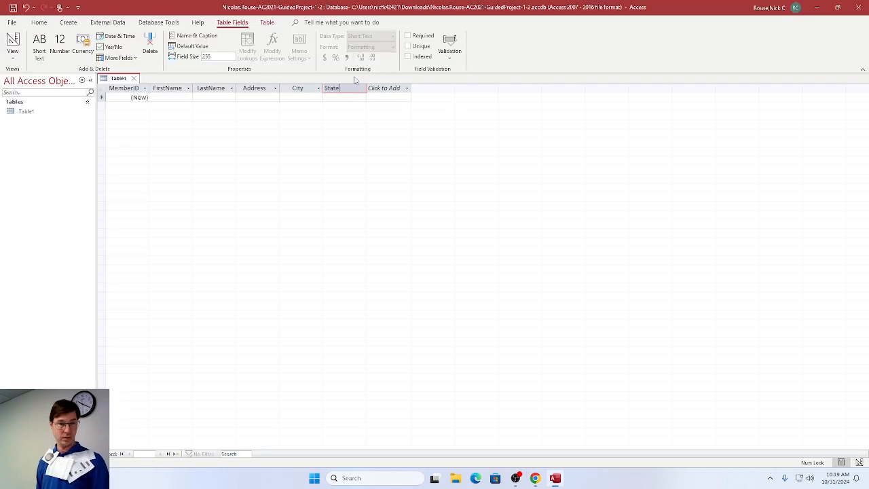
{"action": "key", "text": "Return"}
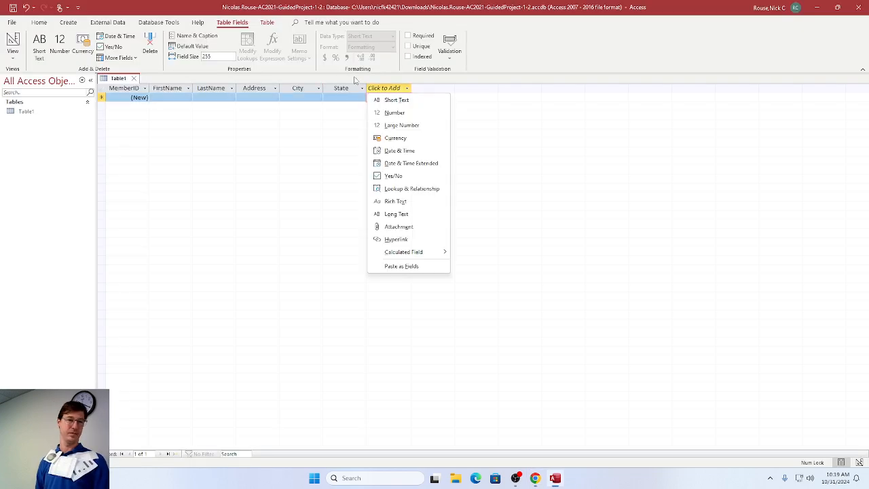
Add a Short Text field named ZIPCode after State in Access, and check Table 1-10 in SIMnet for the following field's data type.
{"action": "left_click", "coordinate": [410, 101]}
{"action": "key", "text": "alt+Tab"}
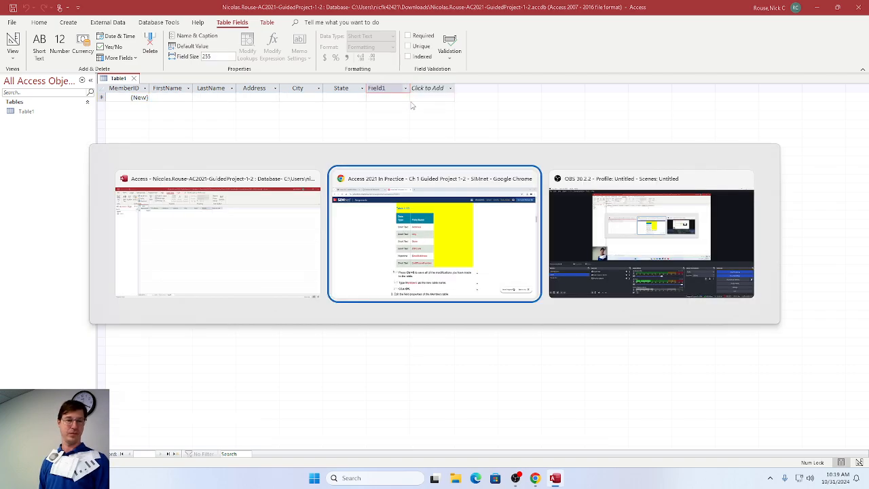
{"action": "key", "text": "alt+Tab"}
{"action": "type", "text": "Z"}
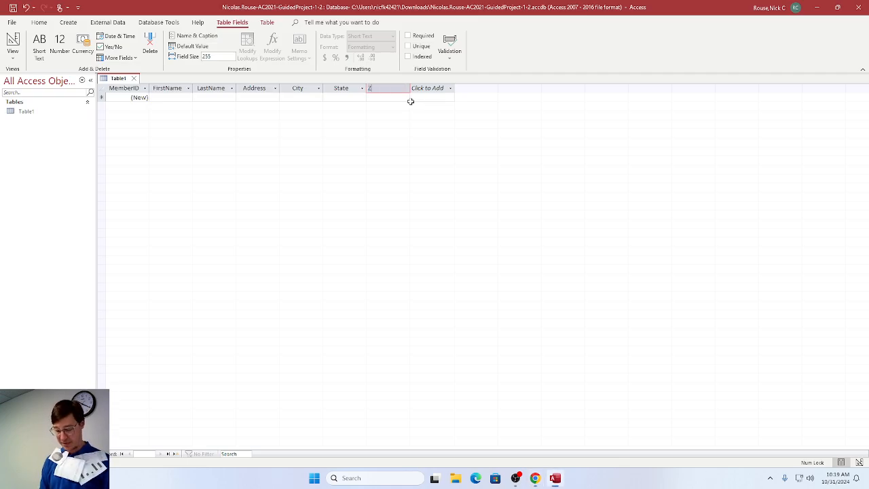
{"action": "type", "text": "IPCode"}
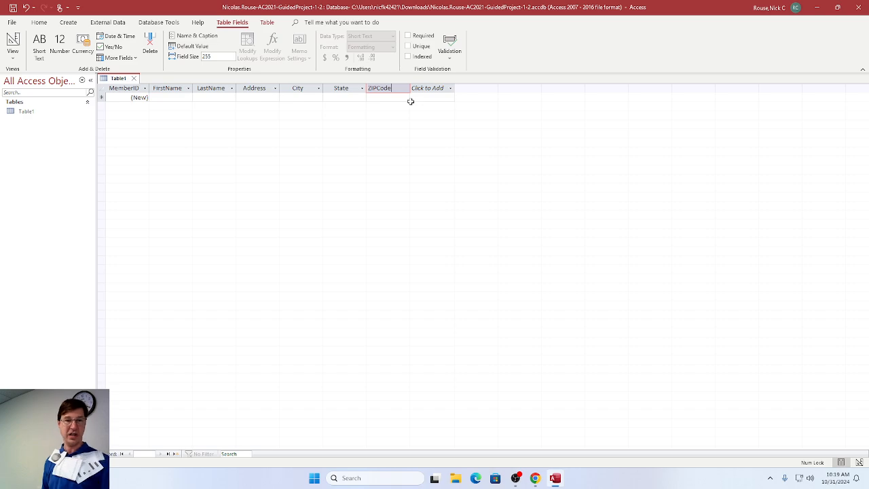
{"action": "key", "text": "alt+Tab"}
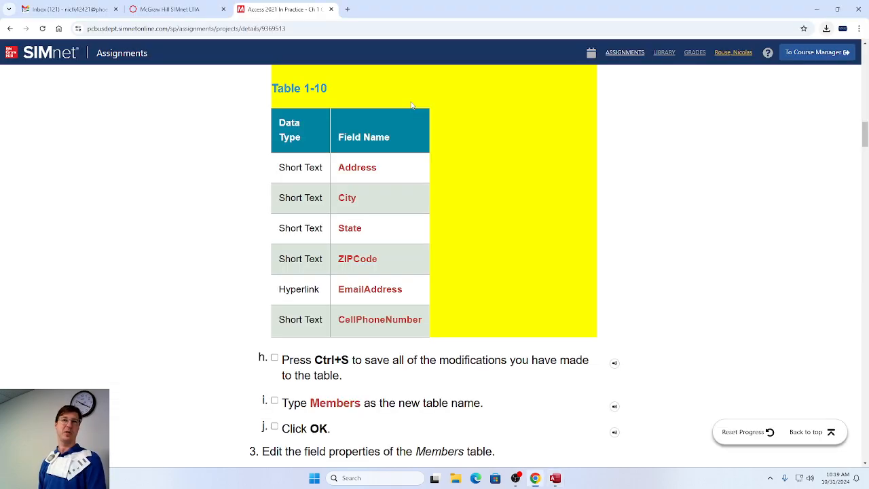
{"action": "key", "text": "alt+Tab"}
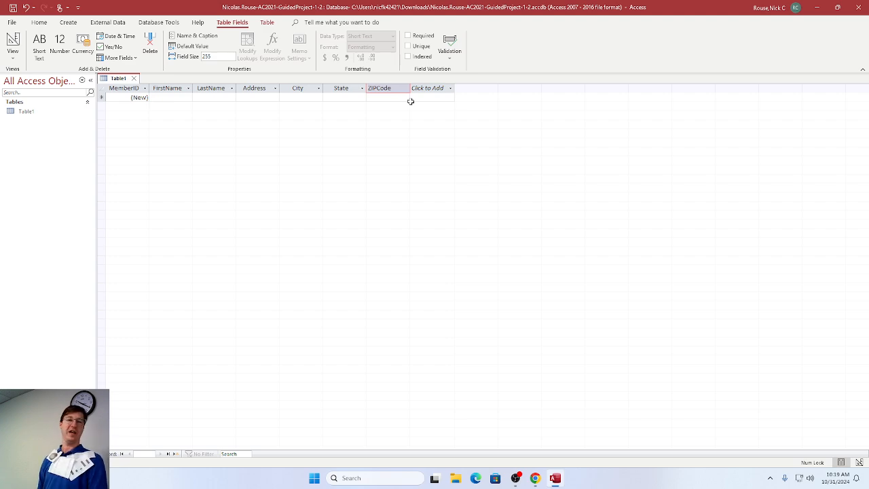
{"action": "key", "text": "Return"}
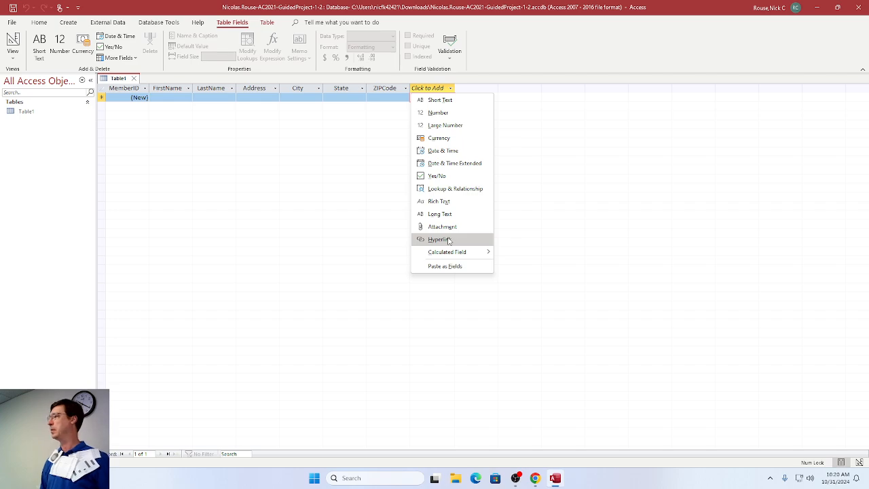
Add a Hyperlink field named EmailAddress after the ZIPCode field.
{"action": "left_click", "coordinate": [448, 240]}
{"action": "type", "text": "Email"}
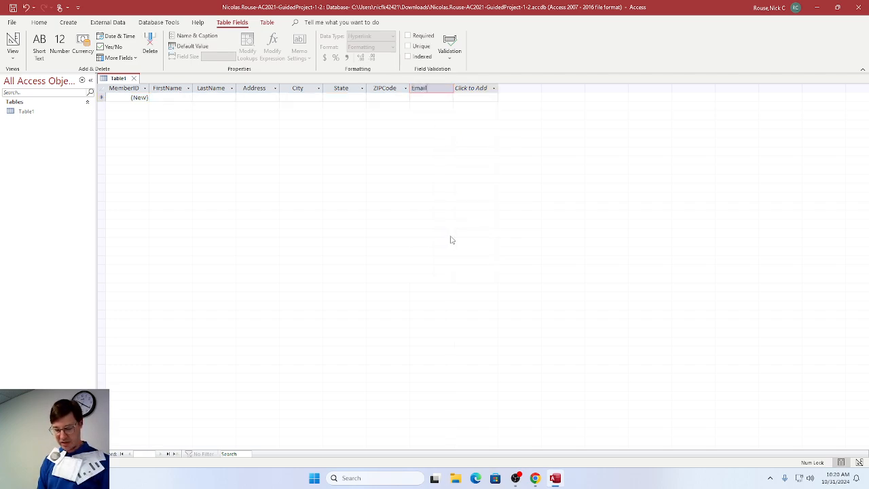
{"action": "type", "text": "Address"}
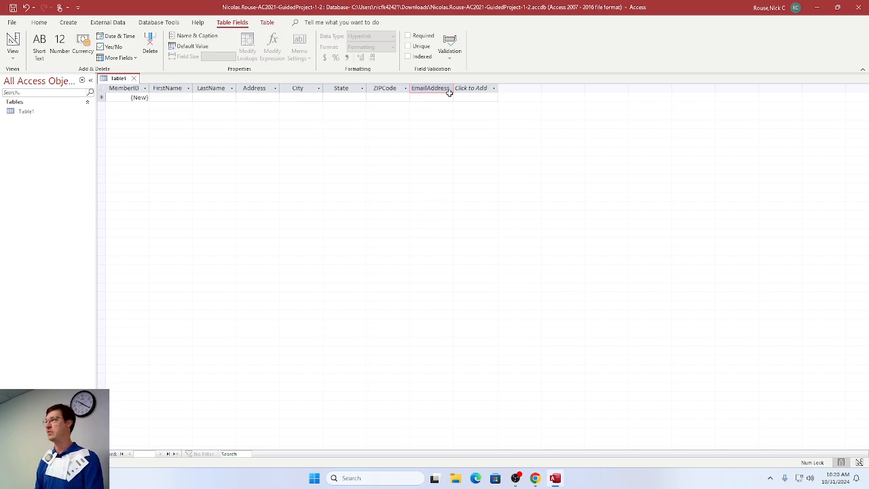
Check the last row of Table 1-10 in SIMnet, and add a Short Text field named CellPhoneNumber after EmailAddress in Access.
{"action": "key", "text": "alt+Tab"}
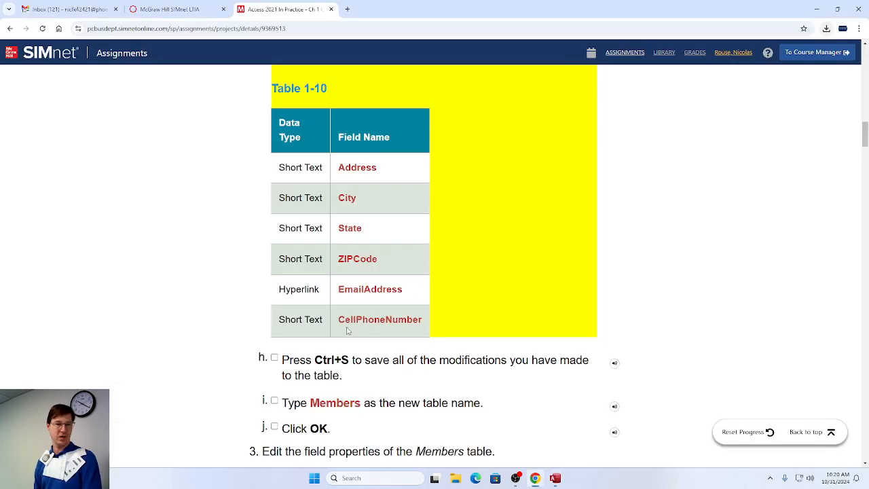
{"action": "key", "text": "alt+Tab"}
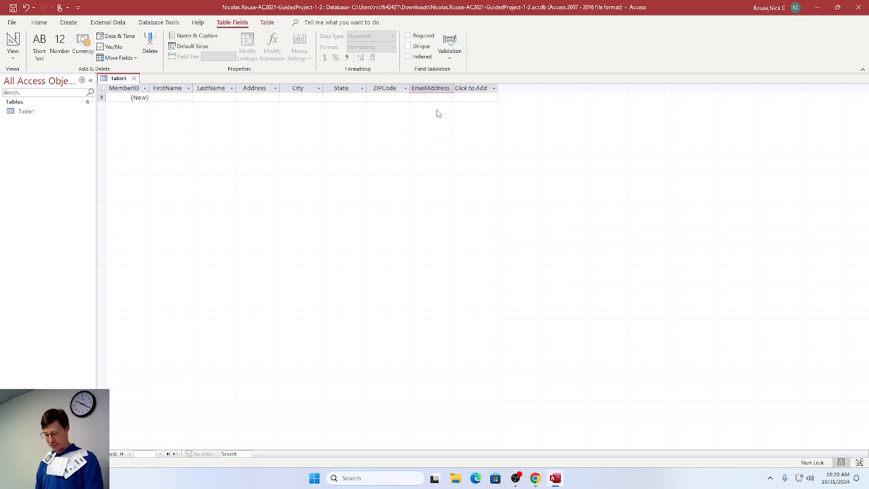
{"action": "left_click", "coordinate": [475, 88]}
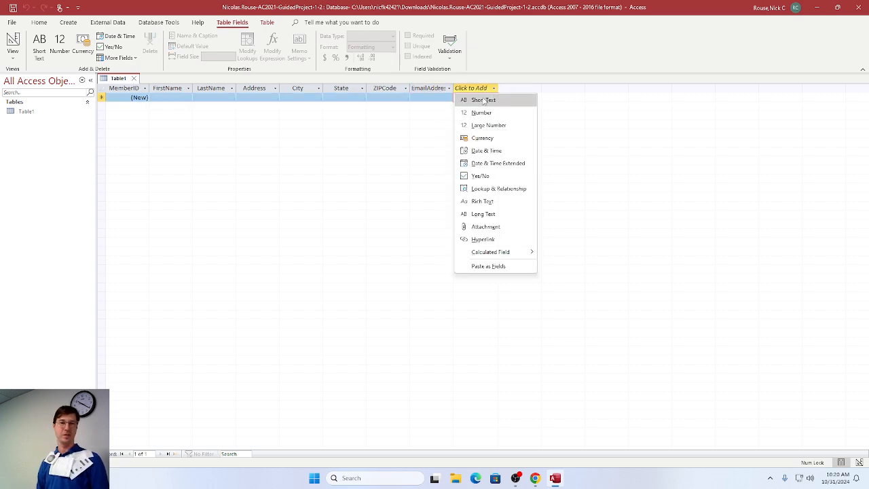
{"action": "left_click", "coordinate": [483, 101]}
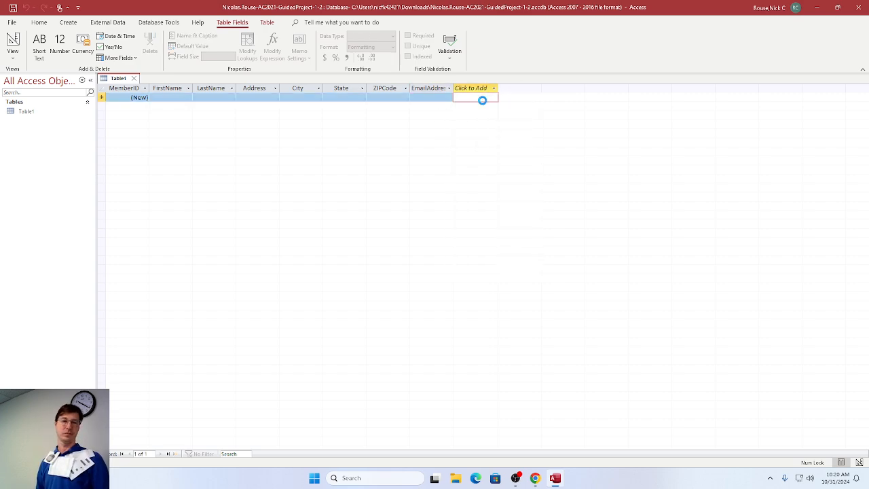
{"action": "type", "text": "Cell"}
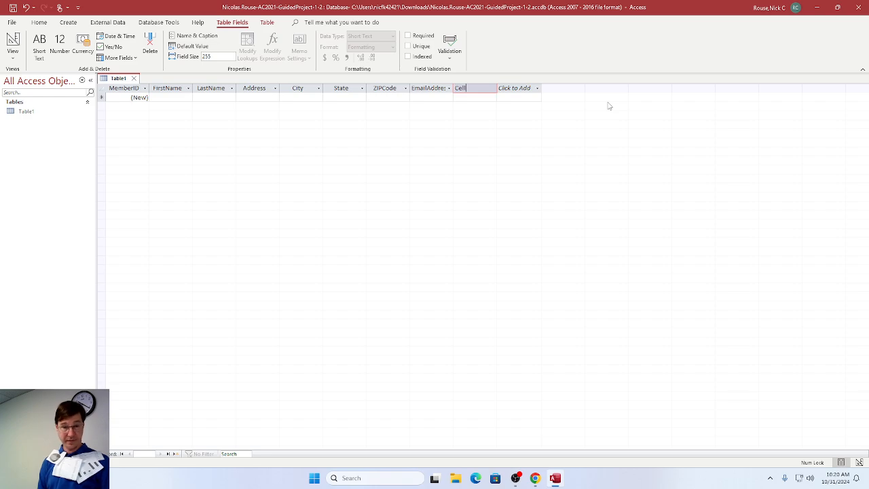
{"action": "type", "text": "PhoneN"}
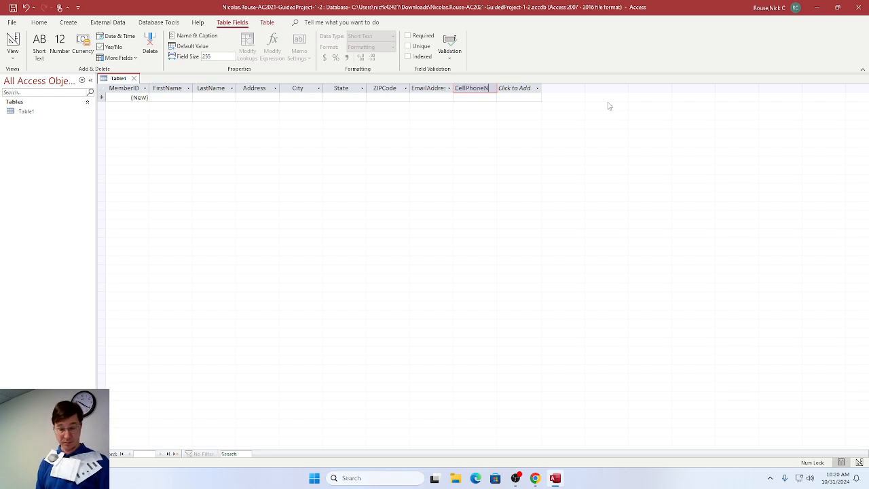
{"action": "type", "text": "umber"}
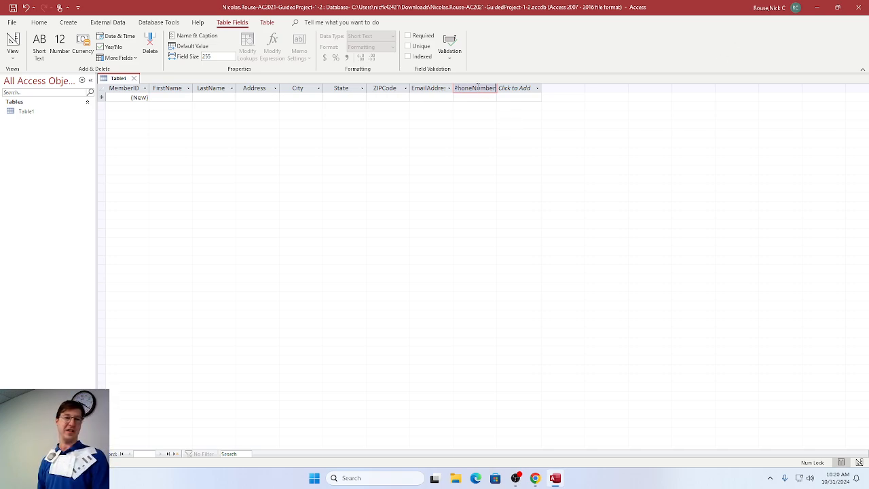
Read the save instructions below Table 1-10 in SIMnet, and save the table in Access under the copied name Members.
{"action": "key", "text": "alt+Tab"}
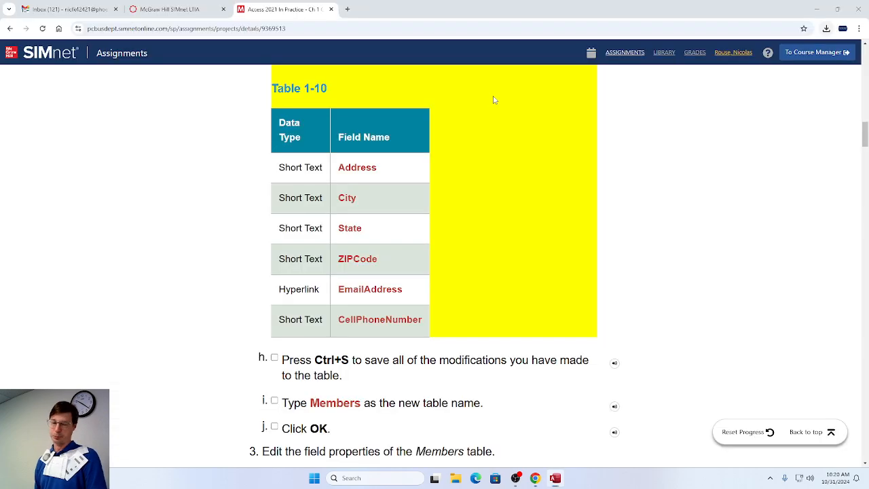
{"action": "scroll", "coordinate": [408, 278], "scroll_direction": "down", "scroll_amount": 3}
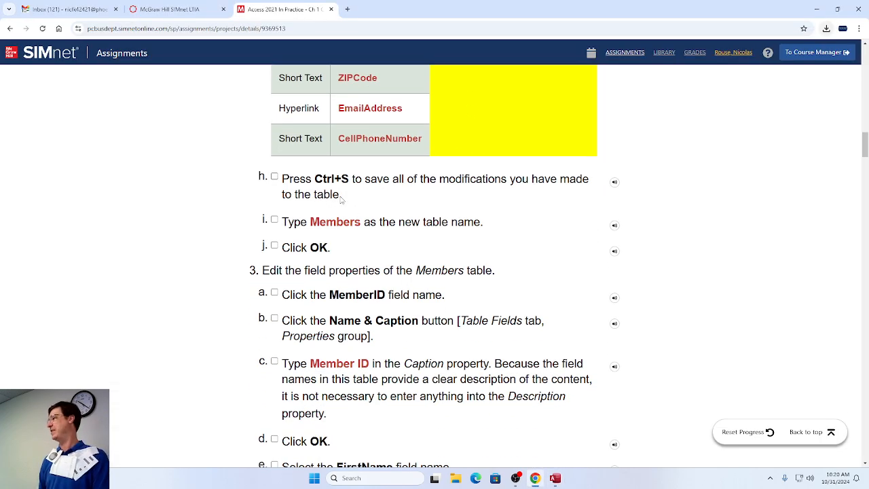
{"action": "key", "text": "alt+Tab"}
{"action": "key", "text": "ctrl+s"}
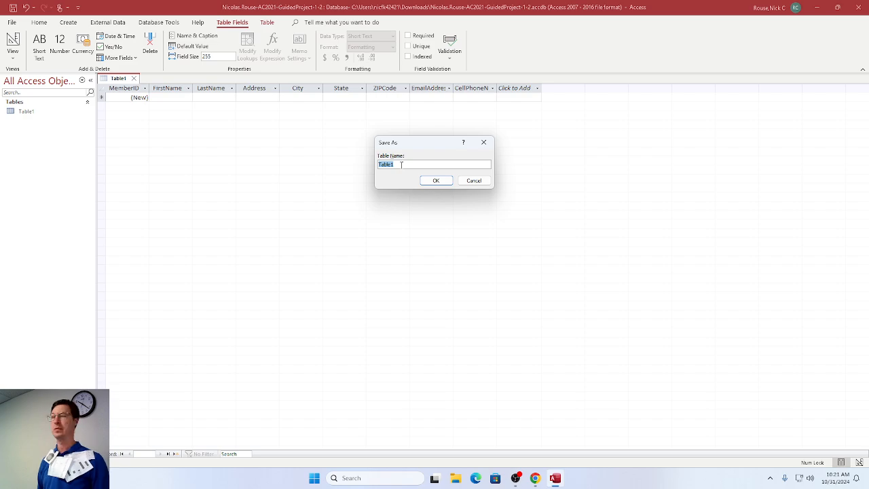
{"action": "key", "text": "alt+Tab"}
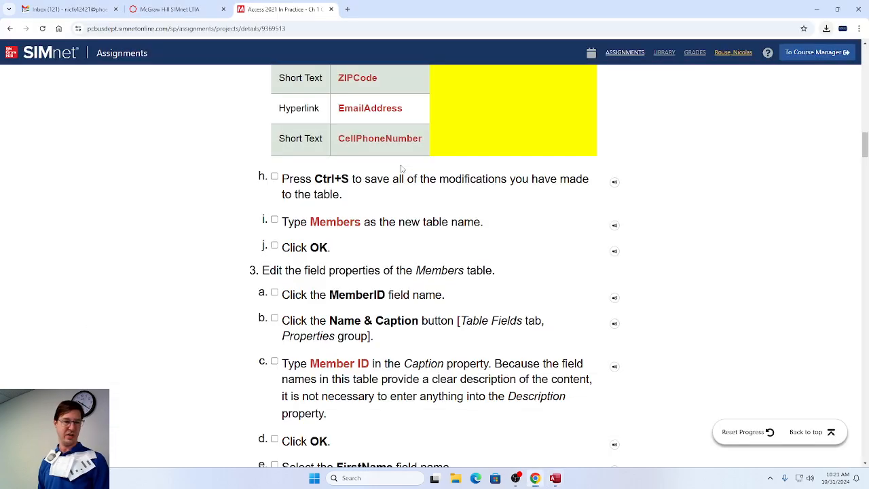
{"action": "double_click", "coordinate": [331, 226]}
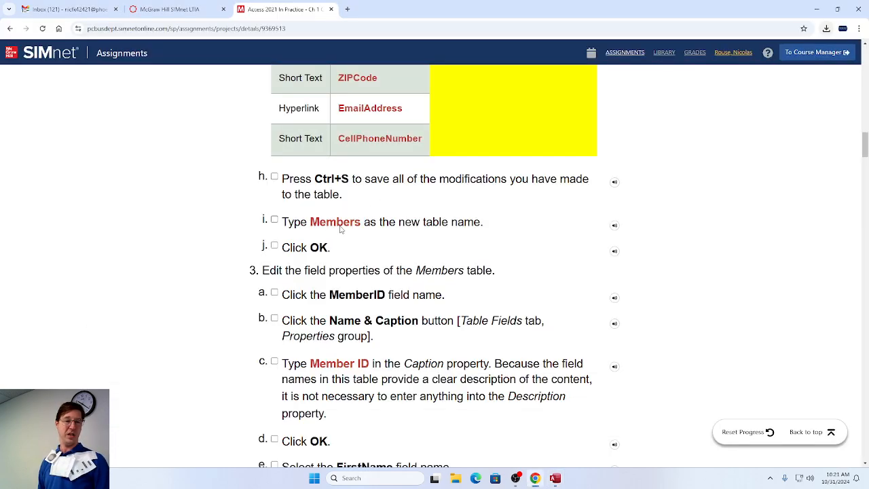
{"action": "left_click", "coordinate": [313, 225]}
{"action": "left_click_drag", "start_coordinate": [313, 224], "coordinate": [362, 227]}
{"action": "key", "text": "ctrl+c"}
{"action": "key", "text": "alt+Tab"}
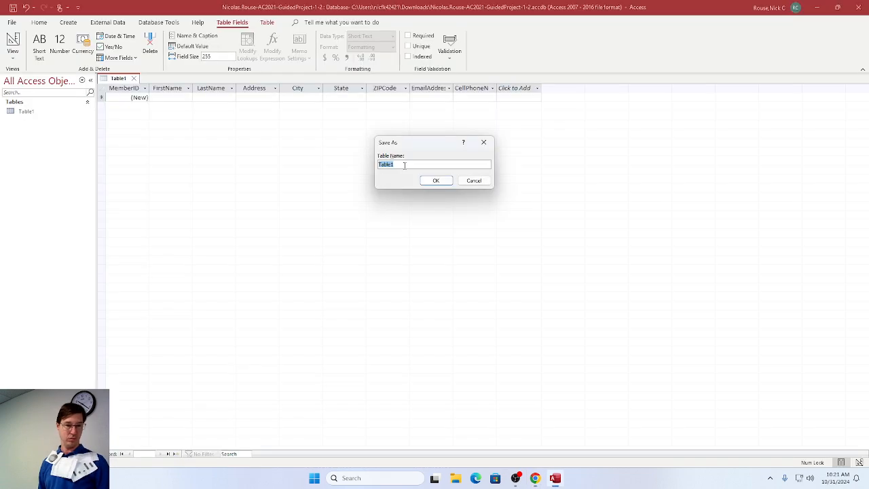
{"action": "key", "text": "ctrl+v"}
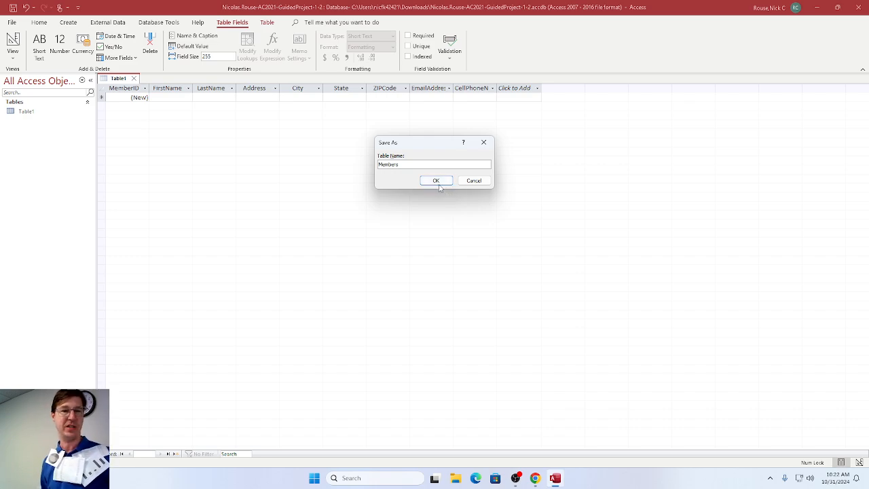
{"action": "left_click", "coordinate": [436, 182]}
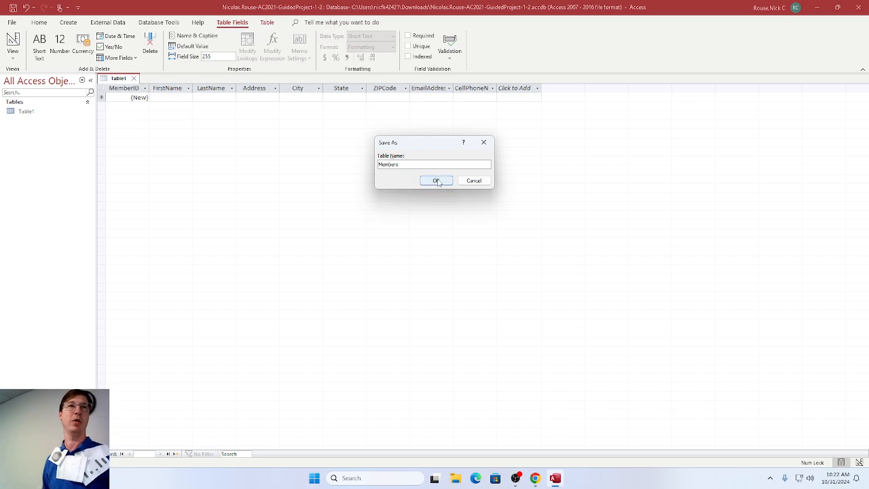
{"action": "left_click", "coordinate": [438, 182]}
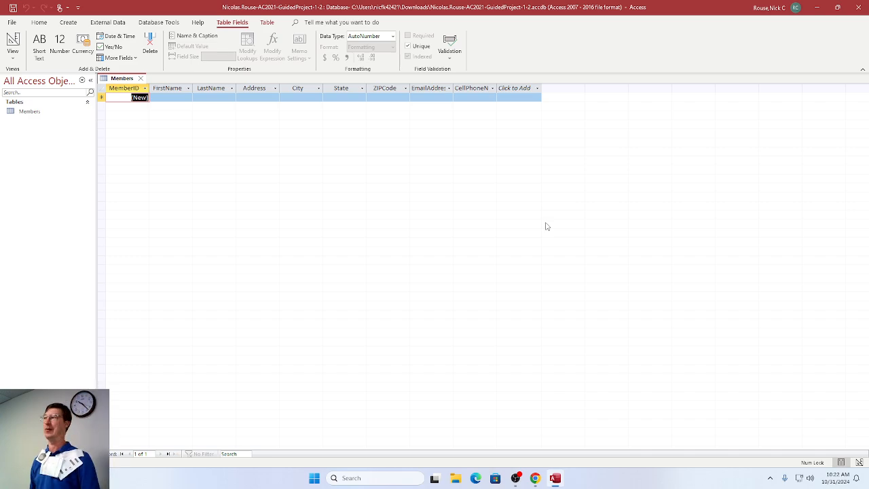
Read the MemberID instructions in SIMnet step 3, and give the MemberID field the caption Member ID in Access.
{"action": "key", "text": "alt+Tab"}
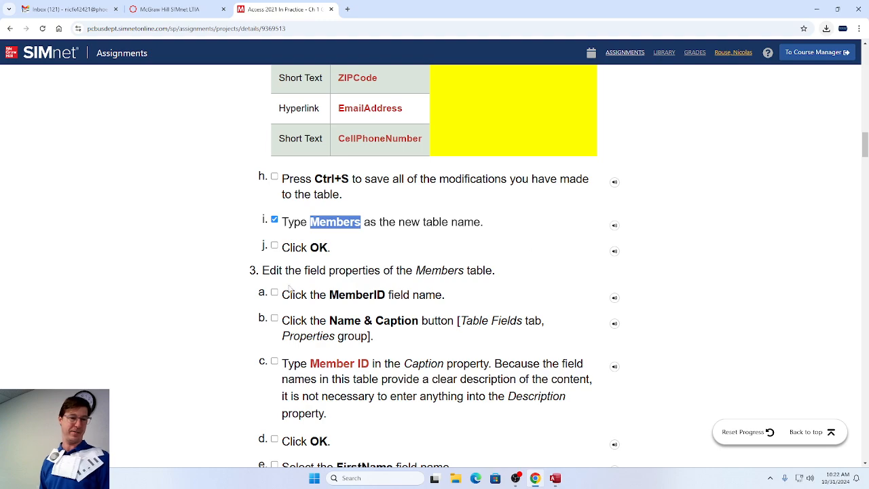
{"action": "left_click", "coordinate": [275, 263]}
{"action": "scroll", "coordinate": [277, 260], "scroll_direction": "down", "scroll_amount": 2}
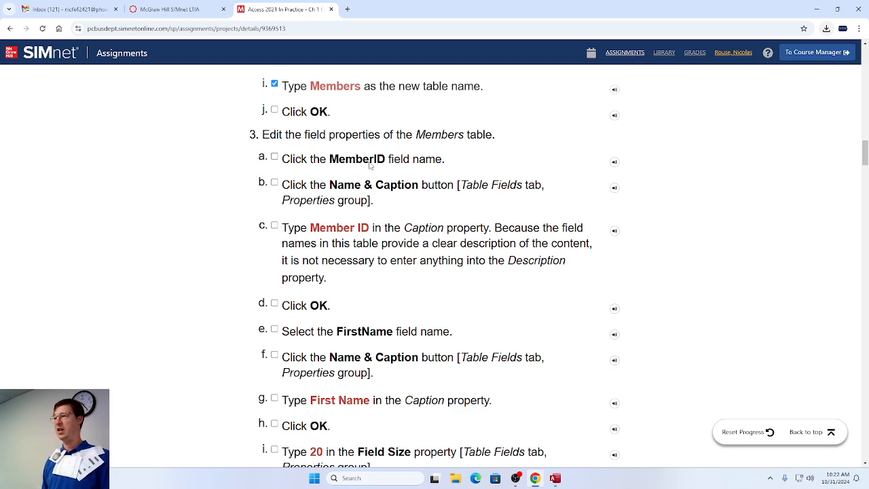
{"action": "key", "text": "alt+Tab"}
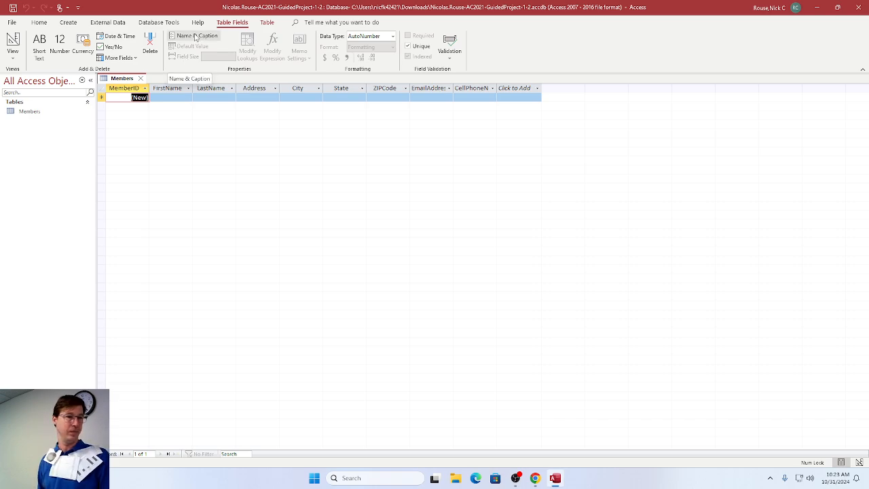
{"action": "left_click", "coordinate": [195, 37]}
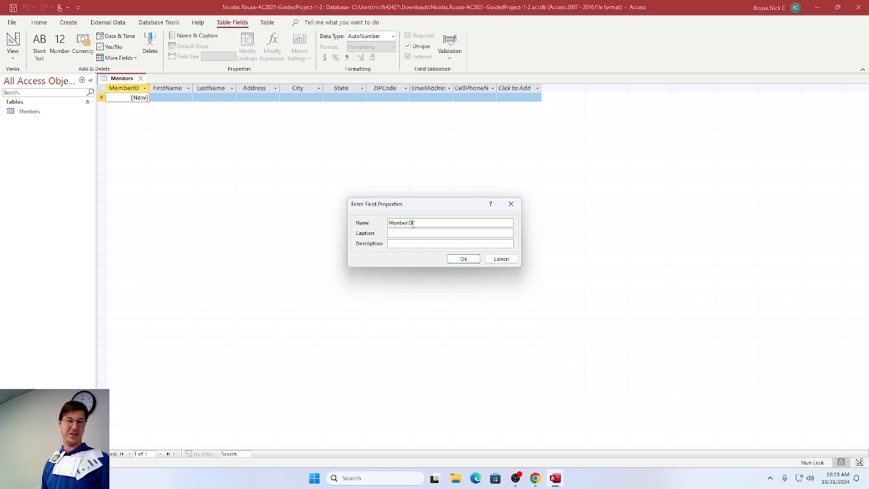
{"action": "left_click_drag", "start_coordinate": [414, 223], "coordinate": [382, 223]}
{"action": "key", "text": "ctrl+c"}
{"action": "left_click", "coordinate": [401, 233]}
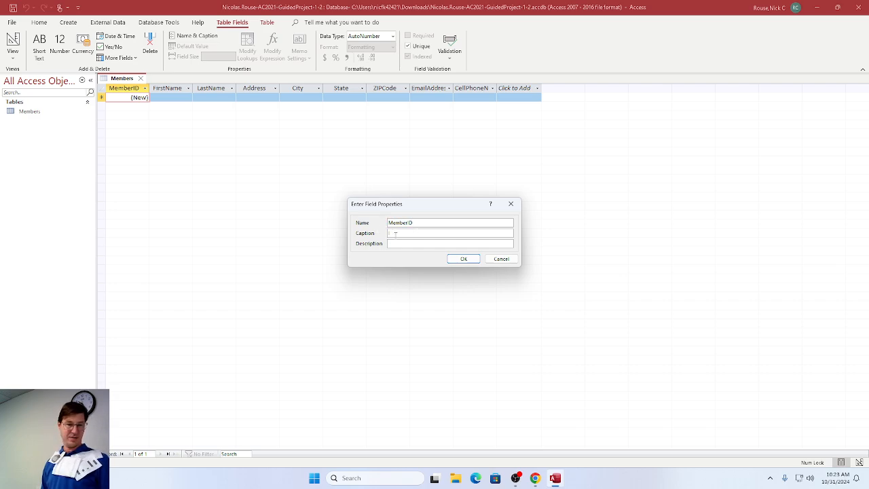
{"action": "key", "text": "ctrl+v"}
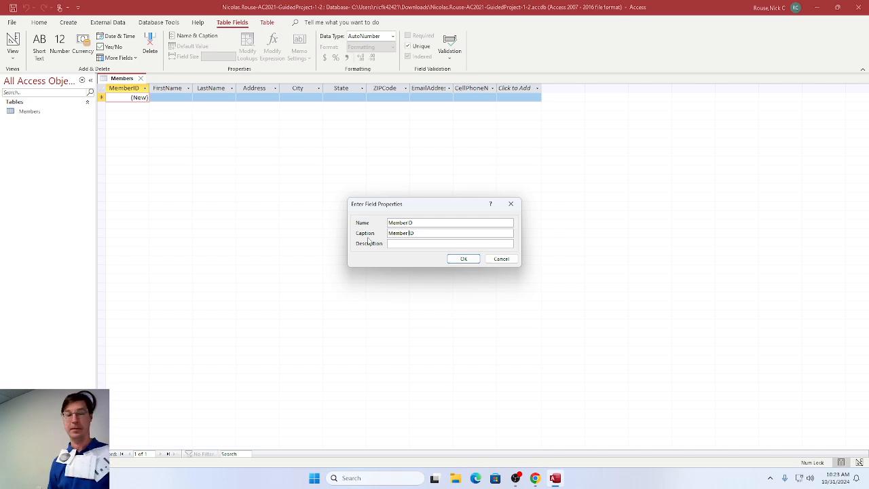
{"action": "left_click", "coordinate": [420, 233]}
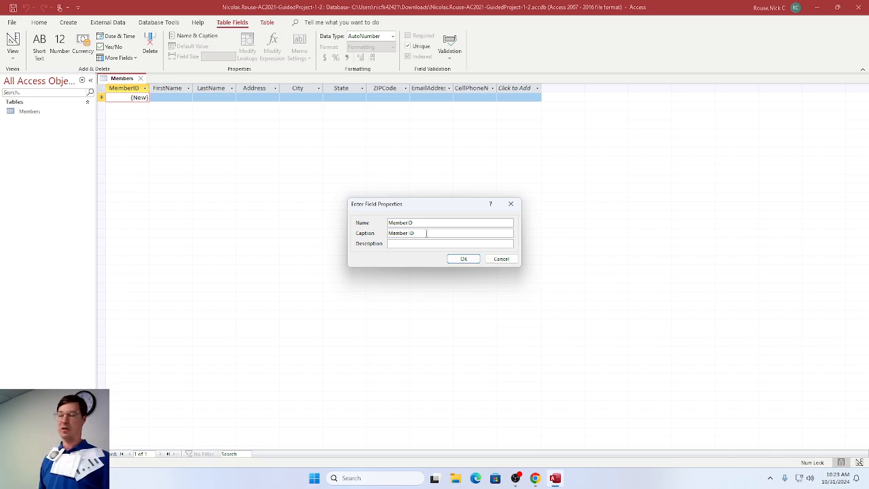
{"action": "left_click", "coordinate": [462, 258]}
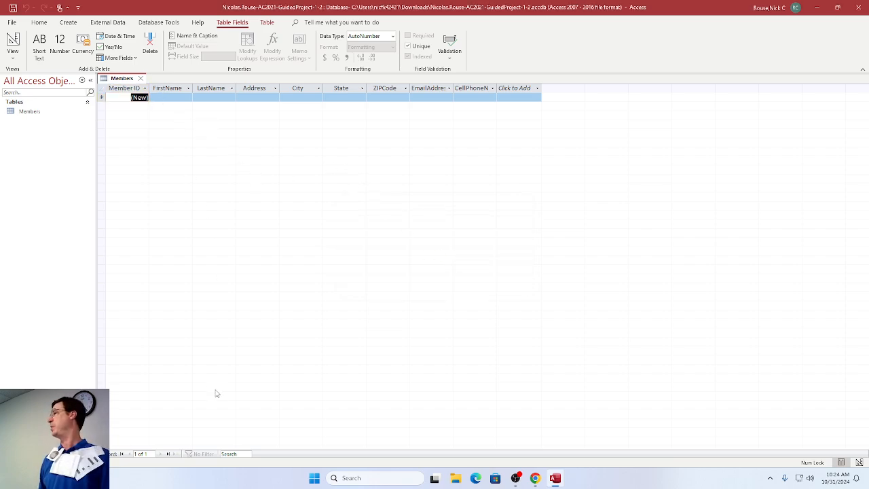
Switch to SIMnet, mark items a through d of step 3 as completed, and read the FirstName instructions.
{"action": "key", "text": "alt+Tab"}
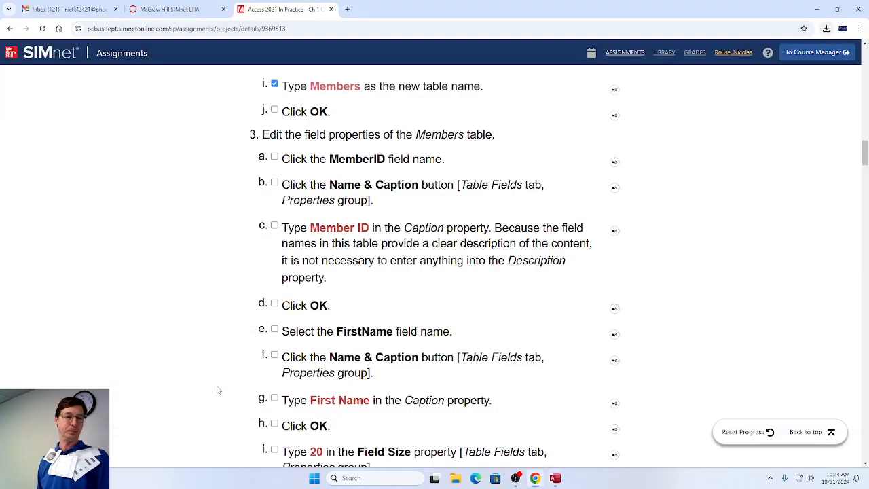
{"action": "left_click", "coordinate": [275, 226]}
{"action": "left_click", "coordinate": [274, 183]}
{"action": "left_click", "coordinate": [274, 157]}
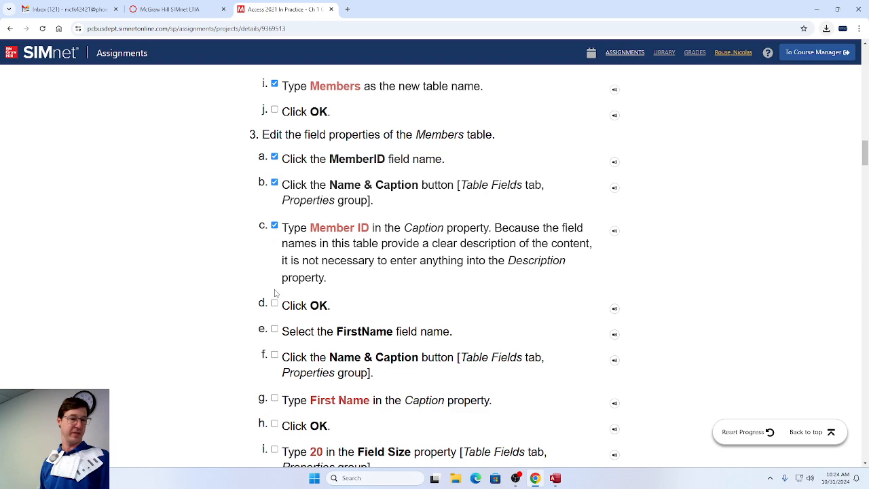
{"action": "left_click", "coordinate": [274, 304]}
{"action": "scroll", "coordinate": [347, 272], "scroll_direction": "down", "scroll_amount": 3}
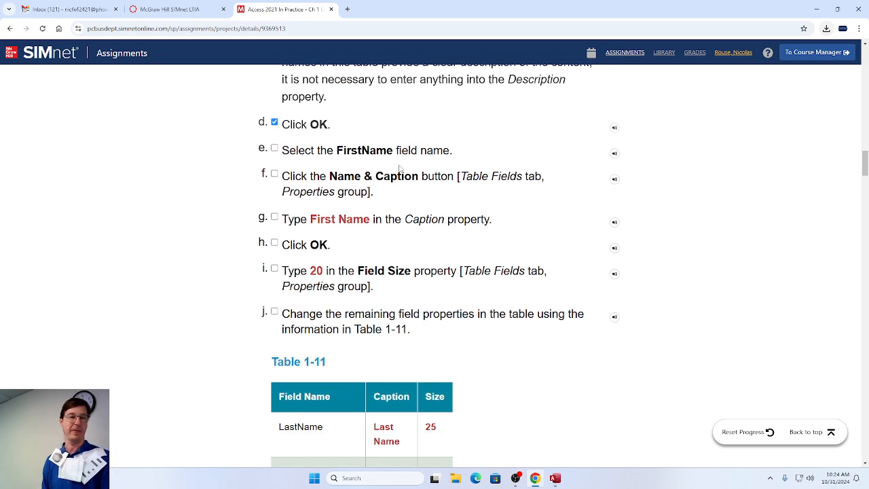
Switch to Access and set the field size of the FirstName field to 20.
{"action": "key", "text": "alt+Tab"}
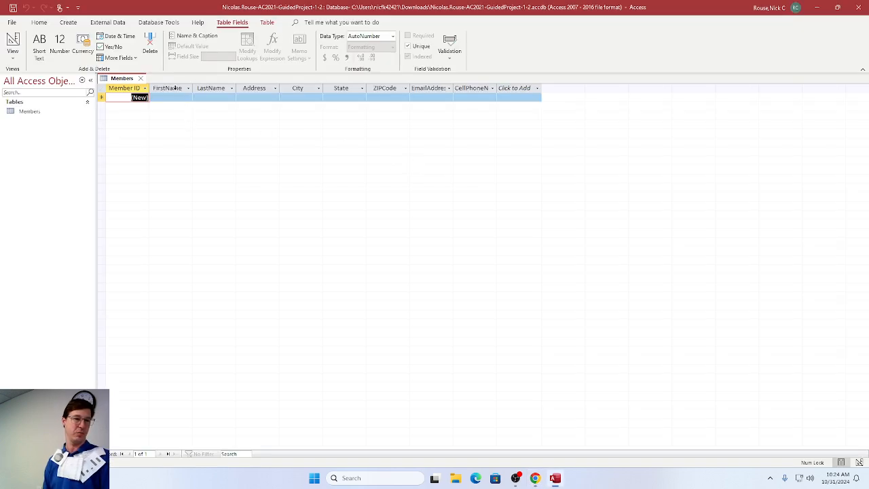
{"action": "left_click", "coordinate": [175, 88]}
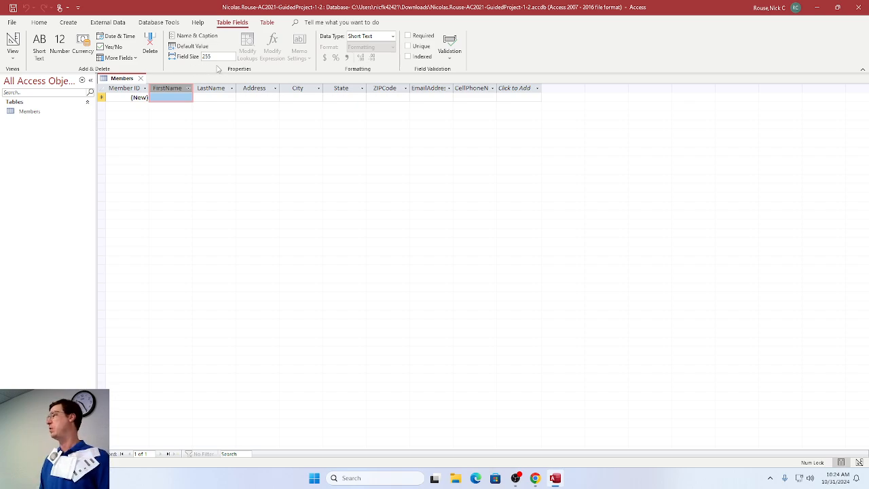
{"action": "left_click", "coordinate": [218, 56]}
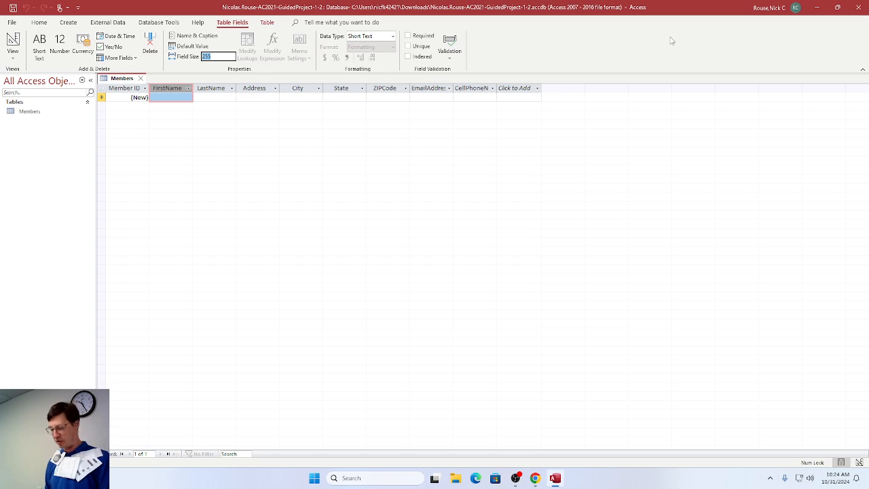
{"action": "type", "text": "20"}
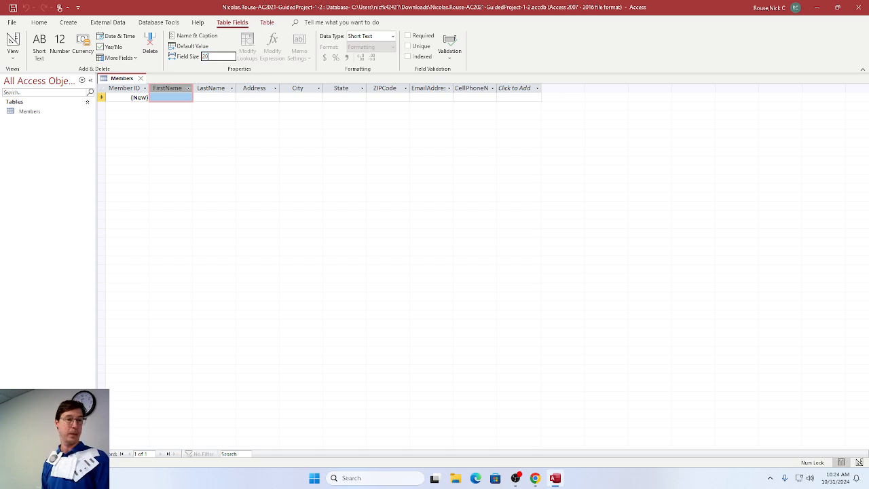
{"action": "double_click", "coordinate": [221, 55]}
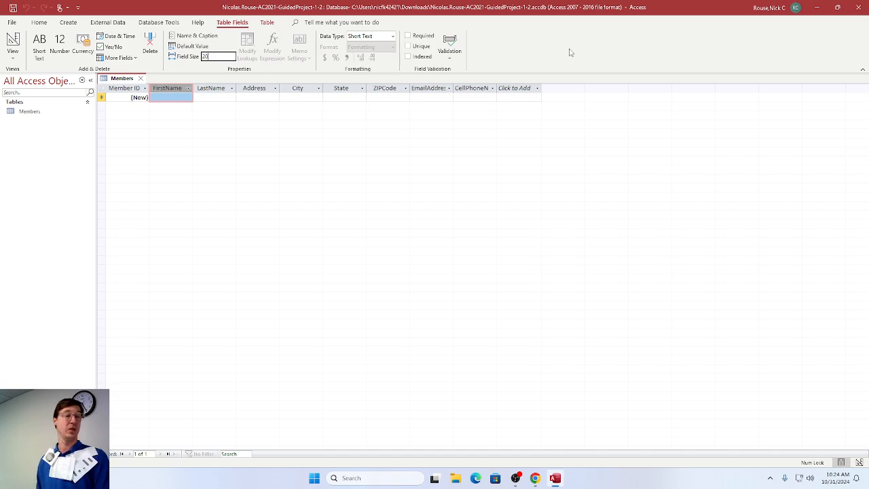
Give the FirstName field the caption First Name, with a space between the words.
{"action": "left_click", "coordinate": [192, 39]}
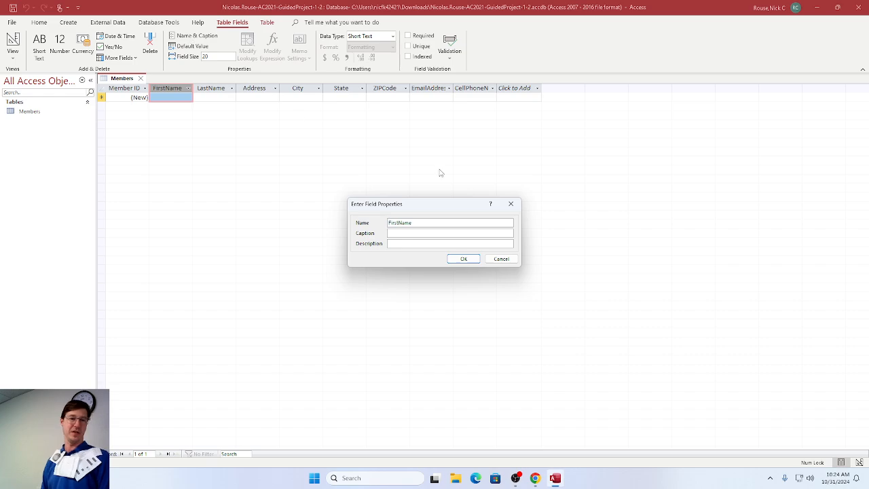
{"action": "left_click", "coordinate": [398, 233]}
{"action": "key", "text": "ctrl+v"}
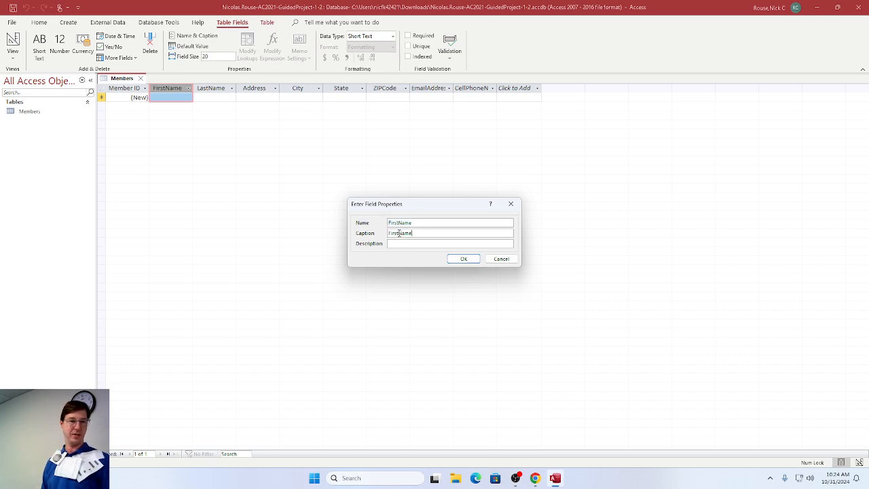
{"action": "key", "text": "Left"}
{"action": "key", "text": "Left"}
{"action": "key", "text": "Left"}
{"action": "key", "text": "Left"}
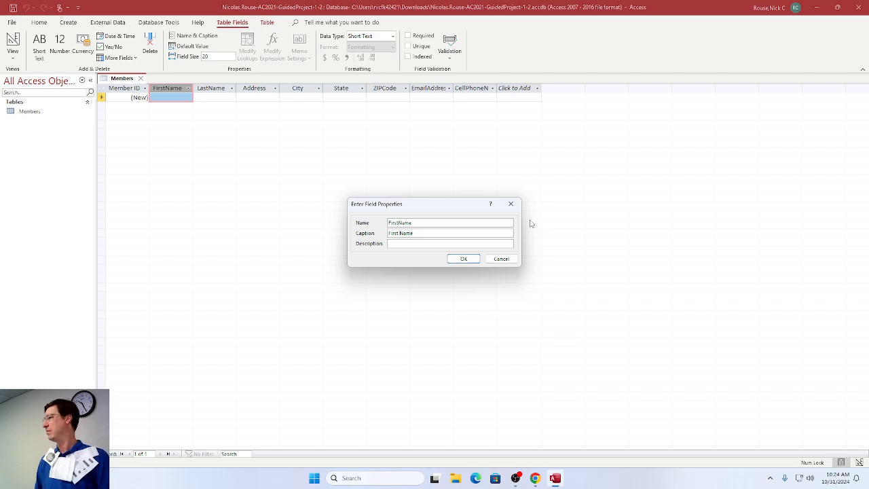
{"action": "left_click", "coordinate": [474, 263]}
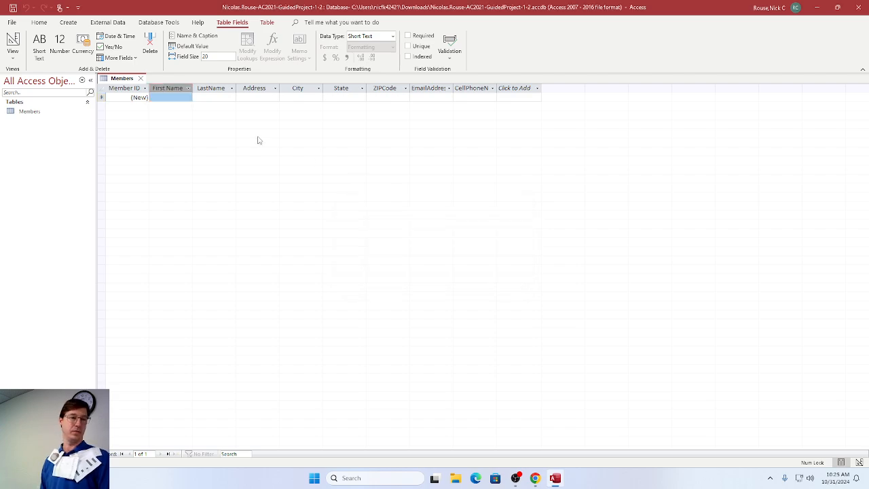
Look up the LastName properties in Table 1-11 in SIMnet, and set the LastName field size to 25 in Access.
{"action": "left_click", "coordinate": [211, 88]}
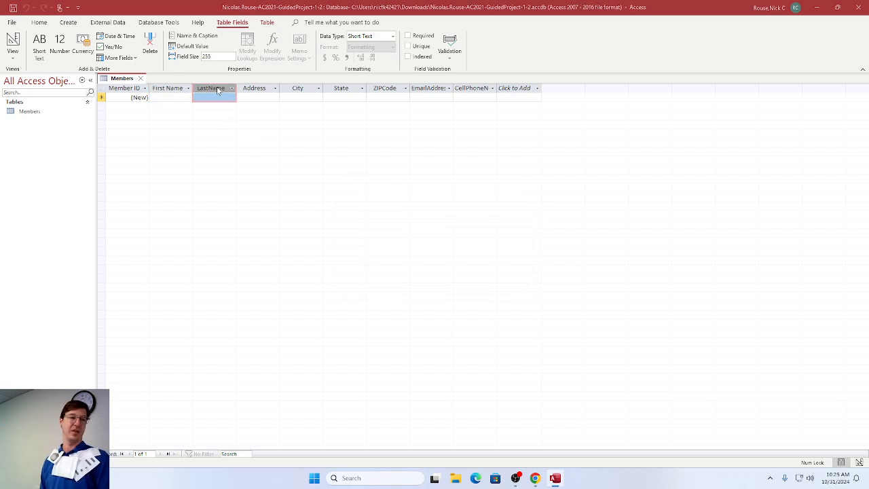
{"action": "key", "text": "alt+Tab"}
{"action": "scroll", "coordinate": [375, 238], "scroll_direction": "down", "scroll_amount": 2}
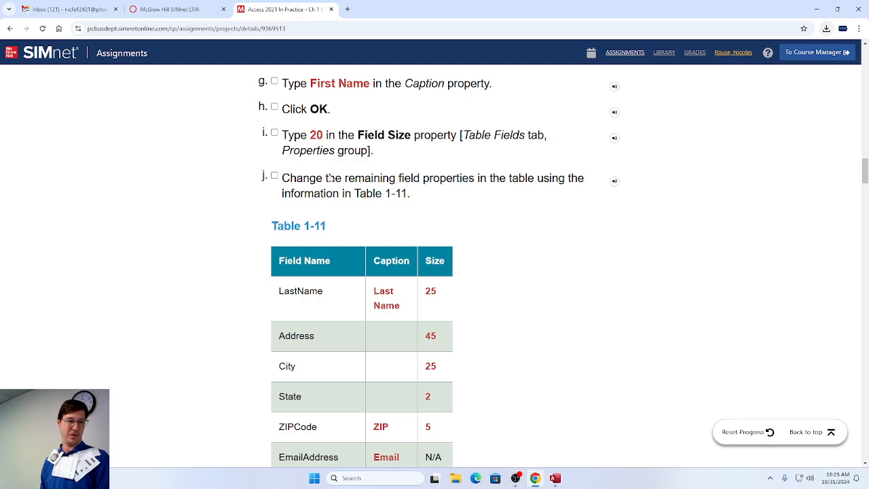
{"action": "scroll", "coordinate": [378, 241], "scroll_direction": "down", "scroll_amount": 2}
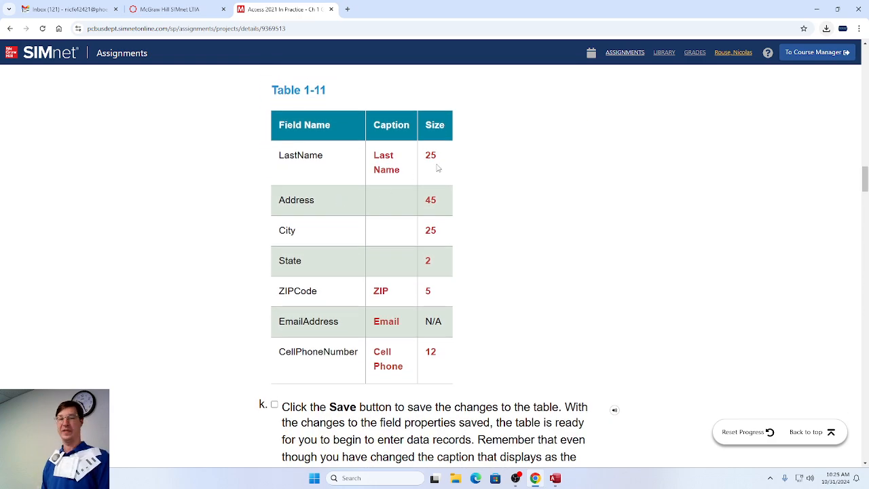
{"action": "key", "text": "alt+Tab"}
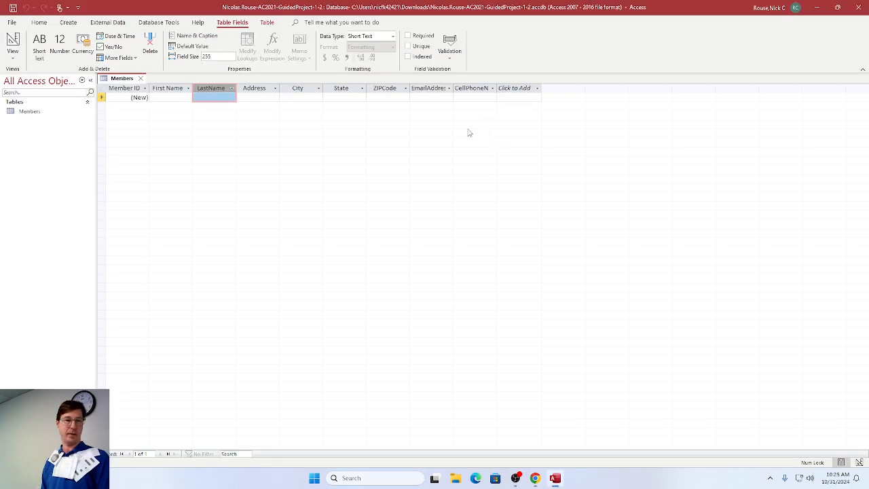
{"action": "left_click", "coordinate": [218, 58]}
{"action": "type", "text": "25"}
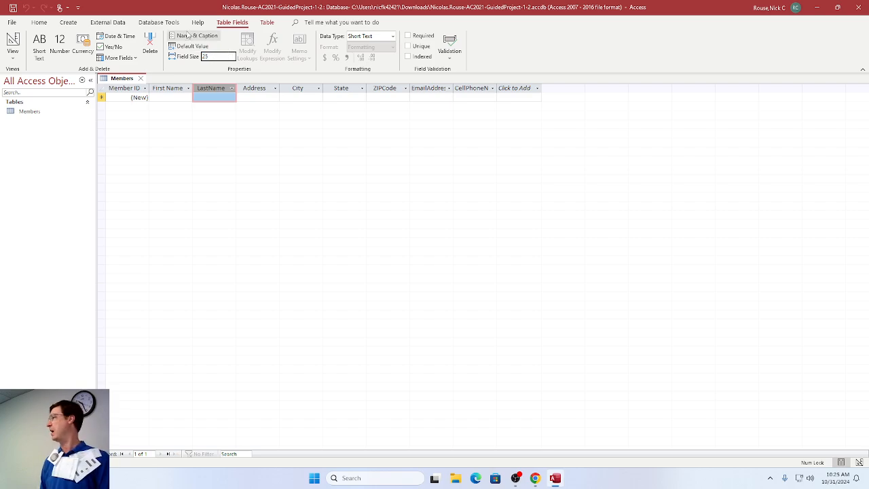
Give the LastName field the caption Last Name, with a space between the words.
{"action": "left_click", "coordinate": [187, 35]}
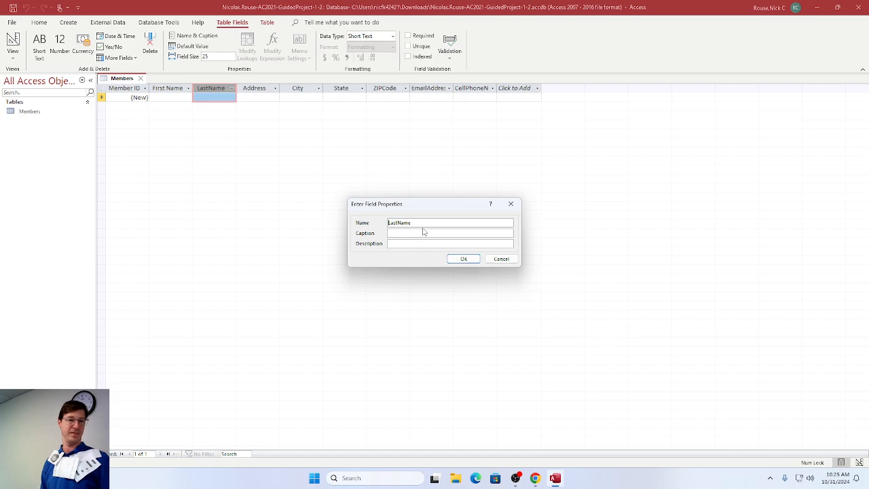
{"action": "left_click_drag", "start_coordinate": [421, 223], "coordinate": [381, 223]}
{"action": "key", "text": "ctrl+c"}
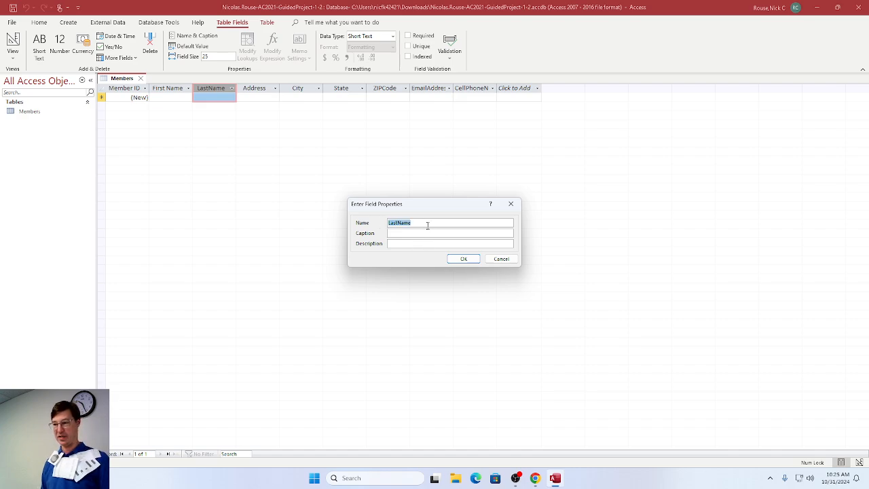
{"action": "left_click", "coordinate": [416, 234]}
{"action": "key", "text": "ctrl+v"}
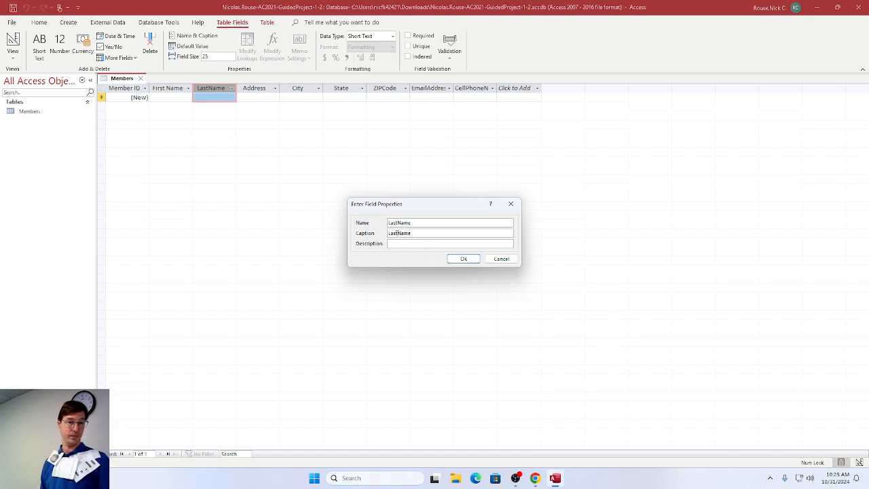
{"action": "left_click", "coordinate": [398, 233]}
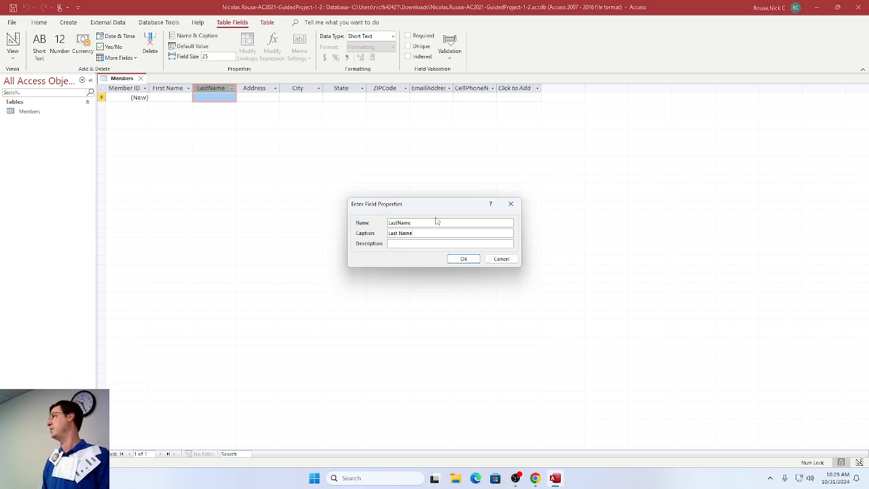
{"action": "left_click", "coordinate": [463, 260]}
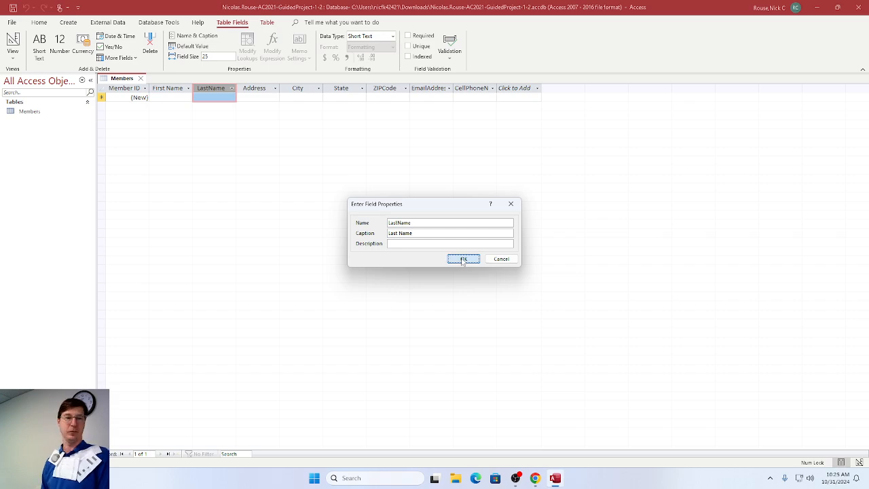
Look up the Address properties in Table 1-11 in SIMnet, and set the Address field size to 45 in Access.
{"action": "left_click", "coordinate": [256, 89]}
{"action": "key", "text": "alt+Tab"}
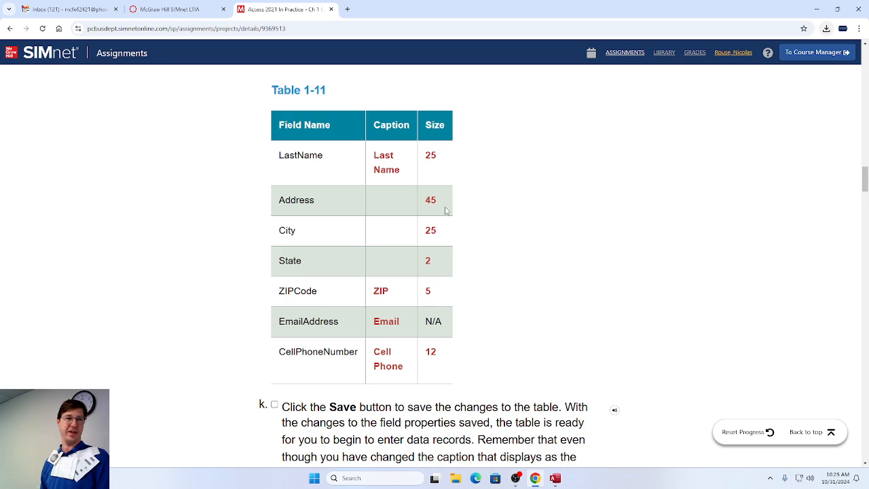
{"action": "key", "text": "alt+Tab"}
{"action": "left_click", "coordinate": [224, 57]}
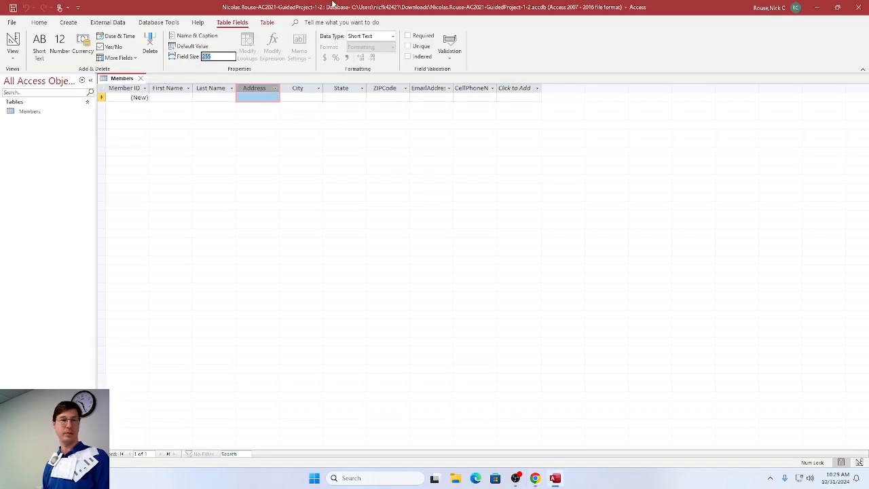
{"action": "type", "text": "45"}
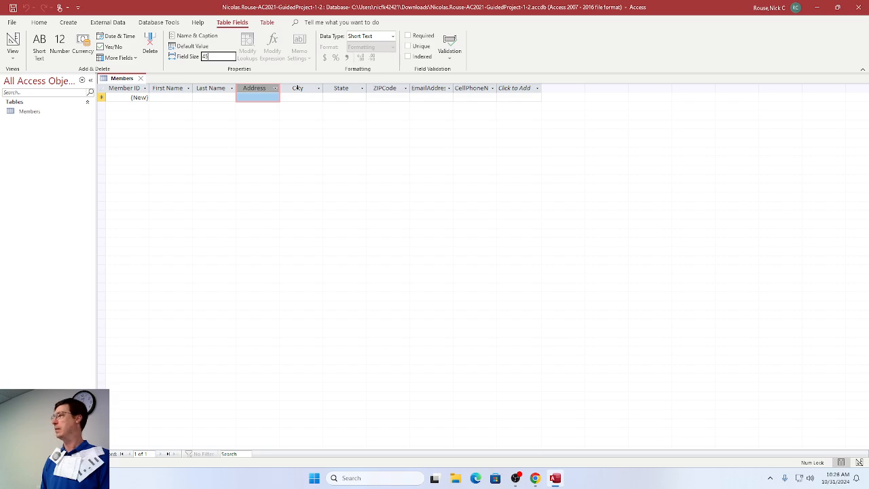
Set the field size of the City field to 25.
{"action": "left_click", "coordinate": [298, 88]}
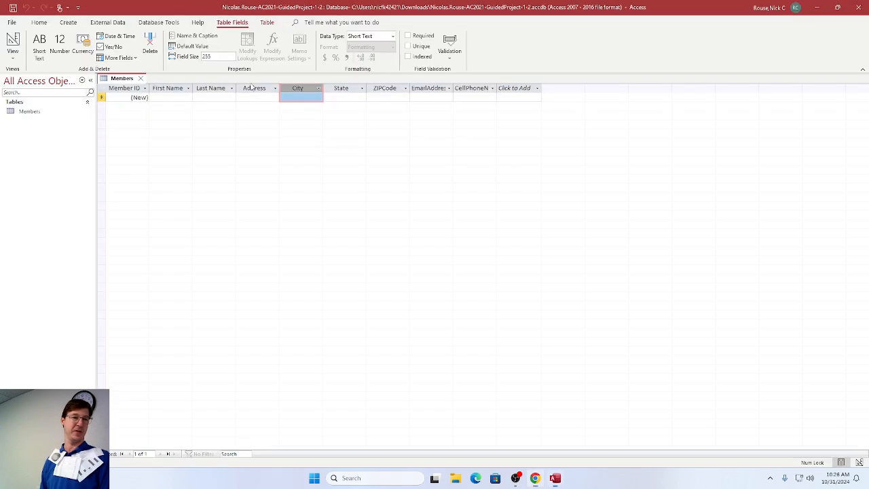
{"action": "left_click", "coordinate": [223, 57]}
{"action": "left_click", "coordinate": [223, 56]}
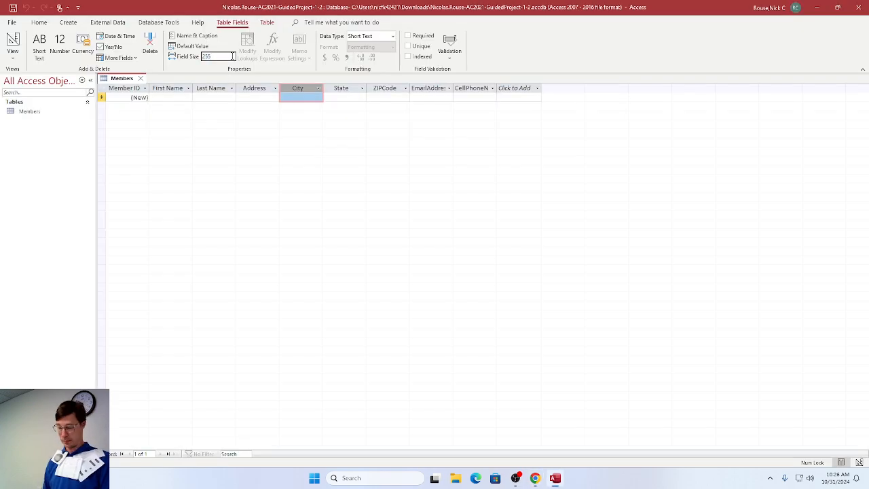
{"action": "key", "text": "BackSpace"}
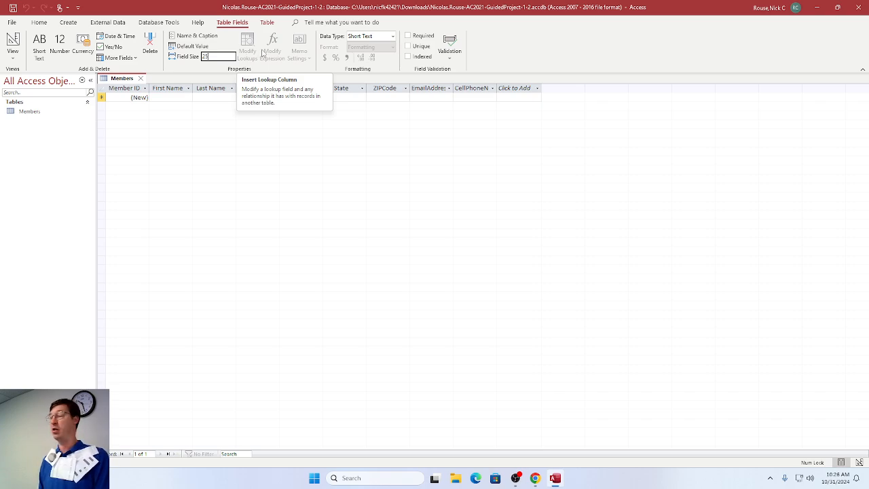
Check the State size in Table 1-11 in SIMnet, and set the State field size to 2 in Access.
{"action": "left_click", "coordinate": [337, 89]}
{"action": "key", "text": "alt+Tab"}
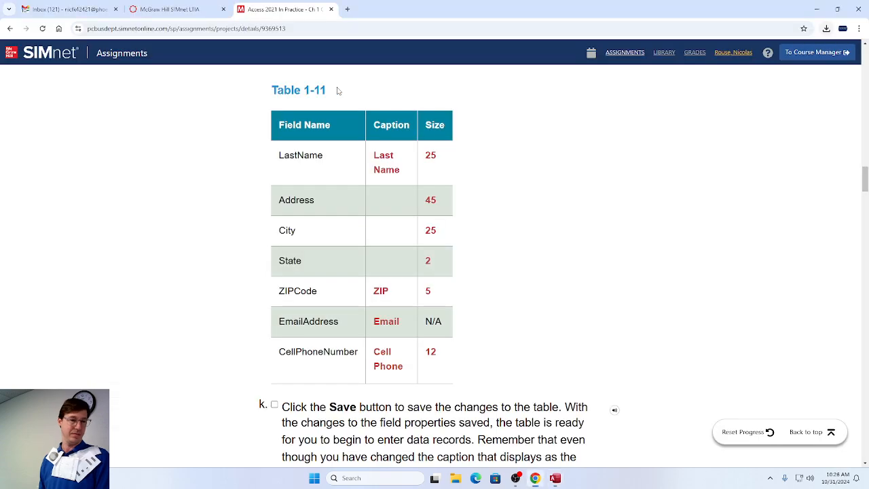
{"action": "key", "text": "alt+Tab"}
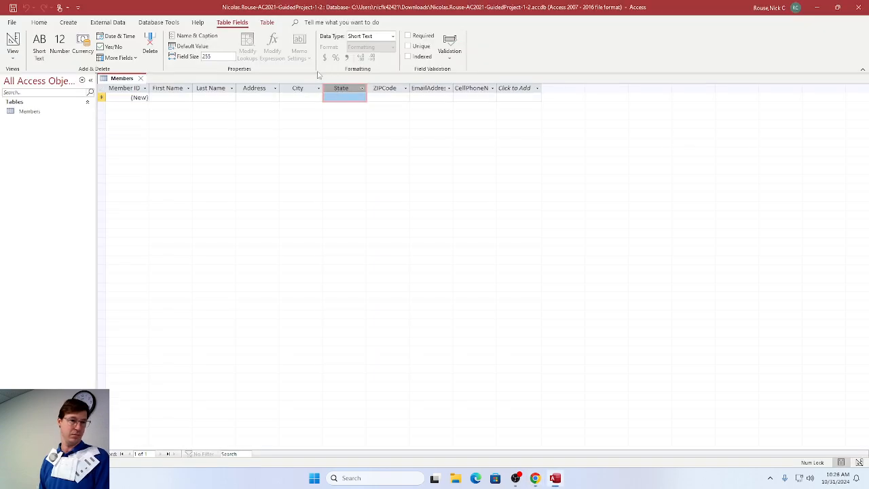
{"action": "left_click", "coordinate": [220, 56]}
{"action": "type", "text": "2"}
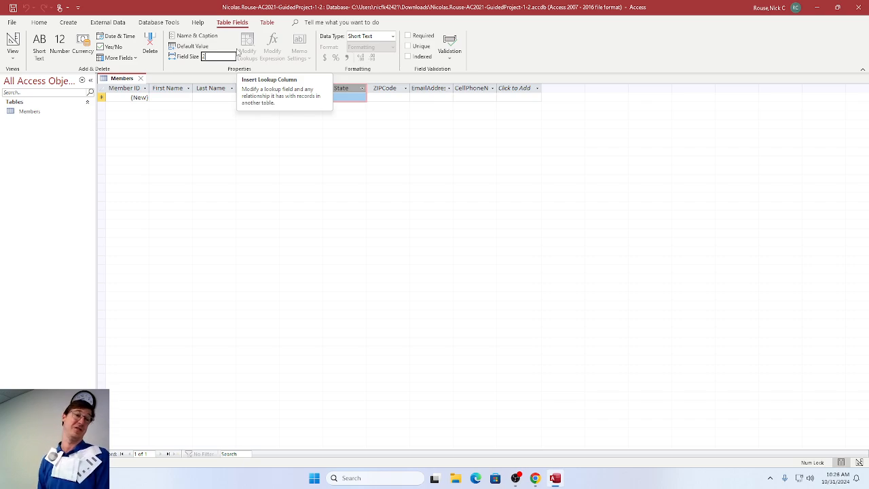
{"action": "left_click", "coordinate": [413, 96]}
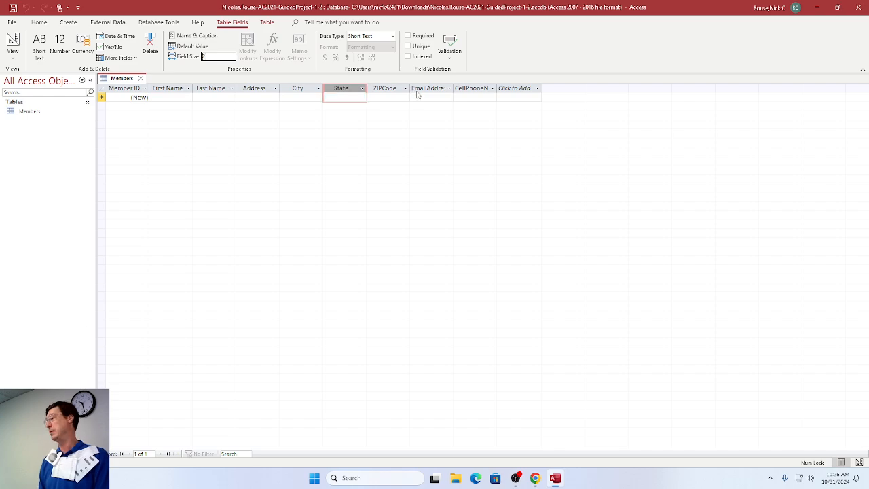
Look up the ZIPCode properties in Table 1-11 in SIMnet, and set the ZIPCode field size to 5 in Access.
{"action": "key", "text": "alt+Tab"}
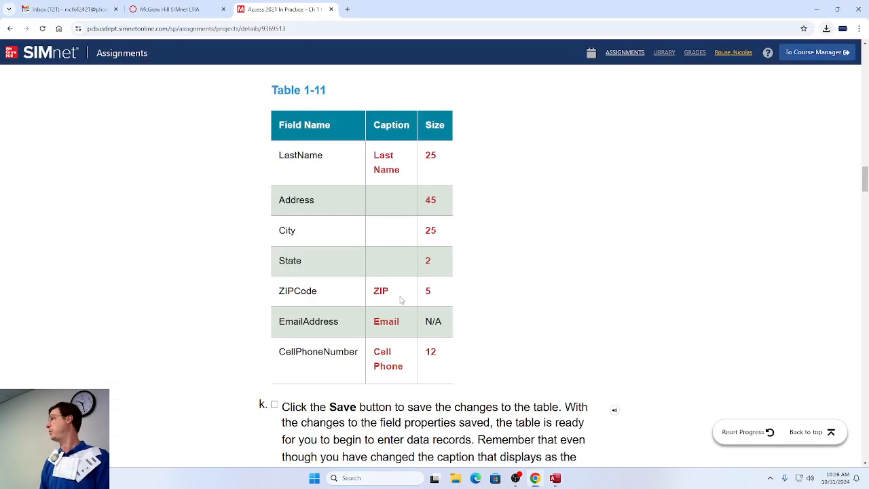
{"action": "scroll", "coordinate": [401, 295], "scroll_direction": "down", "scroll_amount": 1}
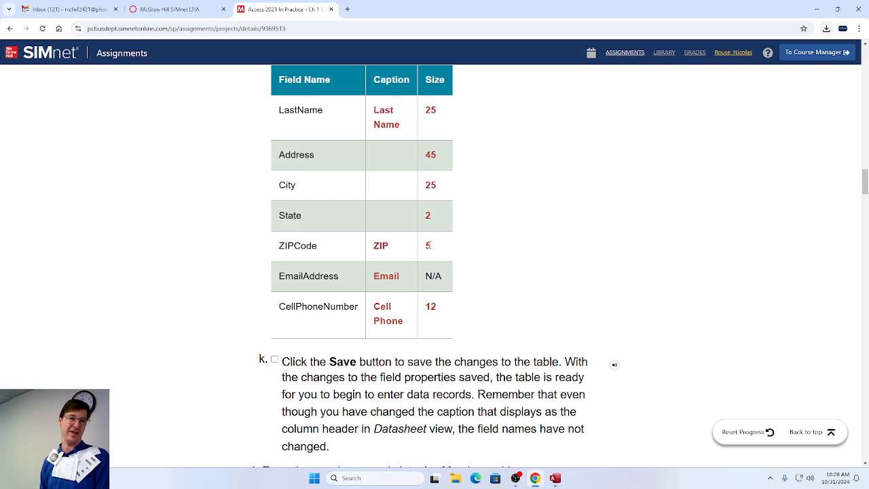
{"action": "key", "text": "alt+Tab"}
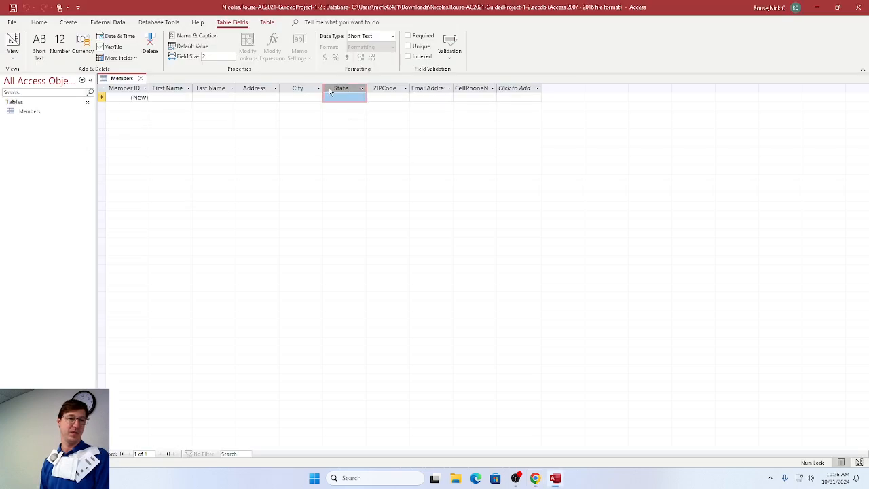
{"action": "left_click", "coordinate": [382, 88]}
{"action": "left_click", "coordinate": [217, 57]}
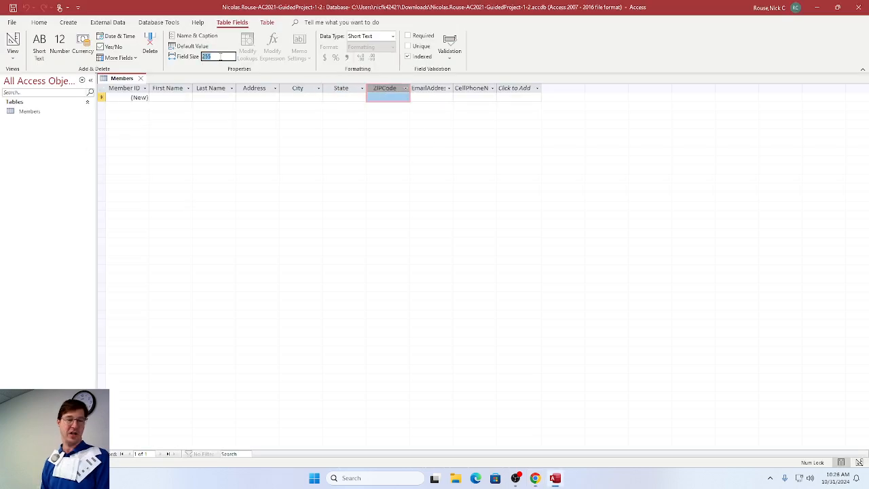
{"action": "type", "text": "5"}
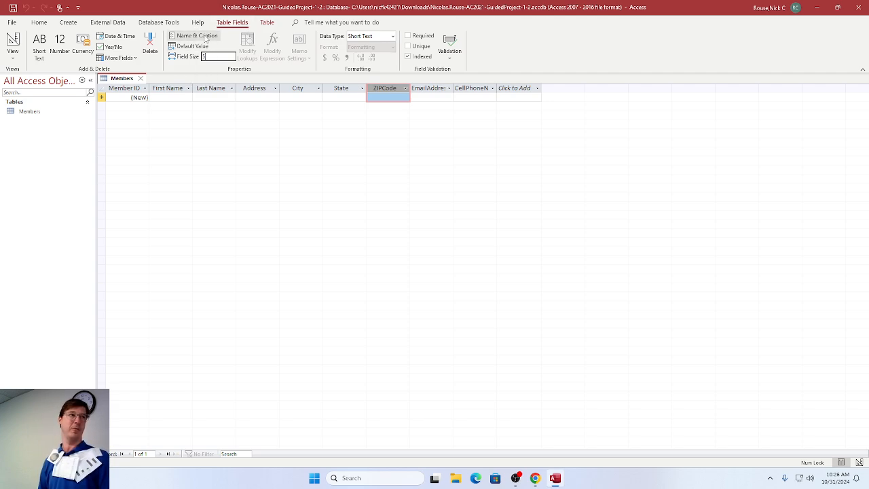
Give the ZIPCode field the caption ZIP.
{"action": "left_click", "coordinate": [206, 37]}
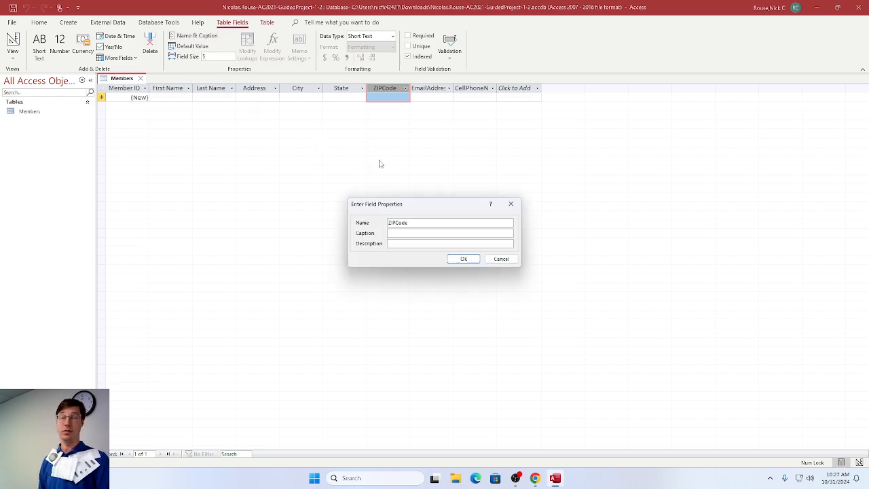
{"action": "left_click", "coordinate": [408, 233]}
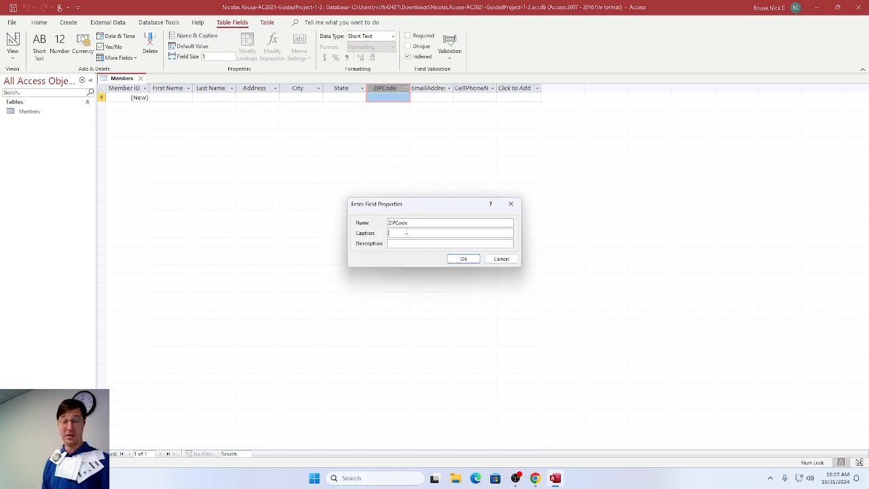
{"action": "type", "text": "ZIP"}
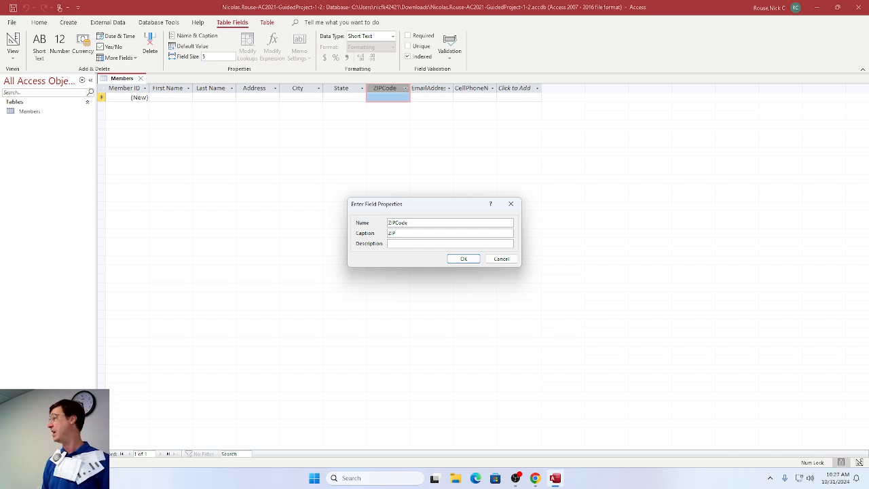
{"action": "left_click", "coordinate": [464, 261]}
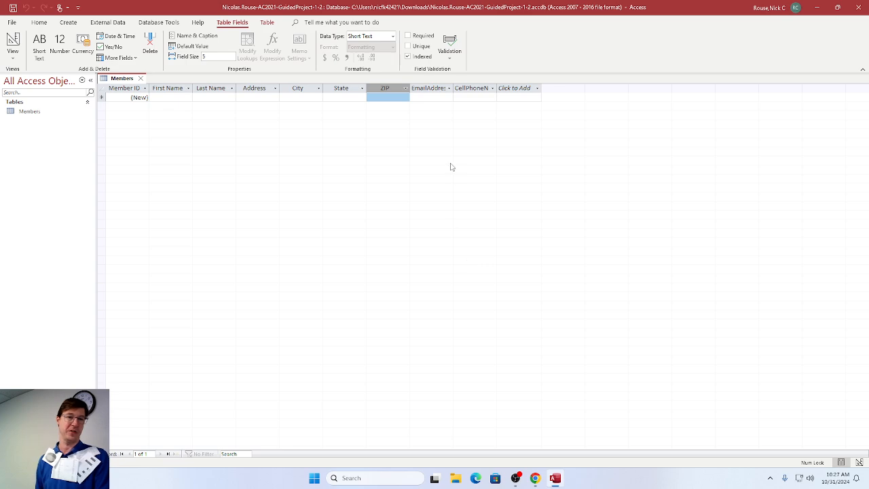
Check the EmailAddress properties in SIMnet, and give the EmailAddress field the caption Email in Access.
{"action": "left_click", "coordinate": [429, 89]}
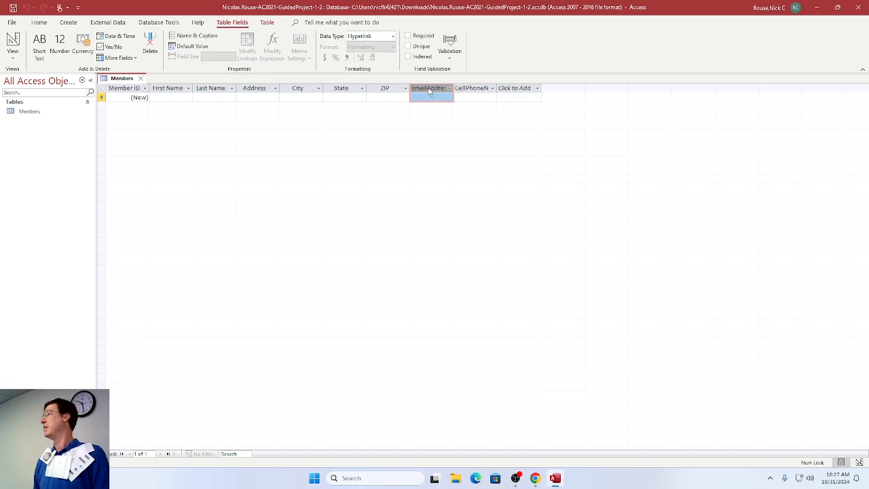
{"action": "key", "text": "alt+Tab"}
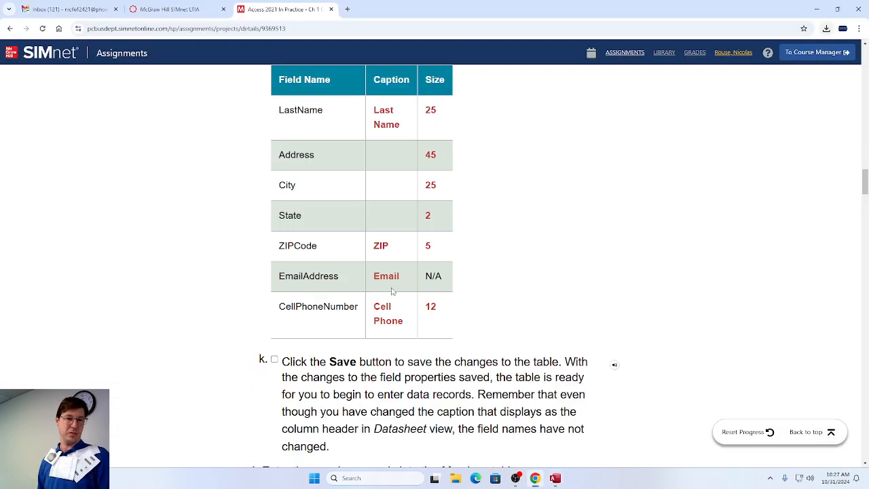
{"action": "key", "text": "alt+Tab"}
{"action": "left_click", "coordinate": [437, 292]}
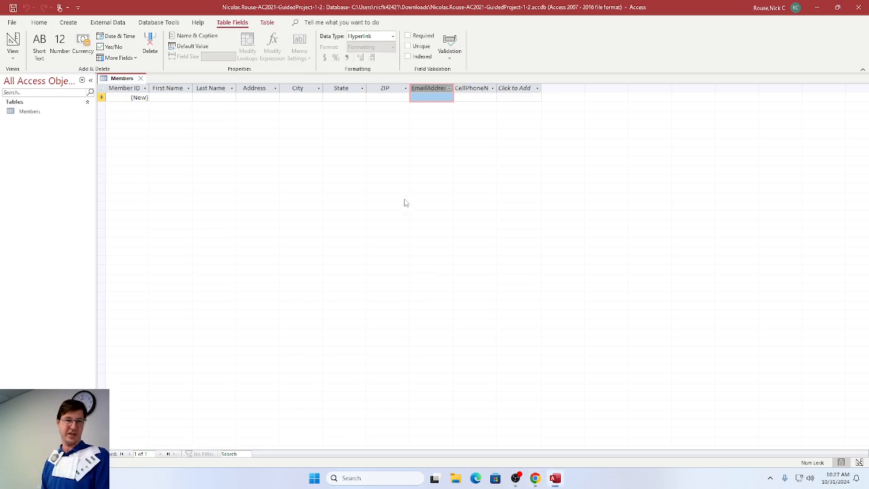
{"action": "left_click", "coordinate": [197, 36]}
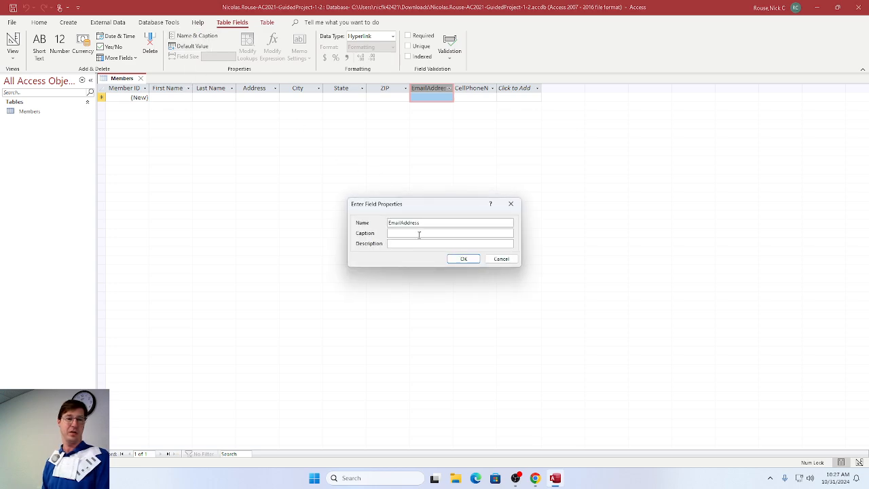
{"action": "type", "text": "Email"}
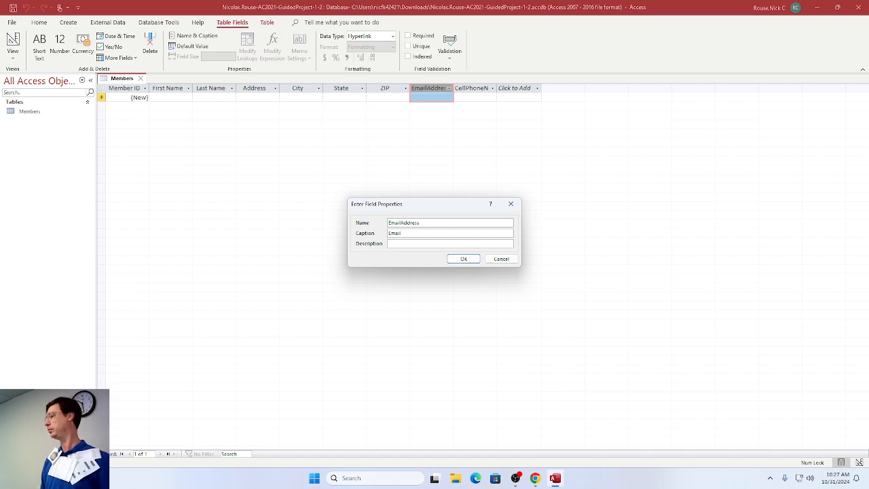
{"action": "left_click", "coordinate": [464, 259]}
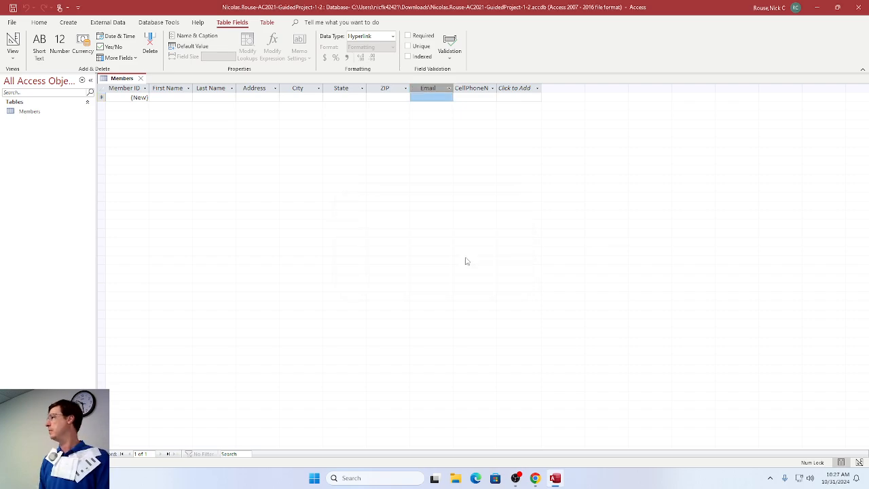
Look up the CellPhoneNumber properties in Table 1-11 in SIMnet, and set the CellPhoneNumber field size to 12 in Access.
{"action": "left_click", "coordinate": [471, 89]}
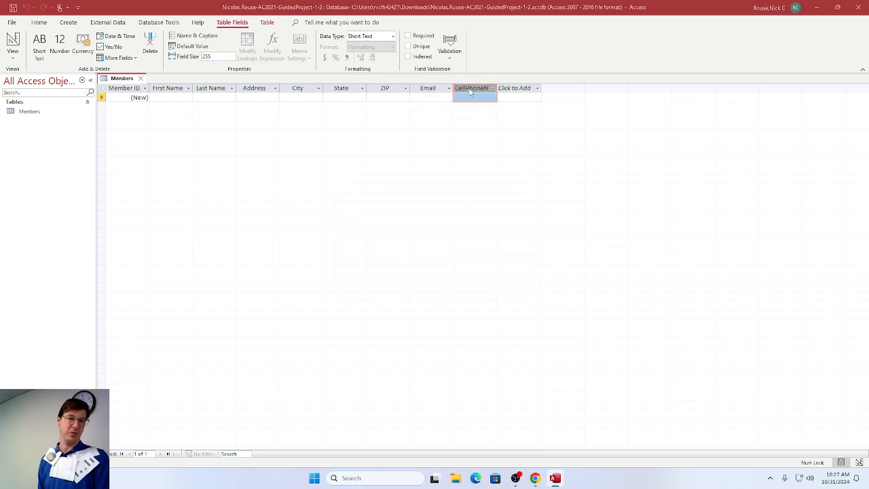
{"action": "key", "text": "alt+Tab"}
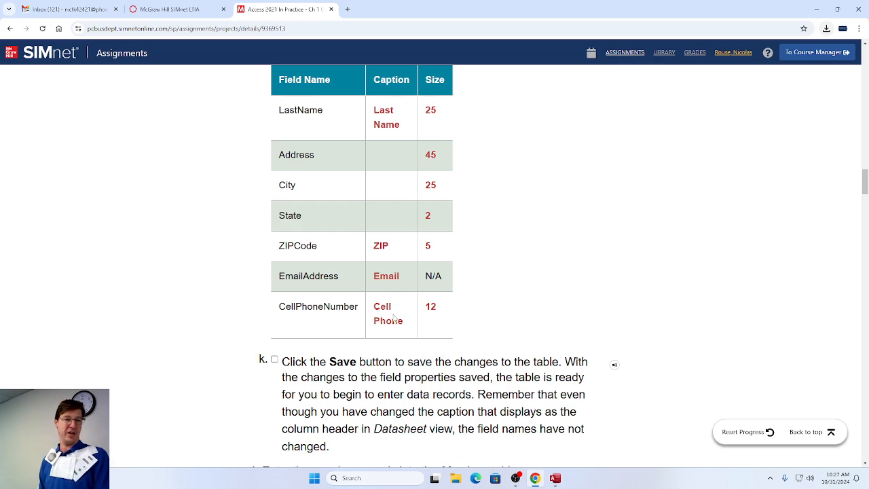
{"action": "key", "text": "alt+Tab"}
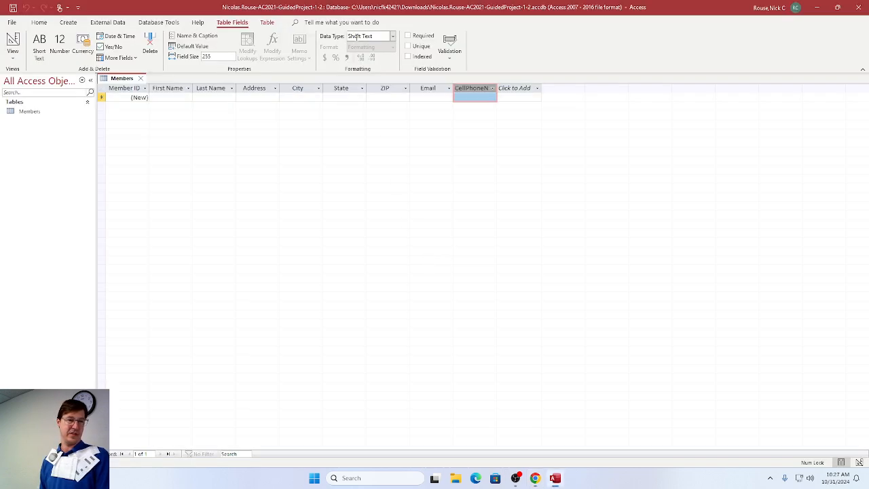
{"action": "left_click", "coordinate": [226, 57]}
{"action": "type", "text": "12"}
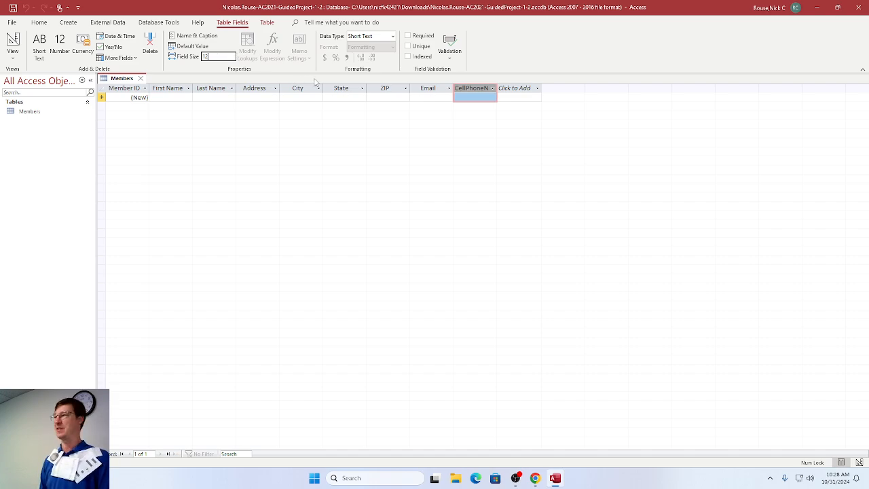
{"action": "key", "text": "alt+Tab"}
{"action": "key", "text": "alt+Tab"}
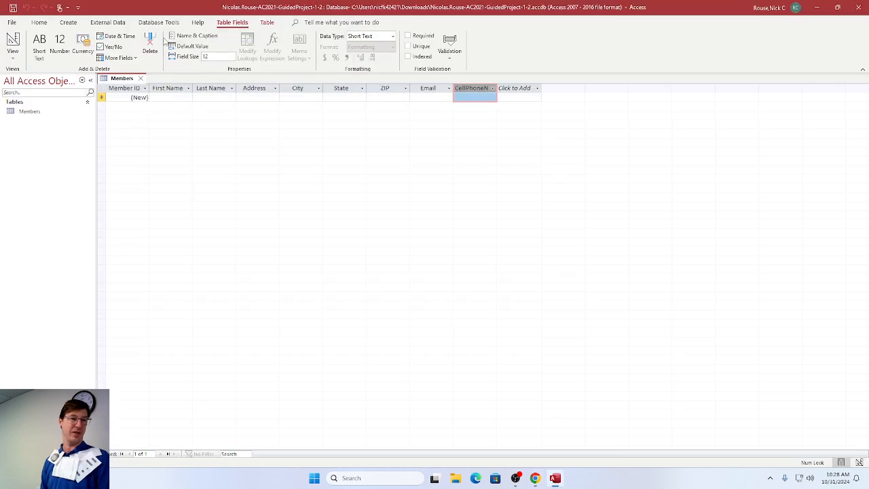
Give the CellPhoneNumber field the caption Cell Phone.
{"action": "left_click", "coordinate": [185, 39]}
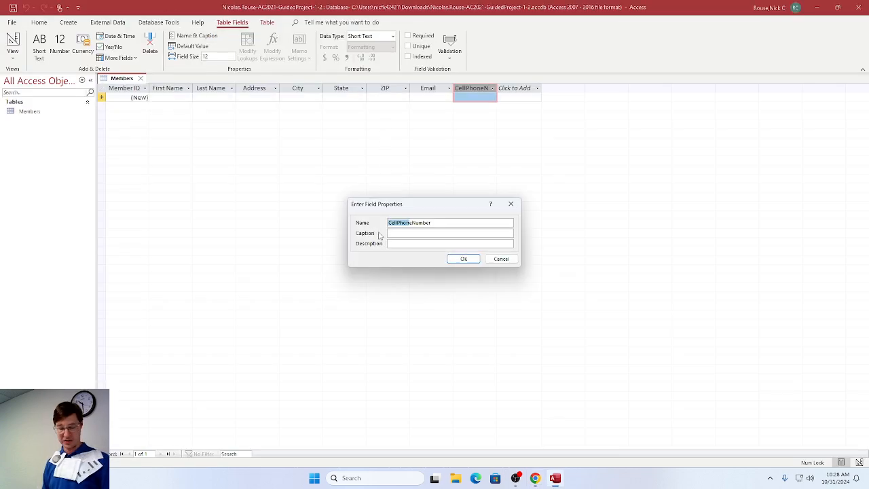
{"action": "left_click", "coordinate": [394, 233]}
{"action": "type", "text": "CellPhon"}
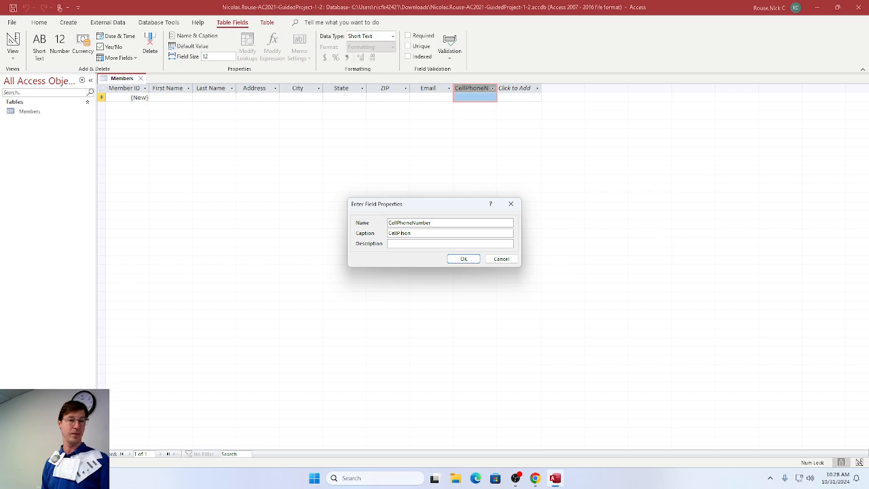
{"action": "left_click", "coordinate": [399, 233]}
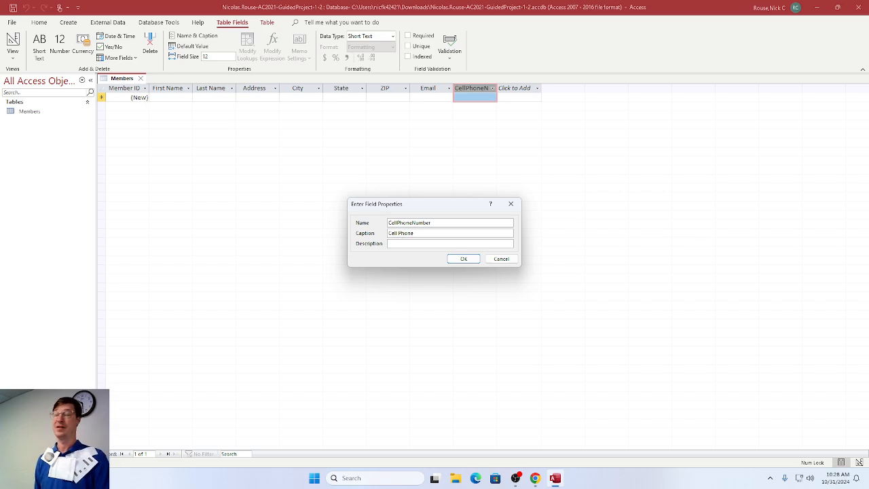
{"action": "left_click", "coordinate": [454, 259]}
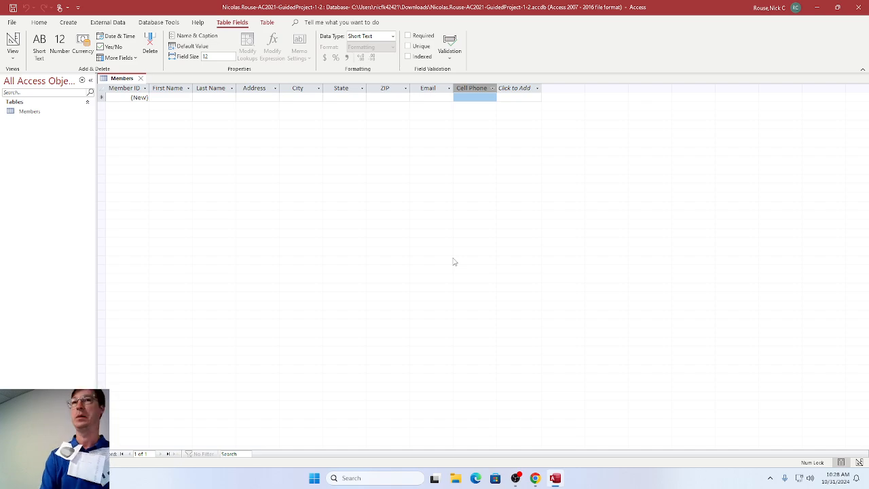
Mark step 3k as done in SIMnet and review the step 4 instructions for entering the first member record.
{"action": "key", "text": "alt+Tab"}
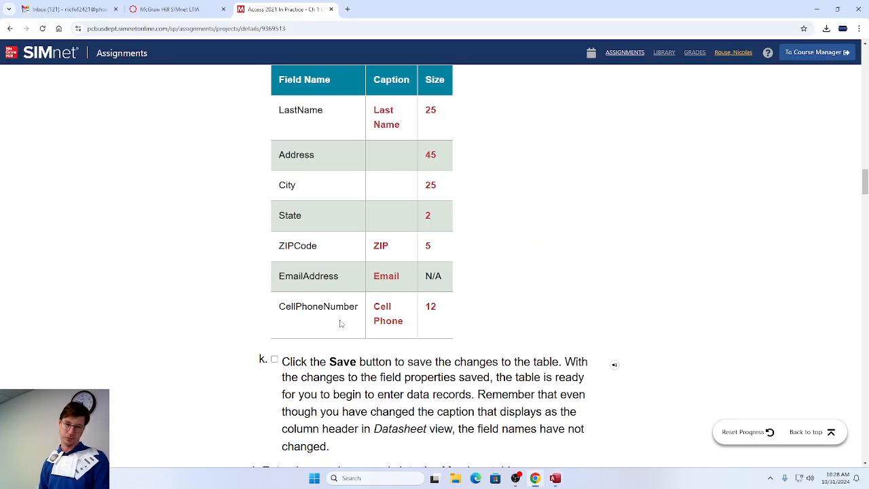
{"action": "scroll", "coordinate": [342, 324], "scroll_direction": "down", "scroll_amount": 2}
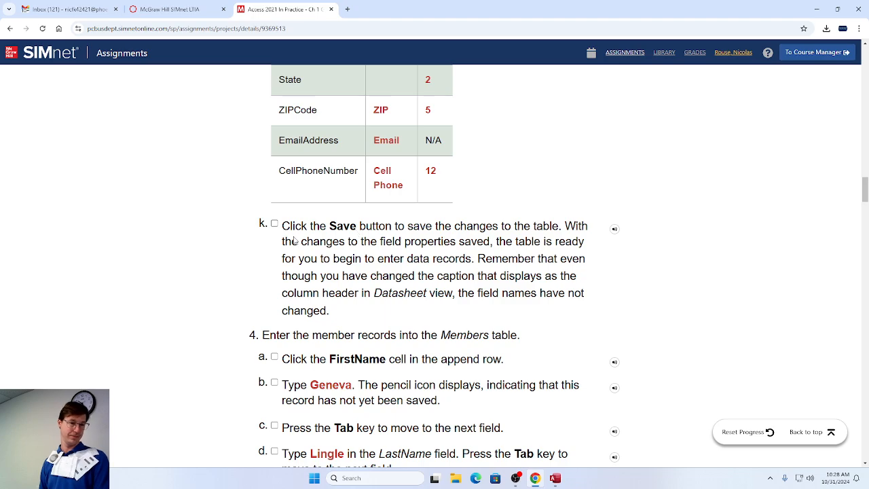
{"action": "left_click", "coordinate": [274, 225]}
{"action": "scroll", "coordinate": [312, 293], "scroll_direction": "down", "scroll_amount": 1}
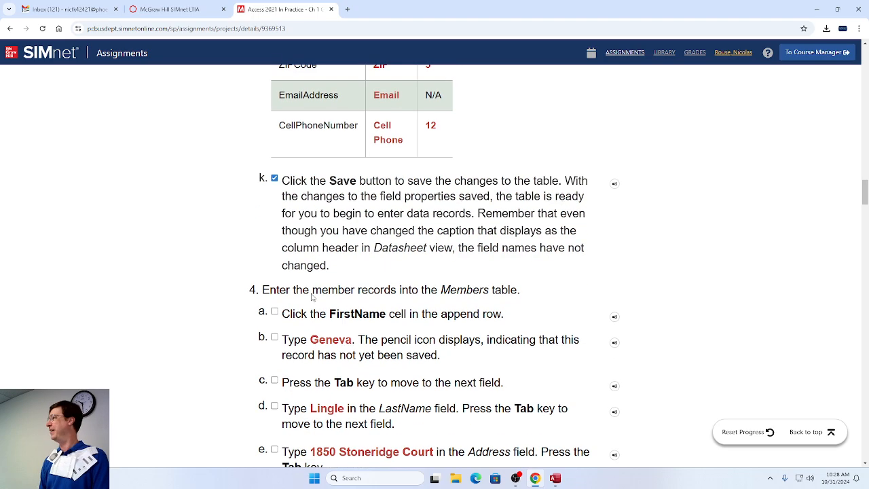
{"action": "scroll", "coordinate": [312, 293], "scroll_direction": "down", "scroll_amount": 1}
{"action": "scroll", "coordinate": [311, 293], "scroll_direction": "down", "scroll_amount": 1}
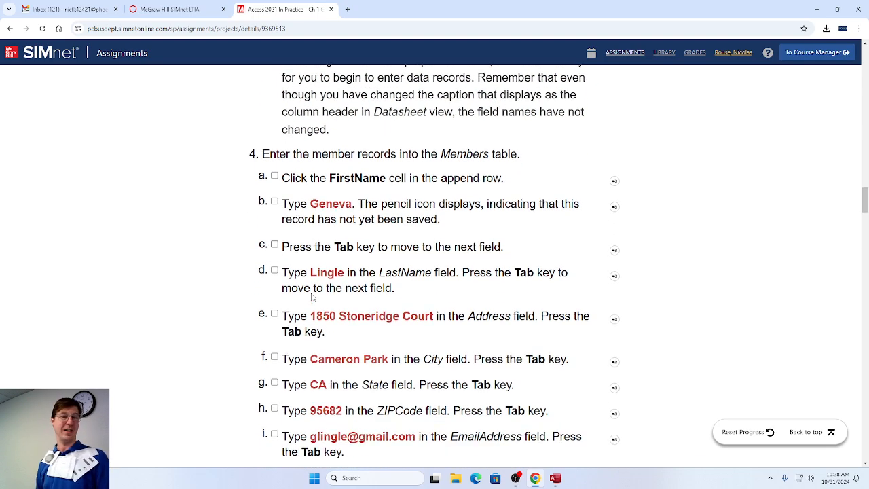
{"action": "scroll", "coordinate": [312, 296], "scroll_direction": "down", "scroll_amount": 1}
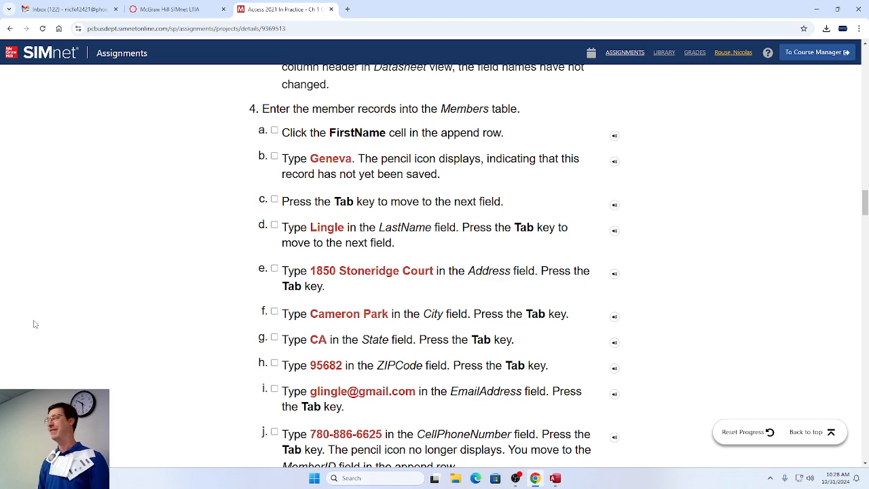
{"action": "scroll", "coordinate": [214, 324], "scroll_direction": "down", "scroll_amount": 1}
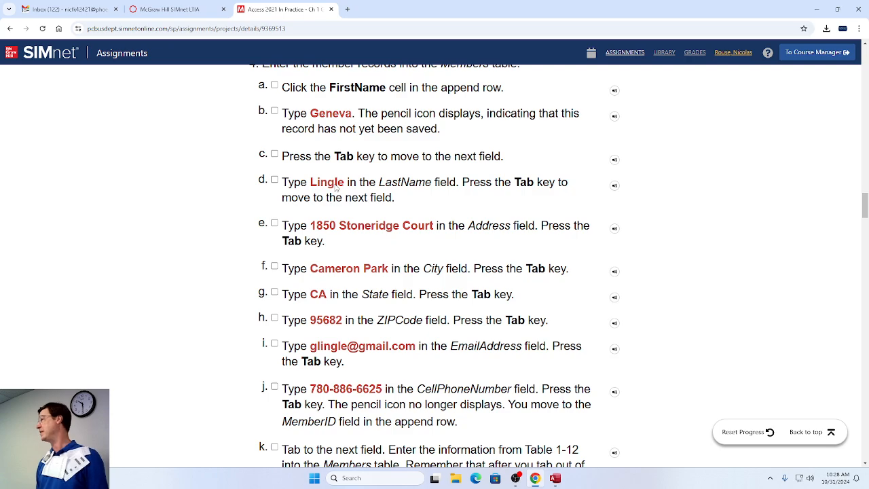
In Access, widen the Address, Email, Last Name, First Name and Cell Phone columns of the Members table.
{"action": "key", "text": "alt+Tab"}
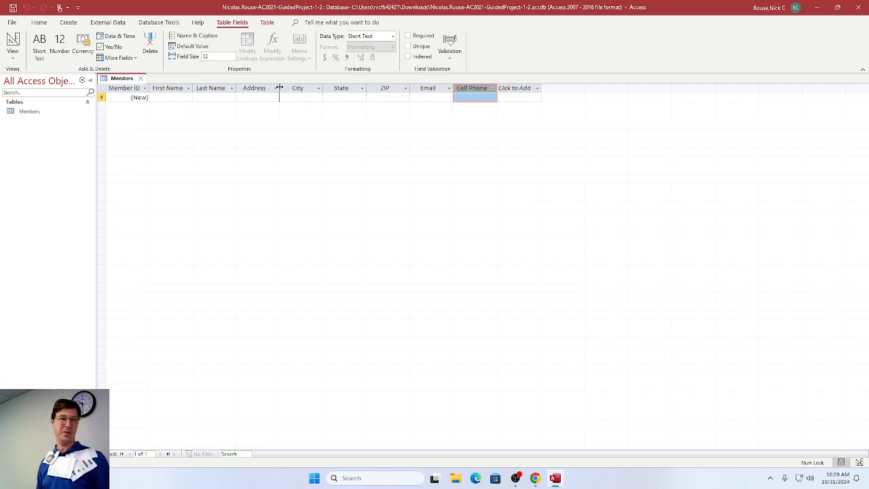
{"action": "left_click_drag", "start_coordinate": [279, 88], "coordinate": [333, 88]}
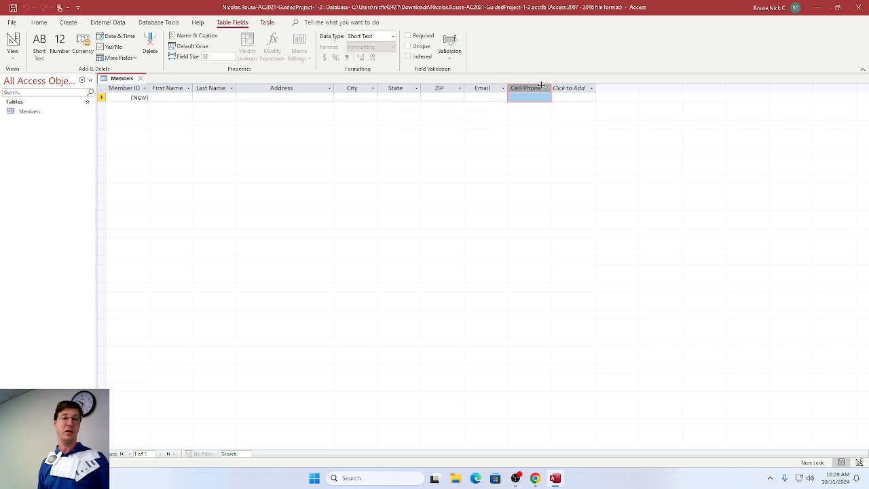
{"action": "left_click_drag", "start_coordinate": [541, 85], "coordinate": [559, 85]}
{"action": "left_click", "coordinate": [562, 199]}
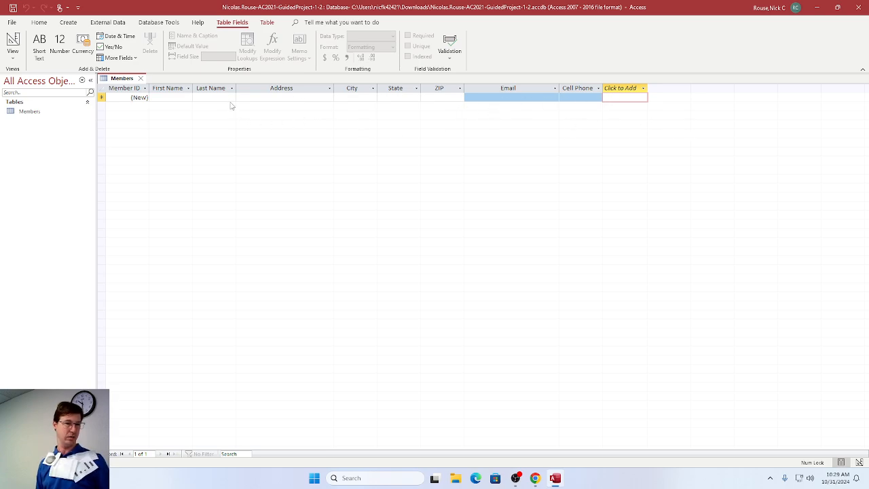
{"action": "left_click_drag", "start_coordinate": [236, 88], "coordinate": [253, 88]}
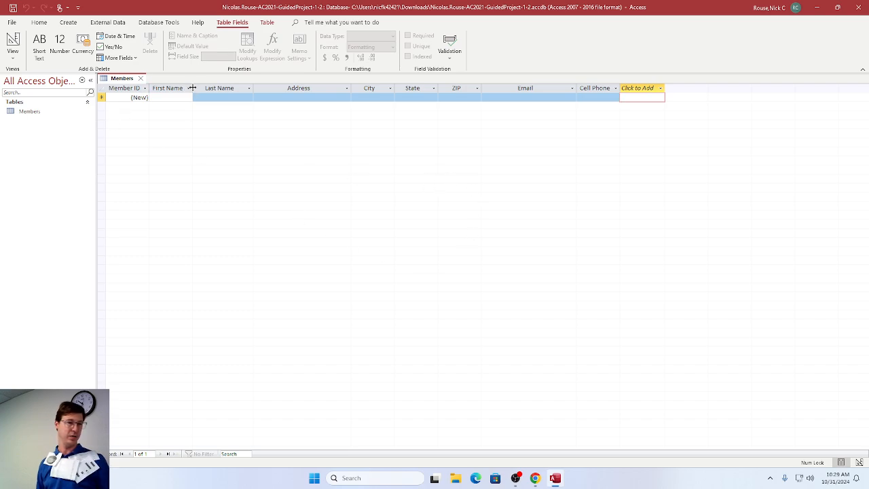
{"action": "left_click_drag", "start_coordinate": [193, 89], "coordinate": [209, 88]}
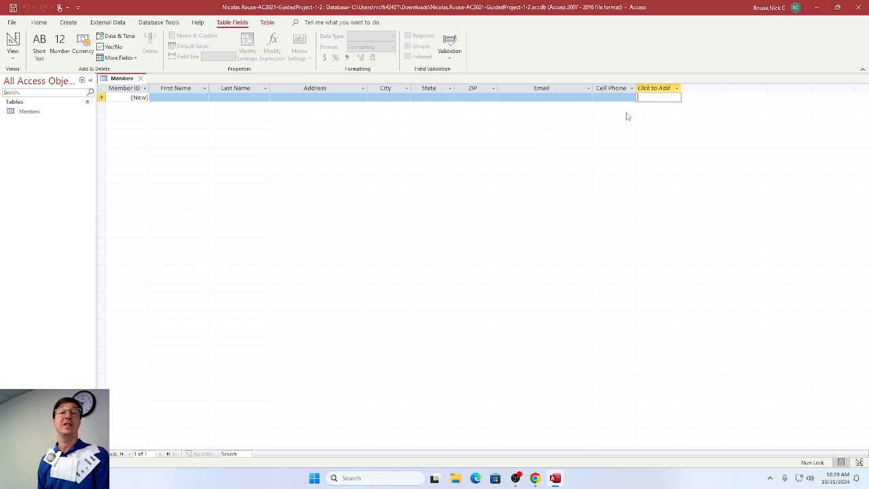
{"action": "left_click_drag", "start_coordinate": [636, 95], "coordinate": [653, 93]}
{"action": "left_click", "coordinate": [671, 88]}
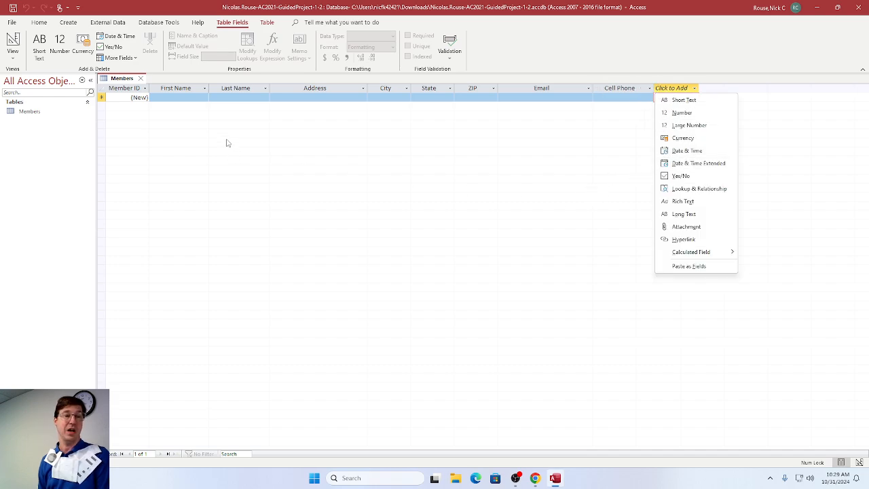
{"action": "left_click", "coordinate": [175, 97]}
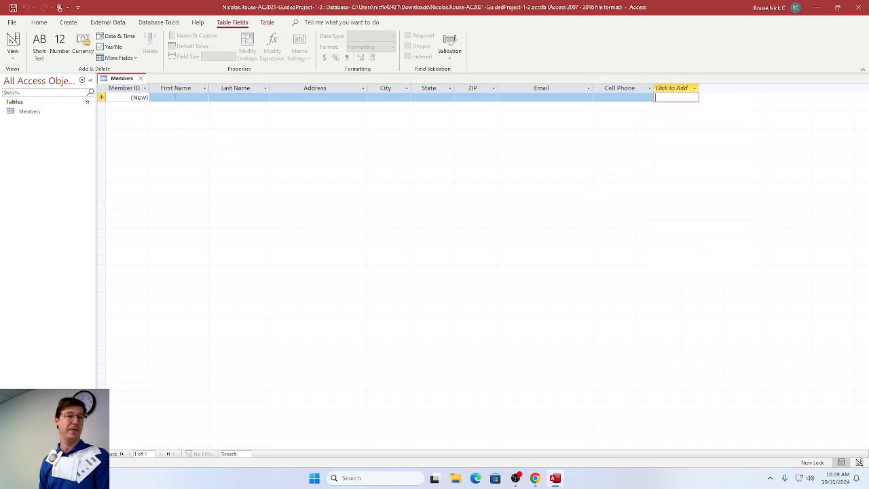
Enter the first member's first name and last name in the append row of the Members table.
{"action": "left_click", "coordinate": [175, 97]}
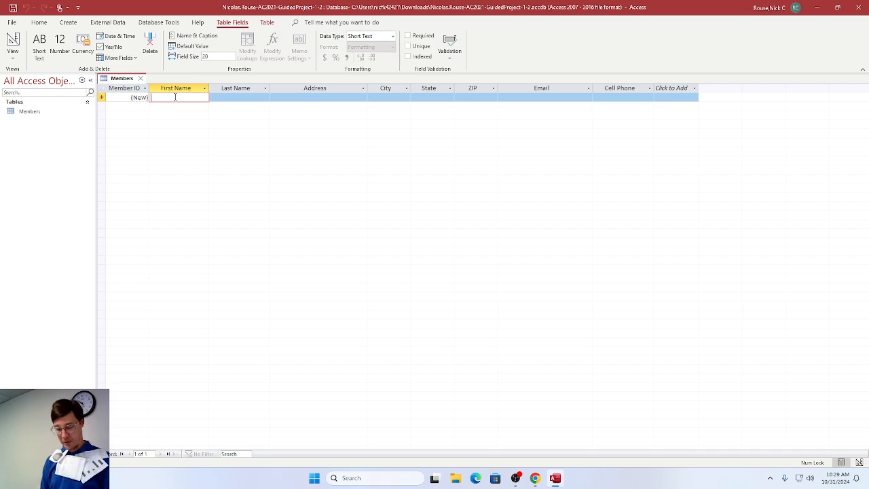
{"action": "type", "text": "Geneva"}
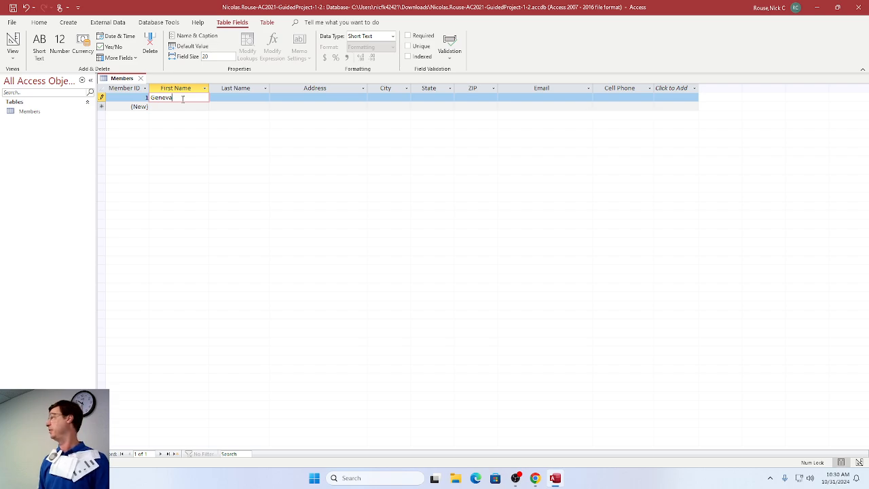
{"action": "key", "text": "Tab"}
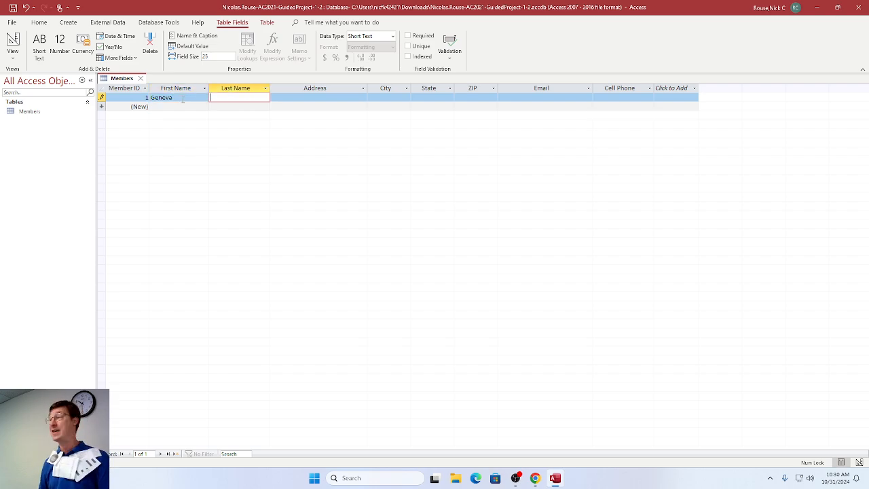
{"action": "type", "text": "Lingle"}
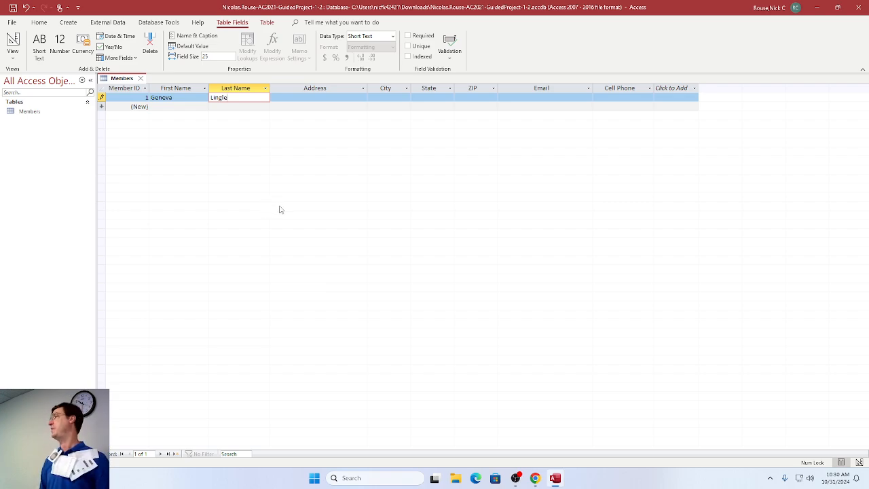
{"action": "key", "text": "Tab"}
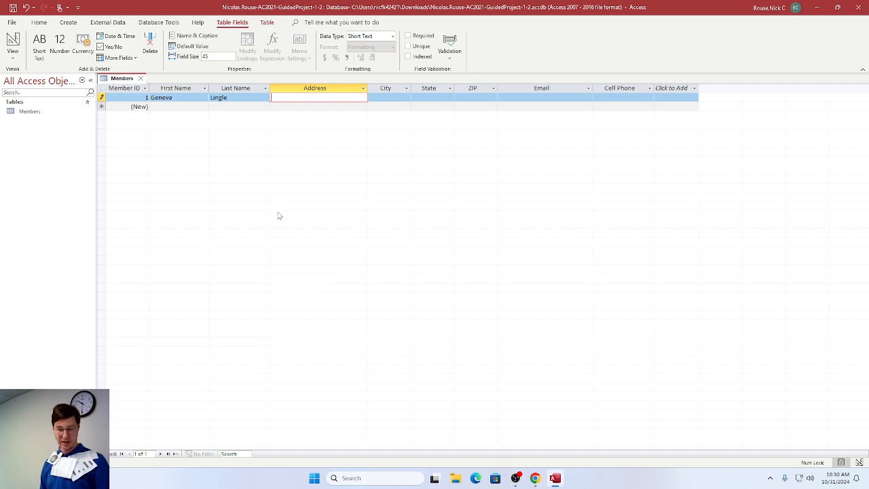
{"action": "key", "text": "shift+Tab"}
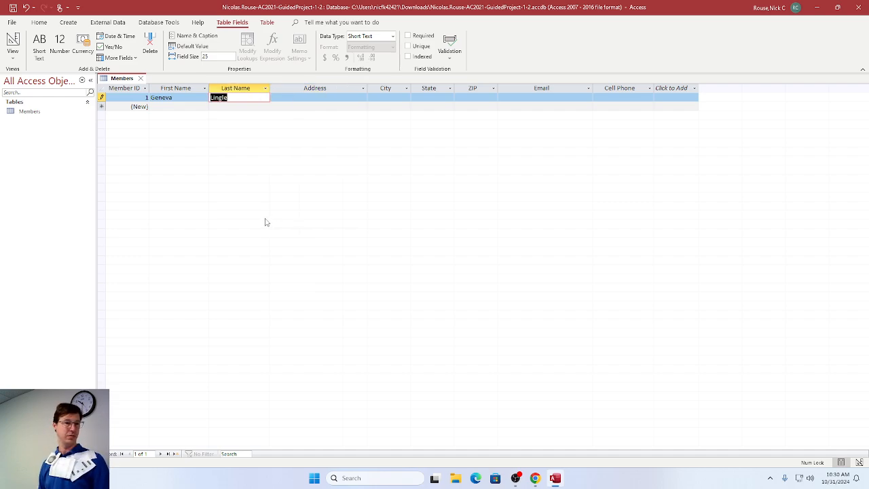
{"action": "key", "text": "Tab"}
{"action": "key", "text": "shift+Tab"}
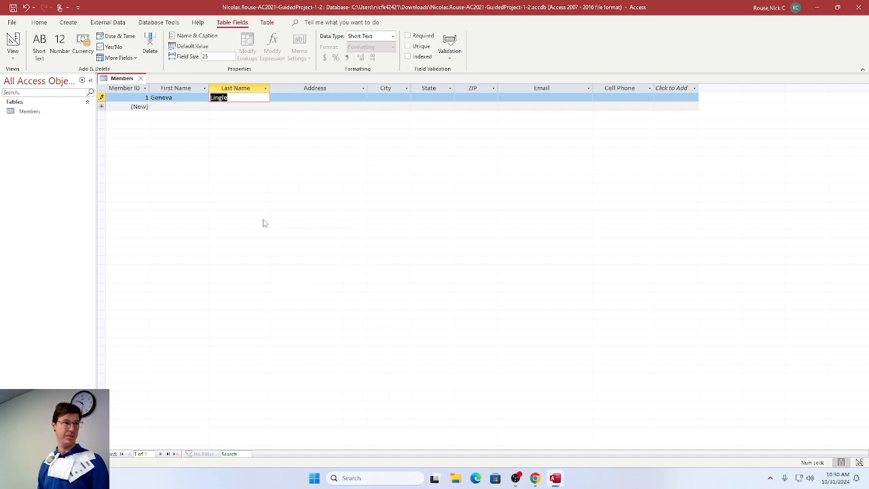
{"action": "key", "text": "Tab"}
{"action": "key", "text": "shift+Tab"}
{"action": "key", "text": "Tab"}
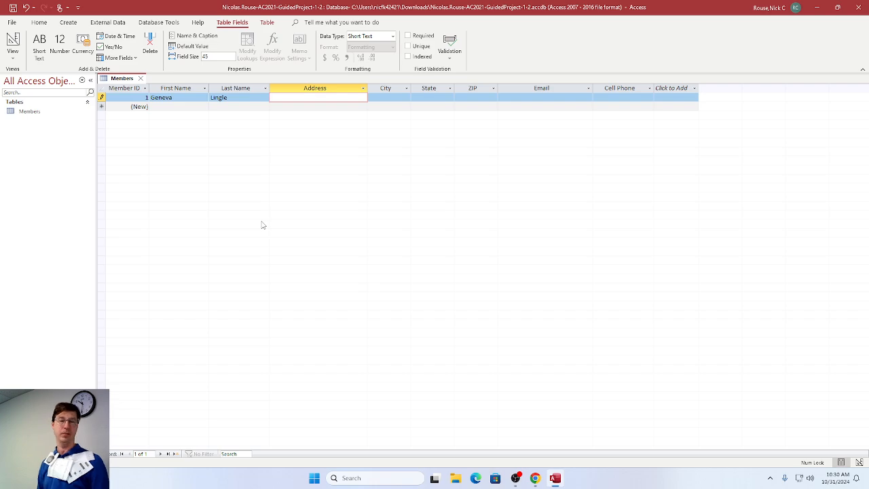
Copy the member's street address from step 4e in SIMnet into the record's Address field in Access.
{"action": "key", "text": "alt+Tab"}
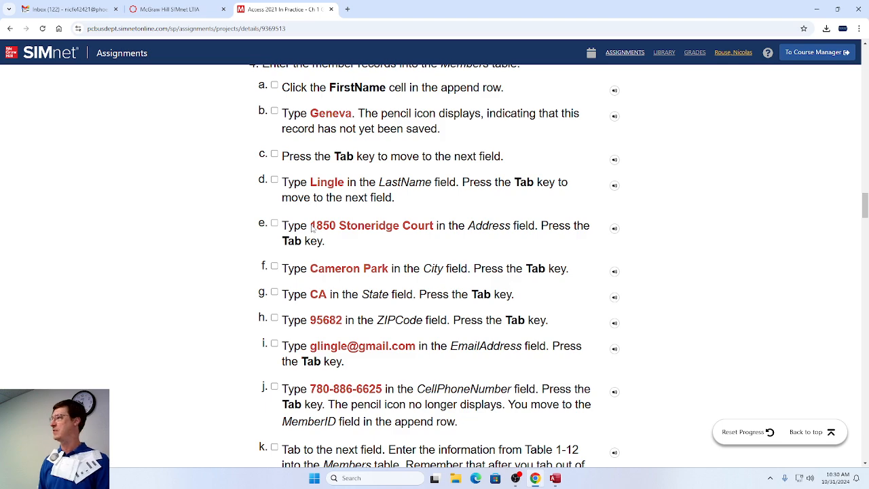
{"action": "left_click_drag", "start_coordinate": [311, 228], "coordinate": [434, 235]}
{"action": "key", "text": "ctrl+c"}
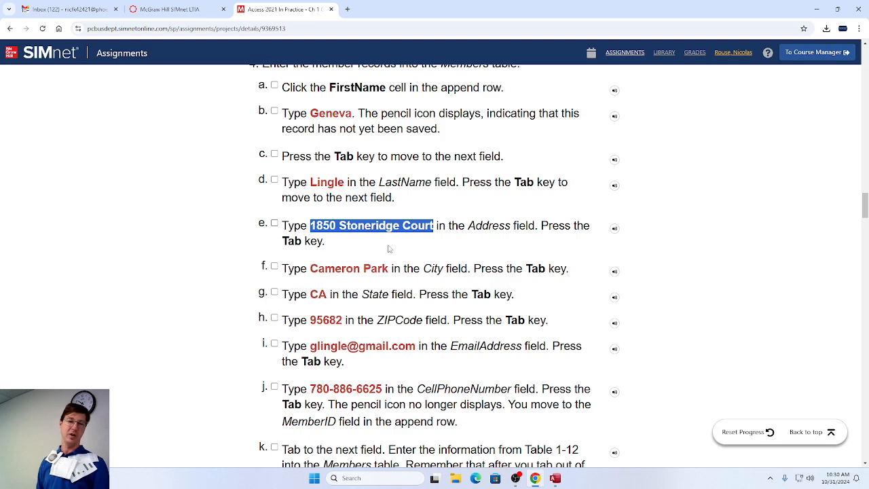
{"action": "key", "text": "alt+Tab"}
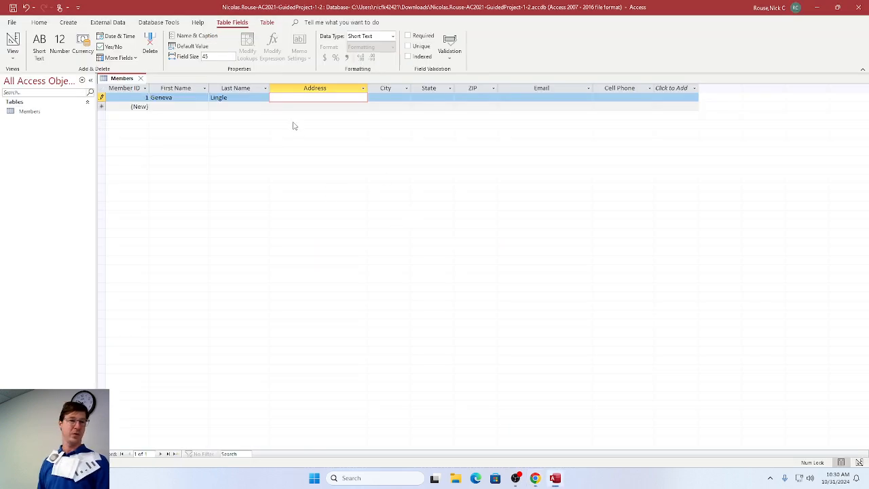
{"action": "key", "text": "ctrl+v"}
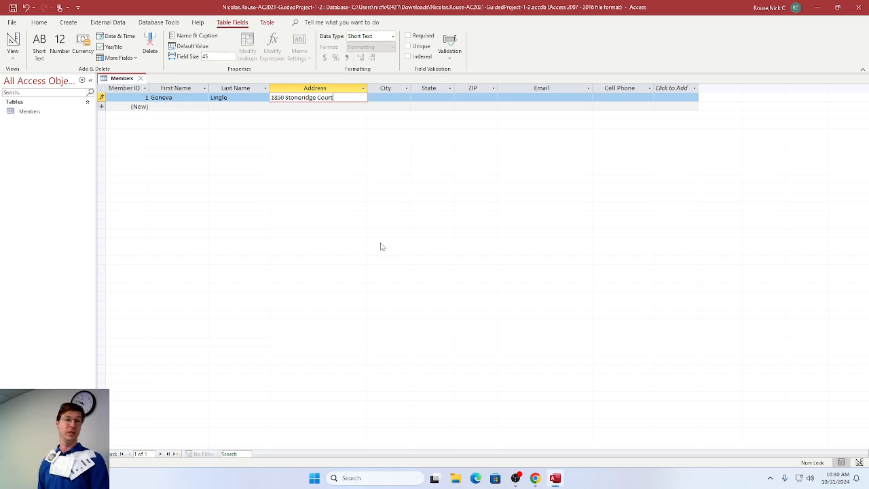
{"action": "key", "text": "Tab"}
Copy the member's city from step 4f in SIMnet into the record's City field in Access.
{"action": "key", "text": "alt+Tab"}
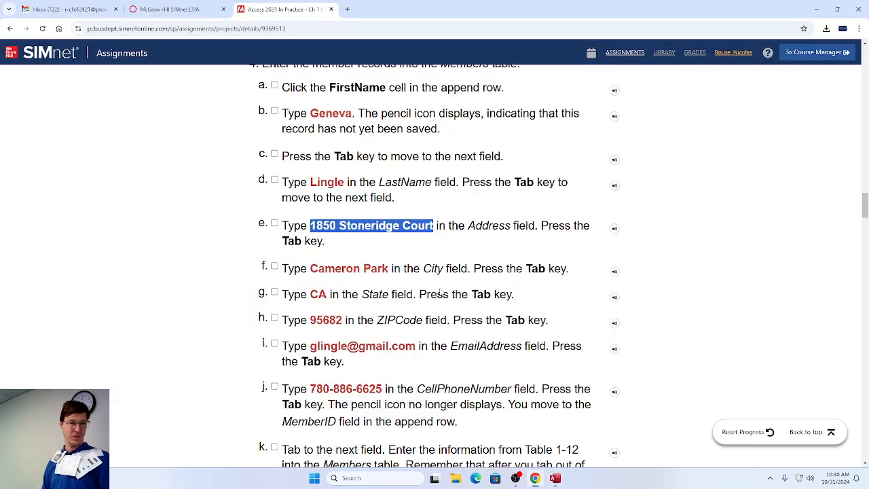
{"action": "left_click_drag", "start_coordinate": [314, 275], "coordinate": [389, 278]}
{"action": "key", "text": "ctrl+c"}
{"action": "key", "text": "alt+Tab"}
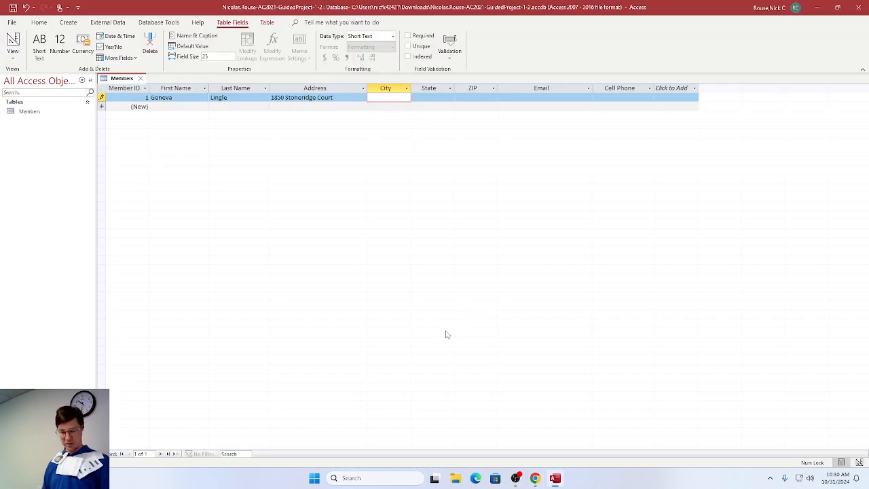
{"action": "key", "text": "ctrl+v"}
{"action": "key", "text": "Tab"}
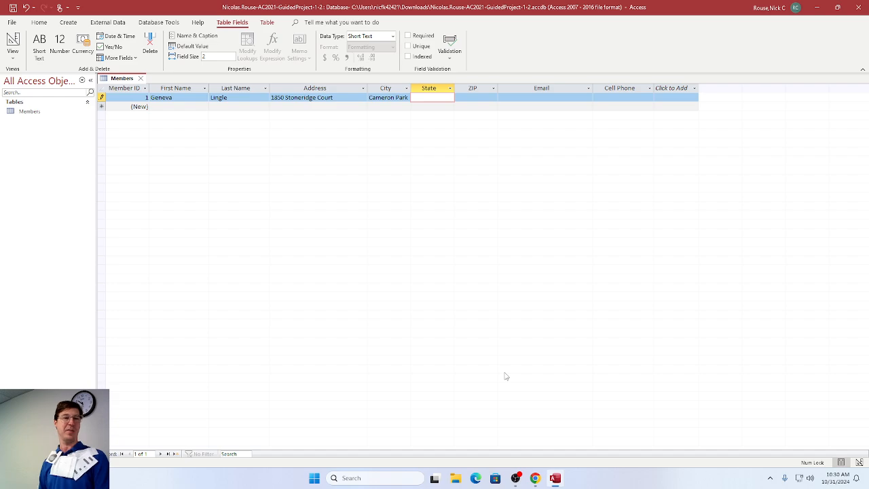
Check the member's state in step 4g in SIMnet and enter it in the record's State field in Access.
{"action": "key", "text": "alt+Tab"}
{"action": "key", "text": "alt+Tab"}
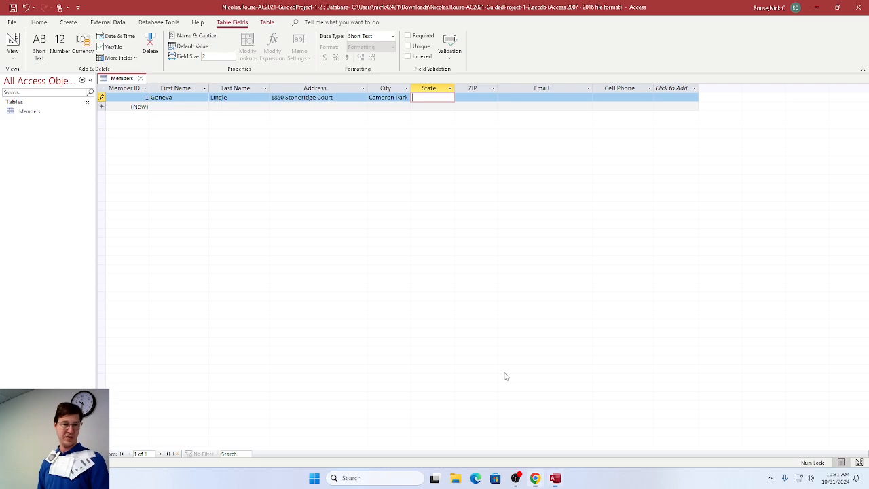
{"action": "type", "text": "CA"}
{"action": "key", "text": "Tab"}
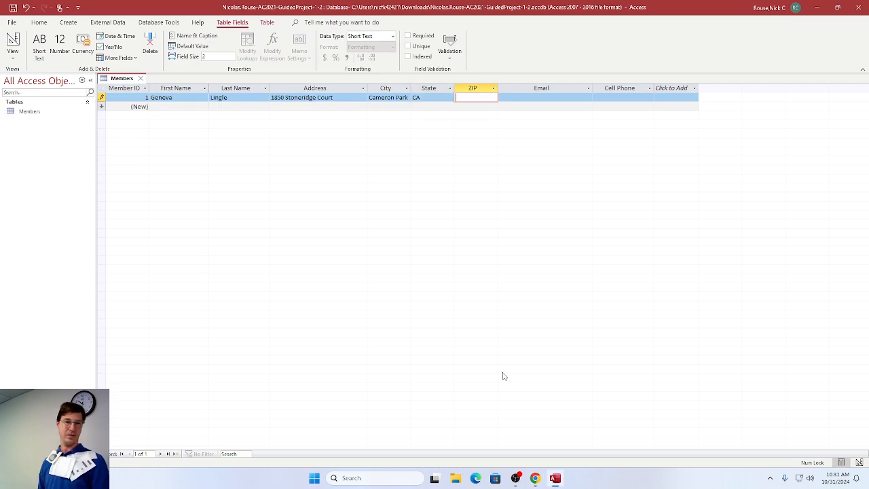
Check the member's ZIP code in step 4h in SIMnet and enter it in the record's ZIP field in Access.
{"action": "key", "text": "alt+Tab"}
{"action": "key", "text": "alt+Tab"}
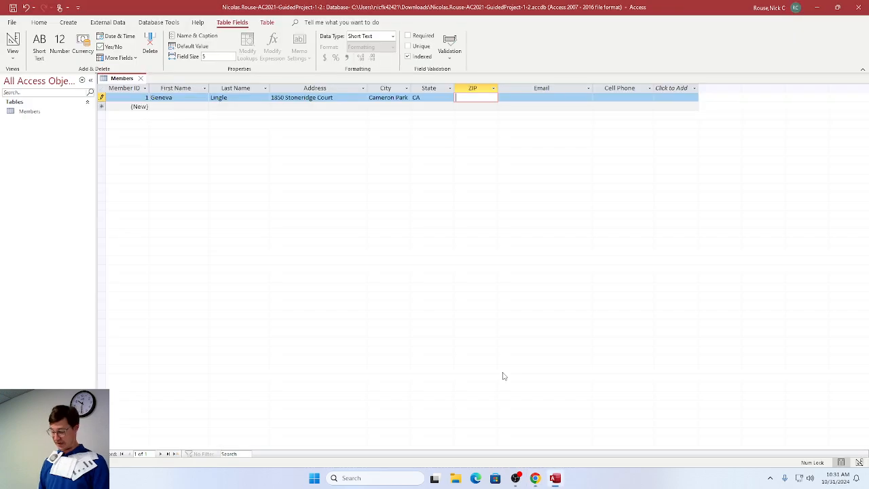
{"action": "type", "text": "95682"}
{"action": "key", "text": "Tab"}
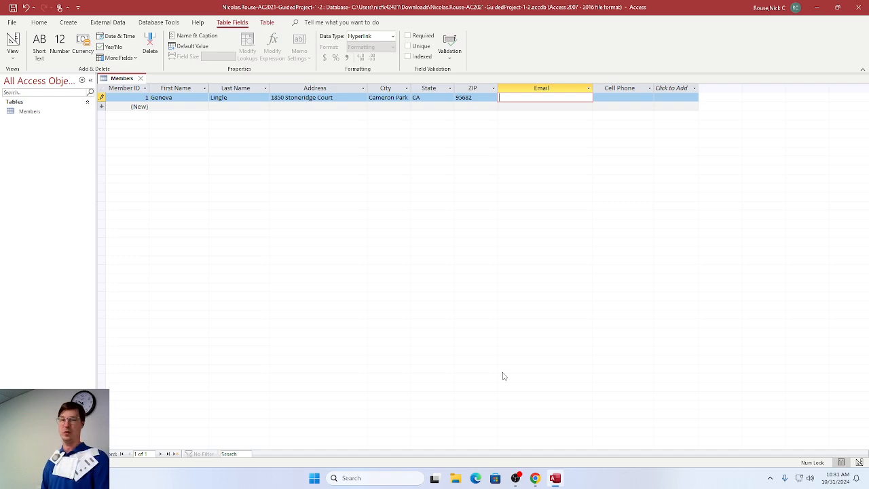
Copy the member's e-mail address from step 4i in SIMnet into the record's Email field in Access.
{"action": "key", "text": "alt+Tab"}
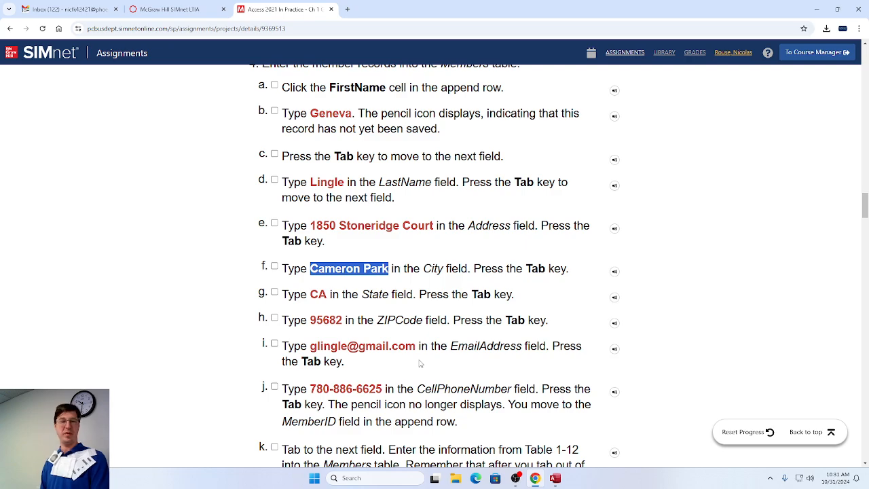
{"action": "scroll", "coordinate": [420, 364], "scroll_direction": "down", "scroll_amount": 1}
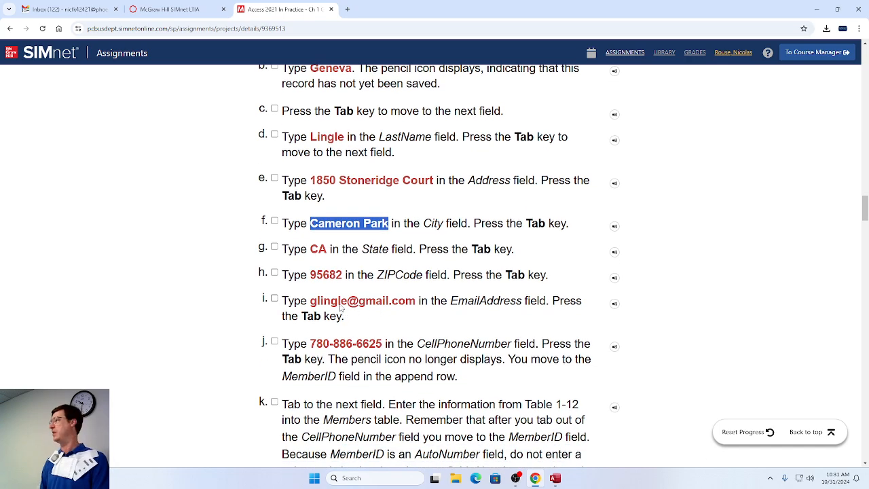
{"action": "left_click_drag", "start_coordinate": [311, 301], "coordinate": [414, 309]}
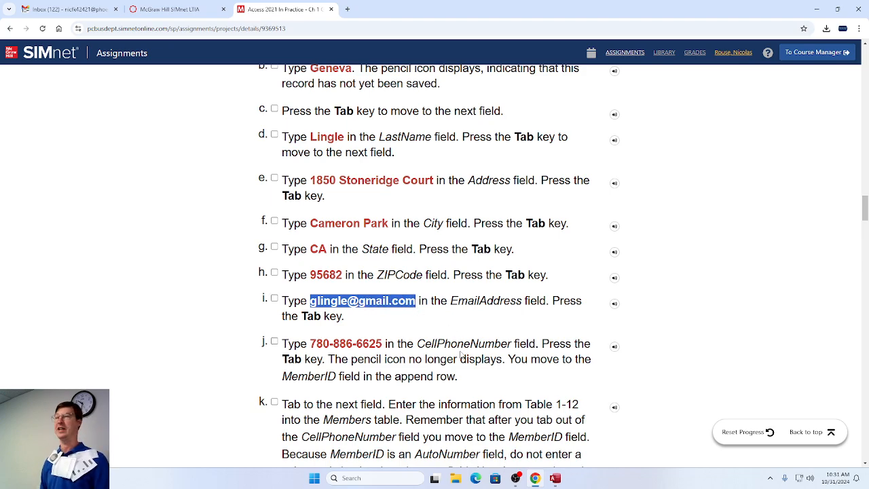
{"action": "key", "text": "alt+Tab"}
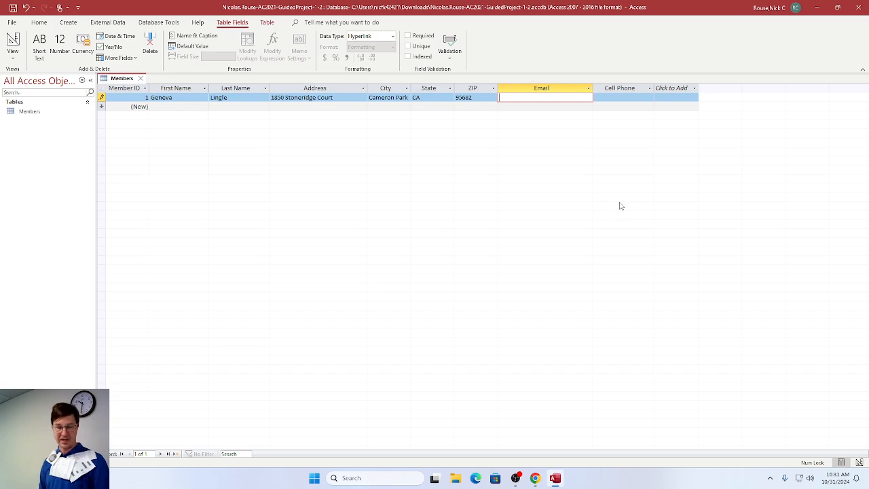
{"action": "key", "text": "ctrl+v"}
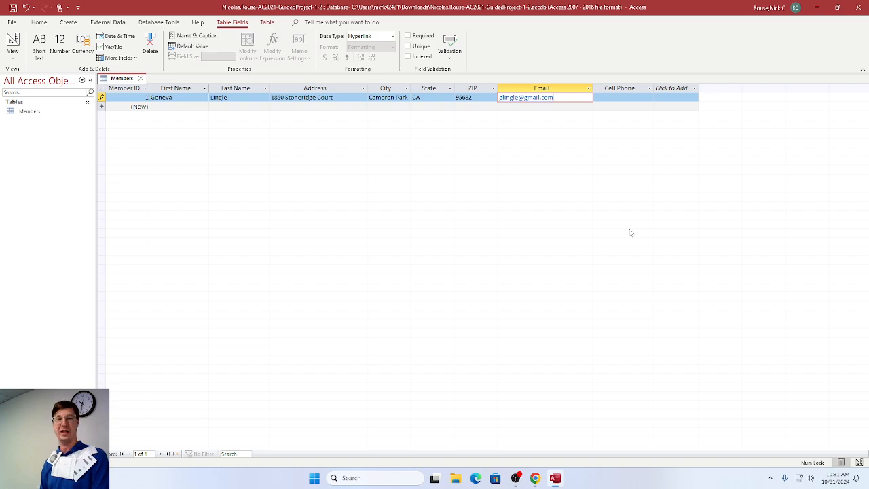
{"action": "key", "text": "Tab"}
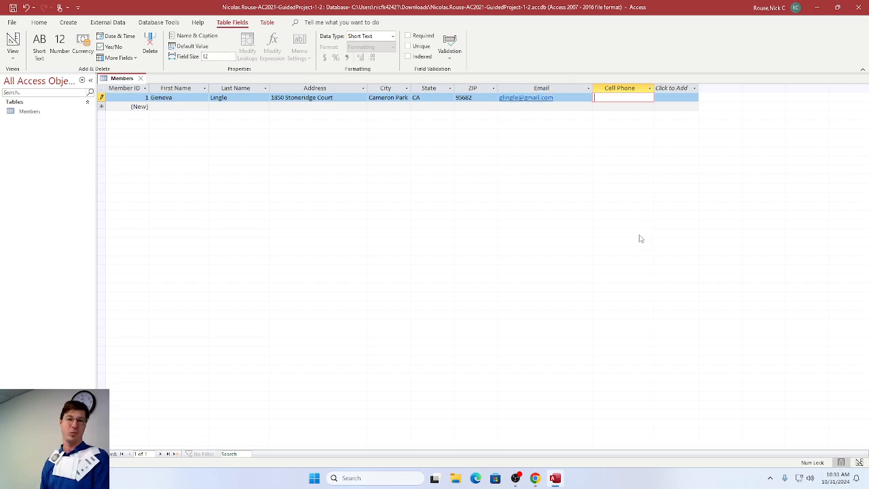
Copy the member's phone number from step 4j in SIMnet into the record's Cell Phone field in Access.
{"action": "key", "text": "alt+Tab"}
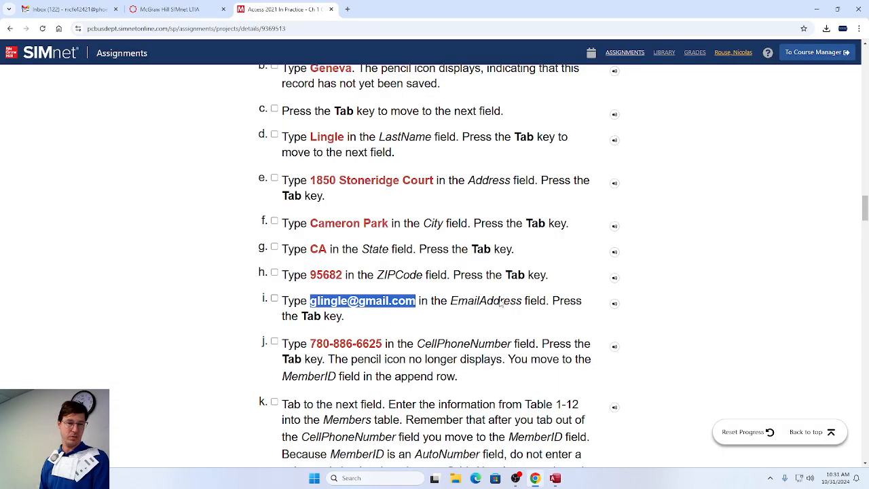
{"action": "left_click", "coordinate": [315, 349]}
{"action": "left_click_drag", "start_coordinate": [314, 349], "coordinate": [385, 346]}
{"action": "key", "text": "ctrl+c"}
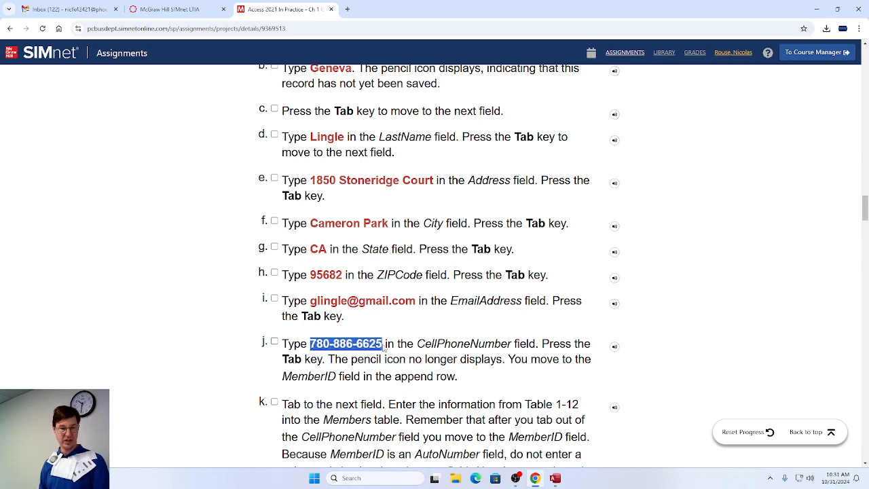
{"action": "key", "text": "alt+Tab"}
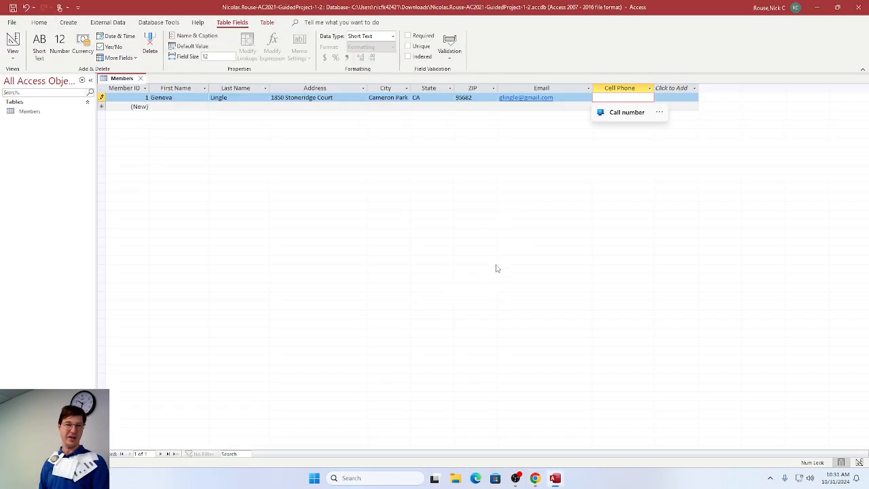
{"action": "left_click", "coordinate": [603, 97]}
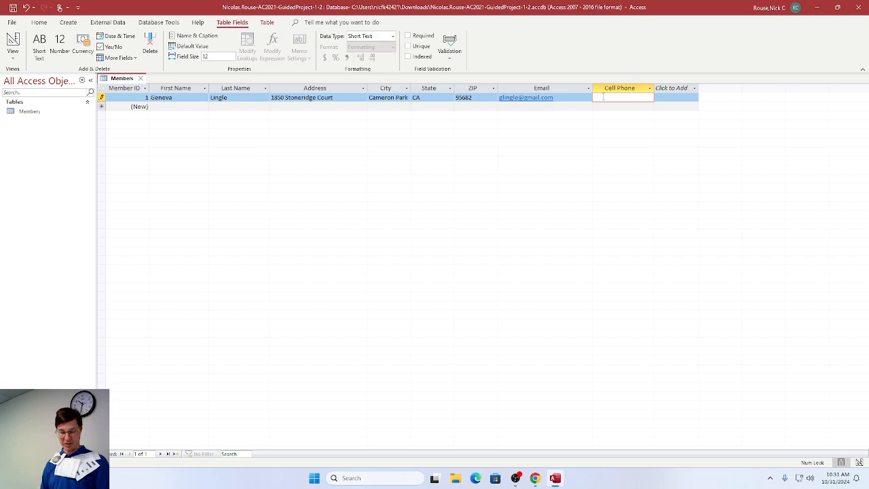
{"action": "key", "text": "ctrl+v"}
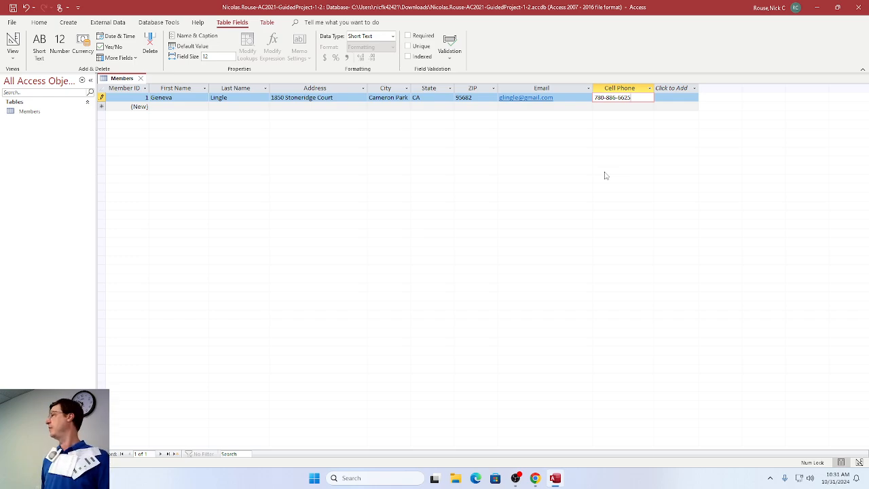
Read step 4k in SIMnet, save the first record in Access, and move to First Name in the append row.
{"action": "key", "text": "alt+Tab"}
{"action": "scroll", "coordinate": [525, 305], "scroll_direction": "down", "scroll_amount": 2}
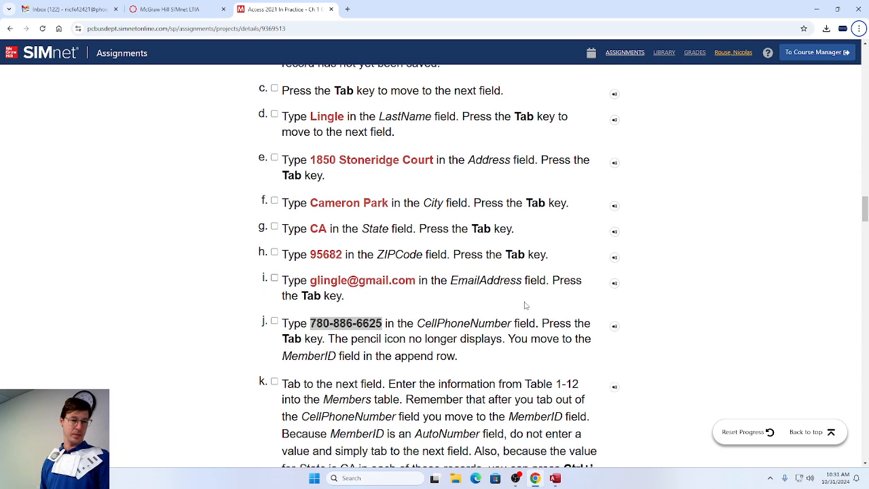
{"action": "scroll", "coordinate": [524, 305], "scroll_direction": "down", "scroll_amount": 3}
{"action": "scroll", "coordinate": [431, 256], "scroll_direction": "down", "scroll_amount": 1}
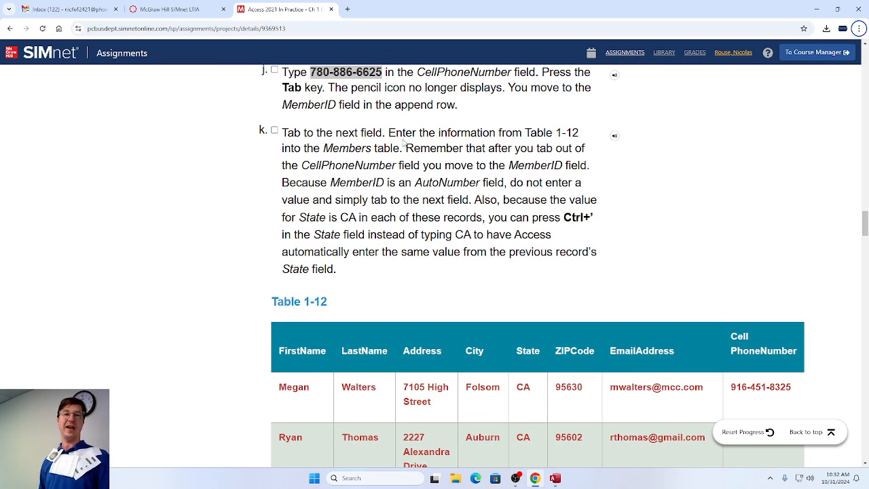
{"action": "key", "text": "alt+Tab"}
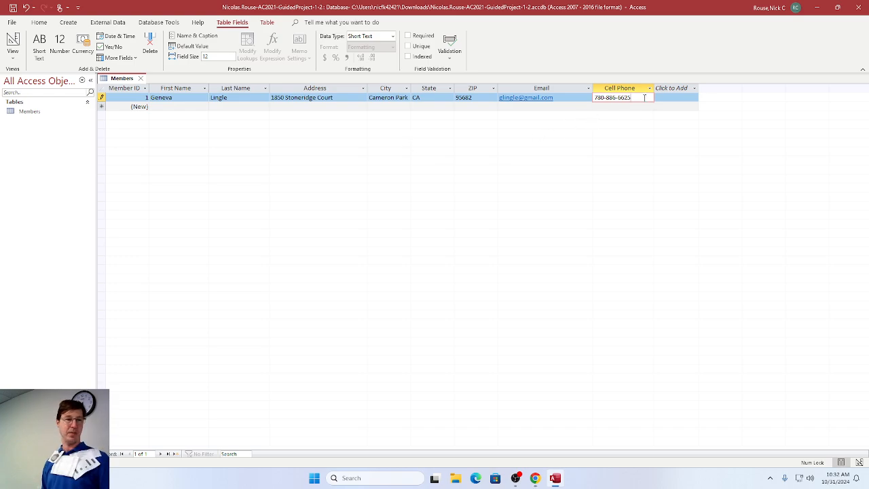
{"action": "key", "text": "Tab"}
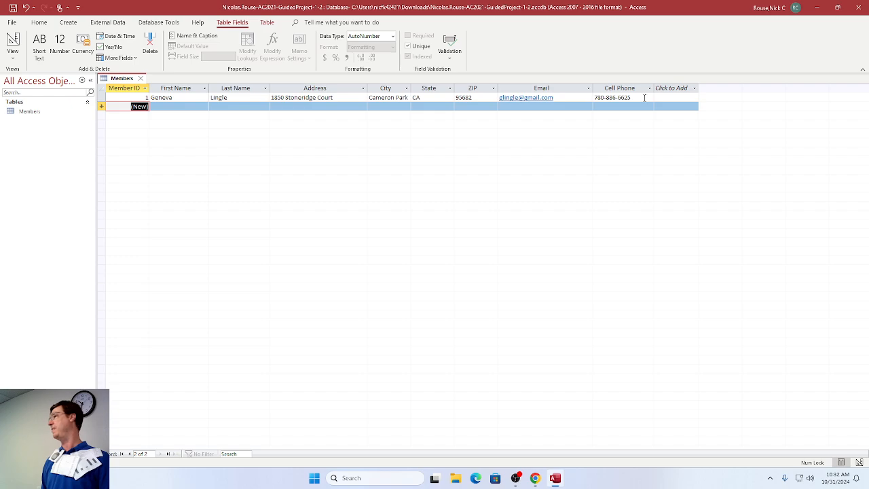
{"action": "key", "text": "Tab"}
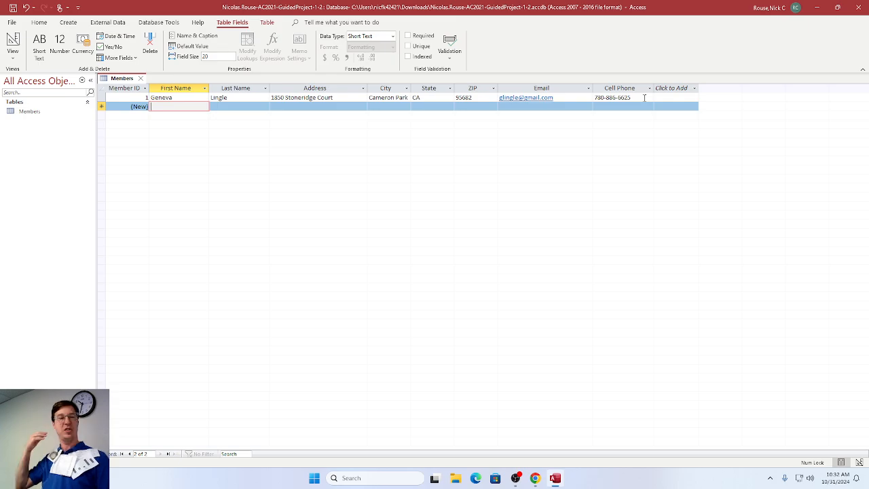
Look up the first member in Table 1-12 in SIMnet and enter their first and last names in the new Access record.
{"action": "key", "text": "alt+Tab"}
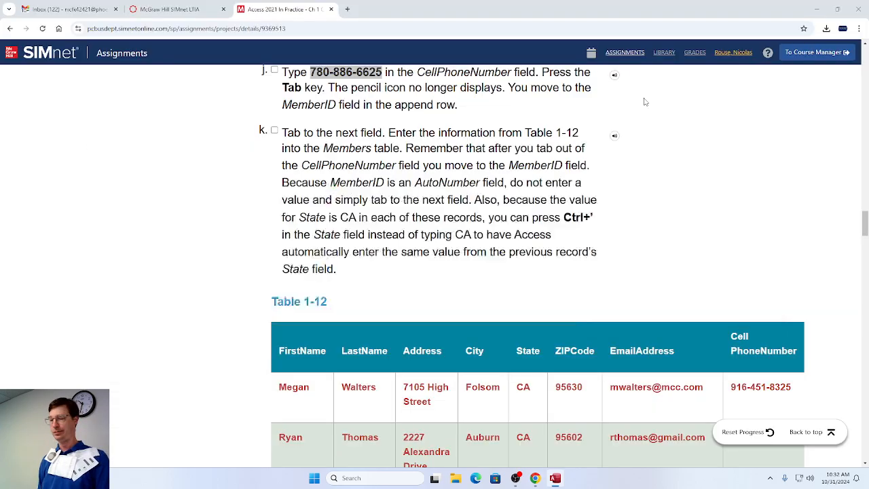
{"action": "scroll", "coordinate": [571, 269], "scroll_direction": "down", "scroll_amount": 5}
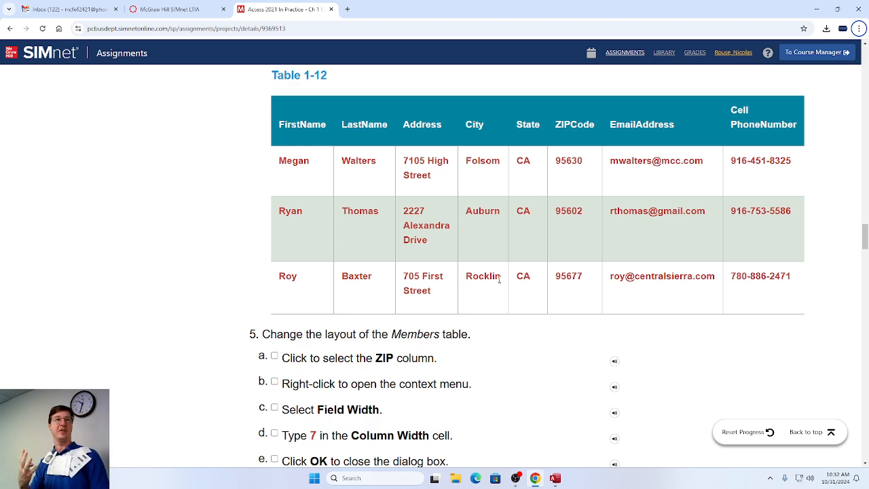
{"action": "key", "text": "alt+Tab"}
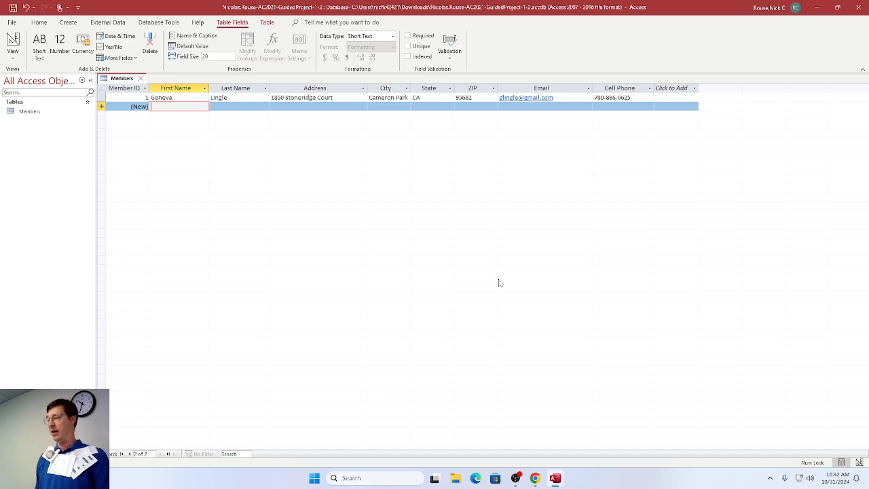
{"action": "key", "text": "alt+Tab"}
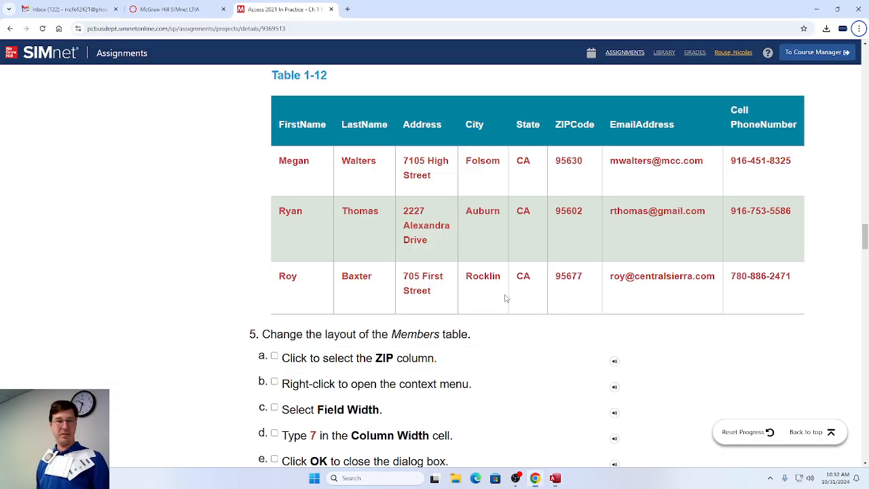
{"action": "key", "text": "alt+Tab"}
{"action": "type", "text": "Megan"}
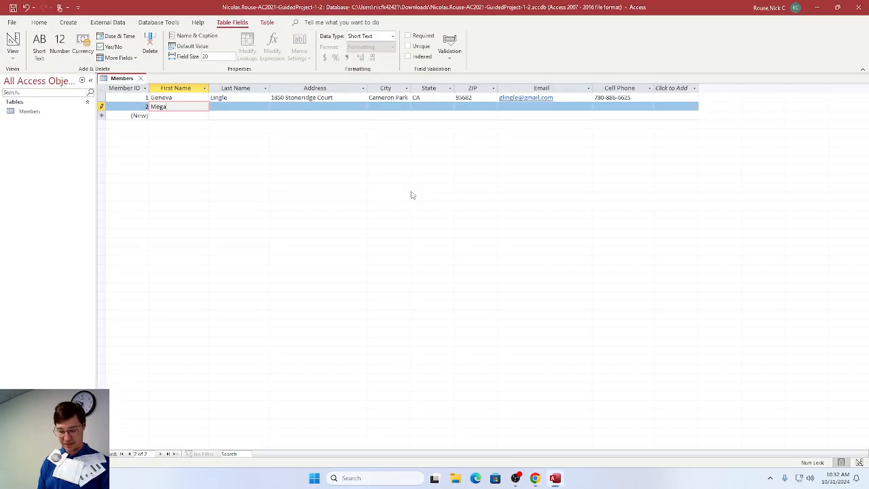
{"action": "key", "text": "Tab"}
{"action": "type", "text": "Walters"}
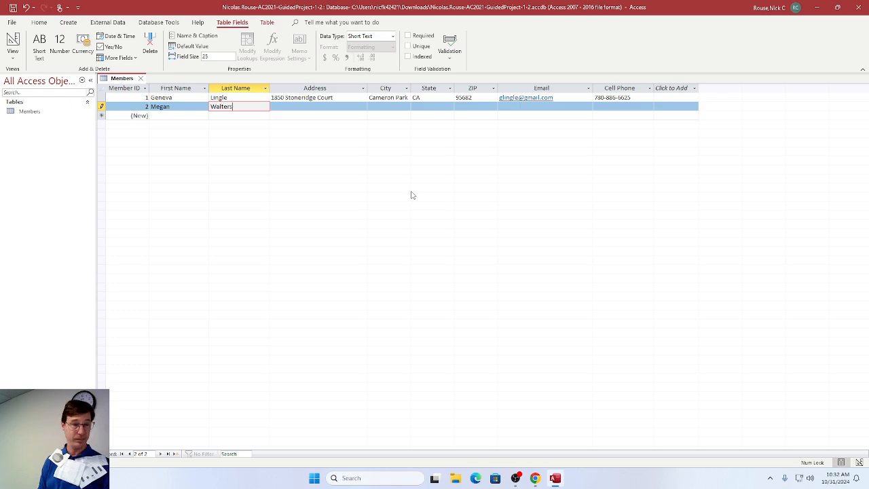
{"action": "key", "text": "Tab"}
Copy the street address from the first row of Table 1-12 in SIMnet into the second record's Address field in Access.
{"action": "key", "text": "alt+Tab"}
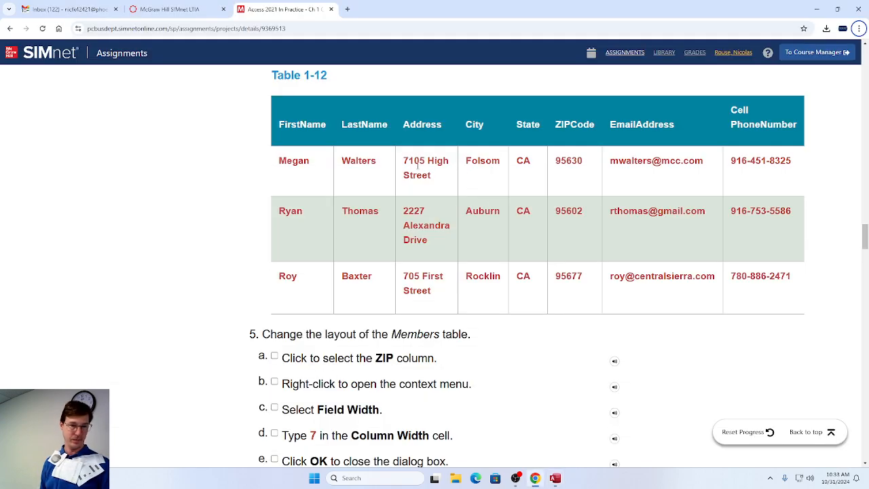
{"action": "left_click_drag", "start_coordinate": [404, 159], "coordinate": [429, 173]}
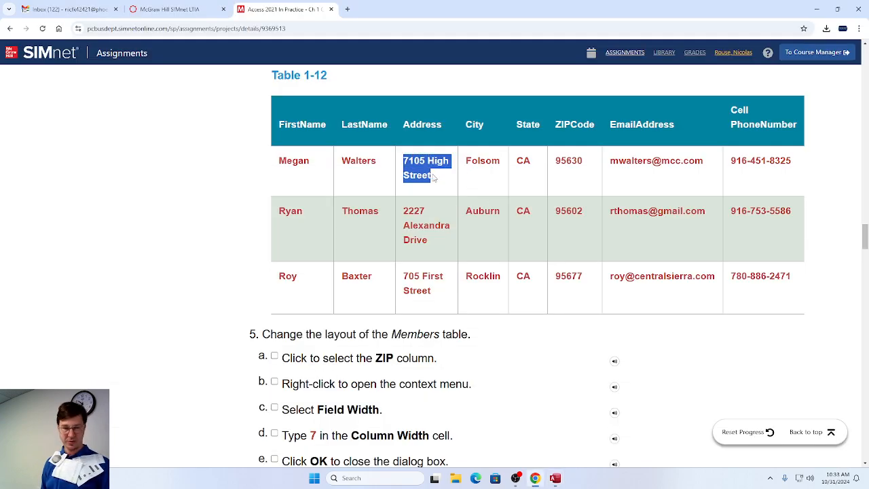
{"action": "key", "text": "ctrl+c"}
{"action": "key", "text": "alt+Tab"}
{"action": "key", "text": "ctrl+v"}
{"action": "key", "text": "Tab"}
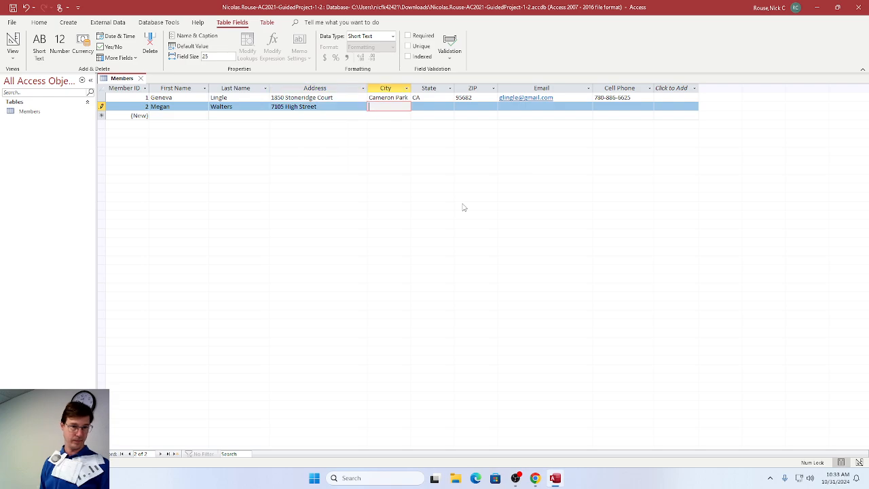
Check the second member's city and state in Table 1-12 in SIMnet and enter them in the City and State fields in Access.
{"action": "key", "text": "alt+Tab"}
{"action": "key", "text": "alt+Tab"}
{"action": "type", "text": "Fols"}
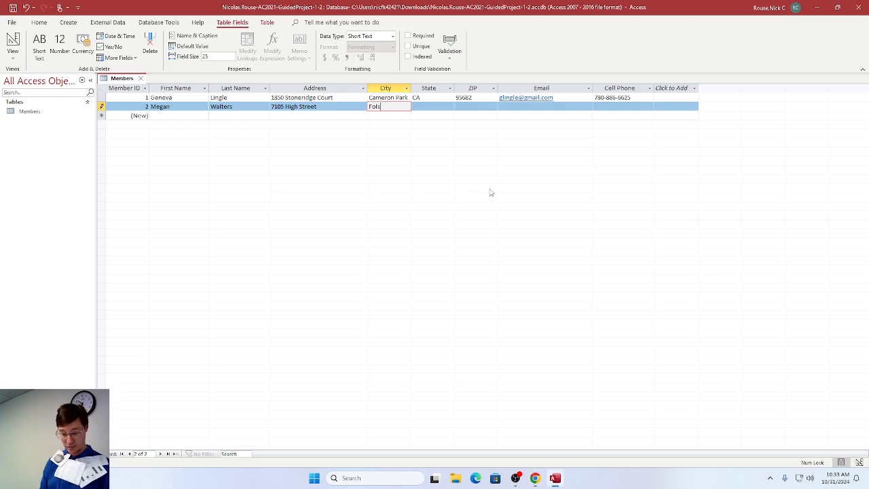
{"action": "type", "text": "om"}
{"action": "key", "text": "Tab"}
{"action": "type", "text": "CA"}
{"action": "key", "text": "Tab"}
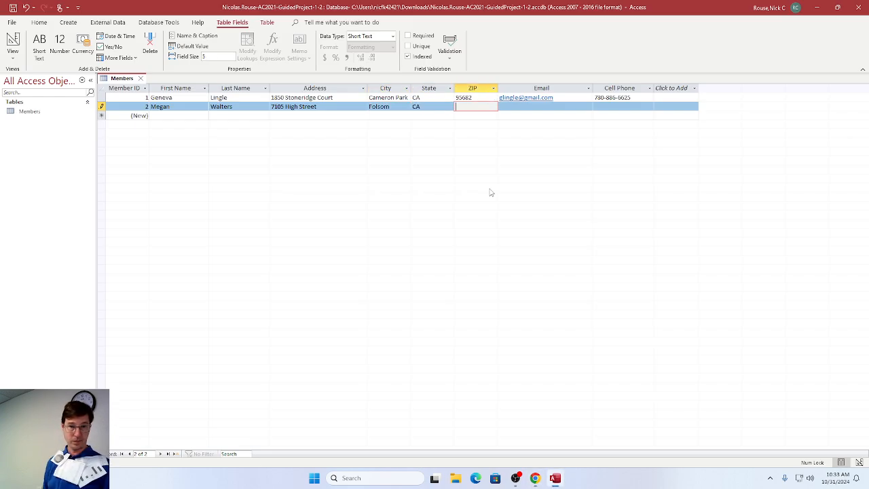
Check the second member's ZIP code in Table 1-12 in SIMnet and enter it in the ZIP field in Access.
{"action": "key", "text": "alt+Tab"}
{"action": "key", "text": "alt+Tab"}
{"action": "type", "text": "95630"}
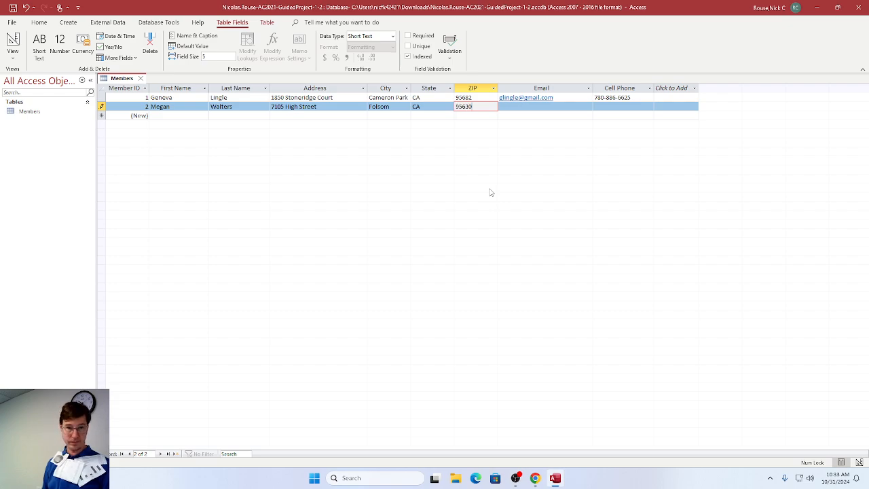
{"action": "key", "text": "Tab"}
Copy the e-mail address from the first row of Table 1-12 in SIMnet into the second record's Email field in Access.
{"action": "key", "text": "alt+Tab"}
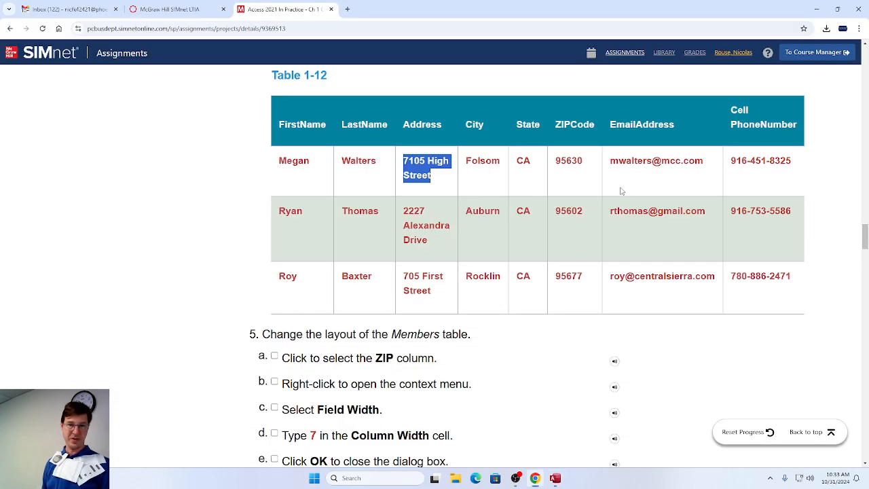
{"action": "left_click_drag", "start_coordinate": [611, 161], "coordinate": [704, 169]}
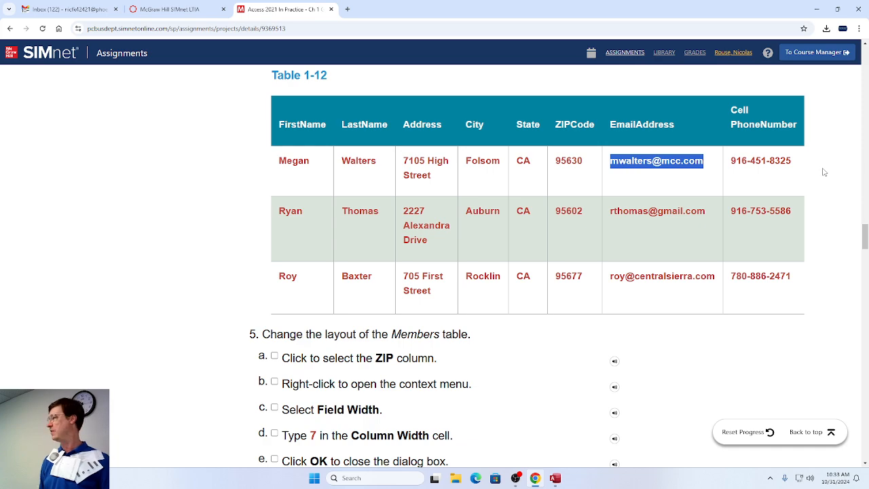
{"action": "key", "text": "alt+Tab"}
{"action": "key", "text": "ctrl+v"}
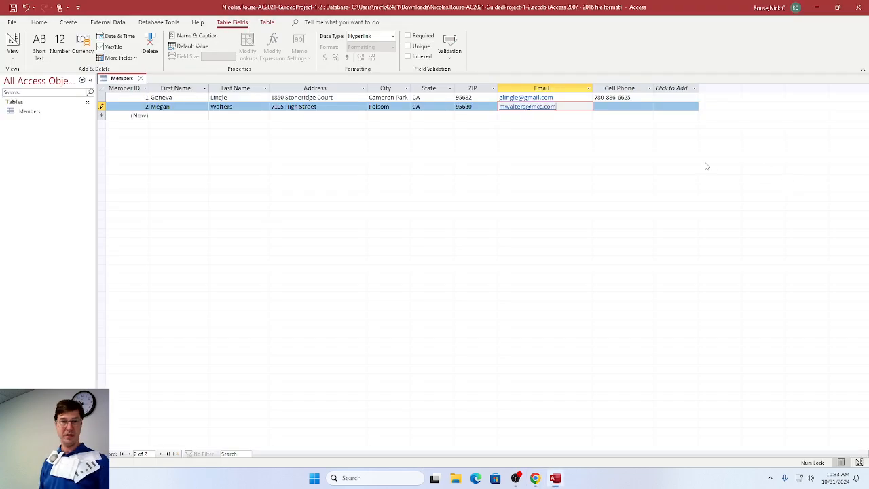
{"action": "key", "text": "Tab"}
Copy the cell phone number from the first row of Table 1-12 in SIMnet into the second record's Cell Phone field in Access.
{"action": "key", "text": "alt+Tab"}
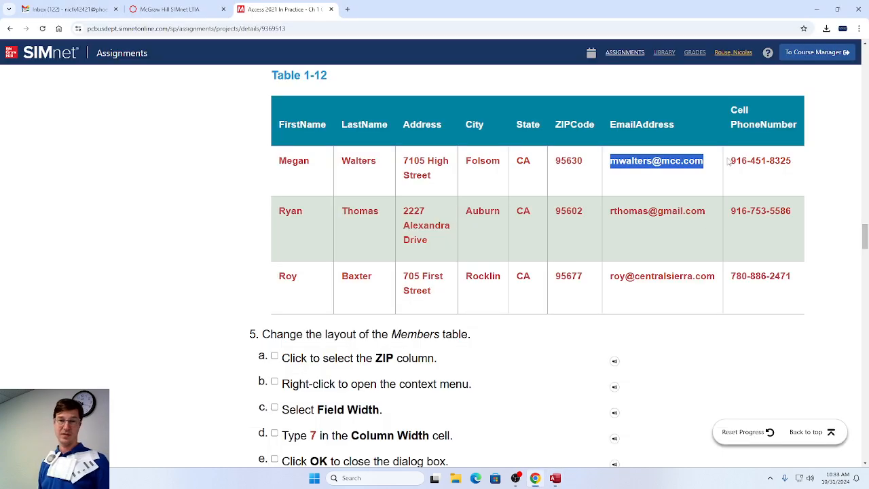
{"action": "left_click_drag", "start_coordinate": [729, 161], "coordinate": [793, 161]}
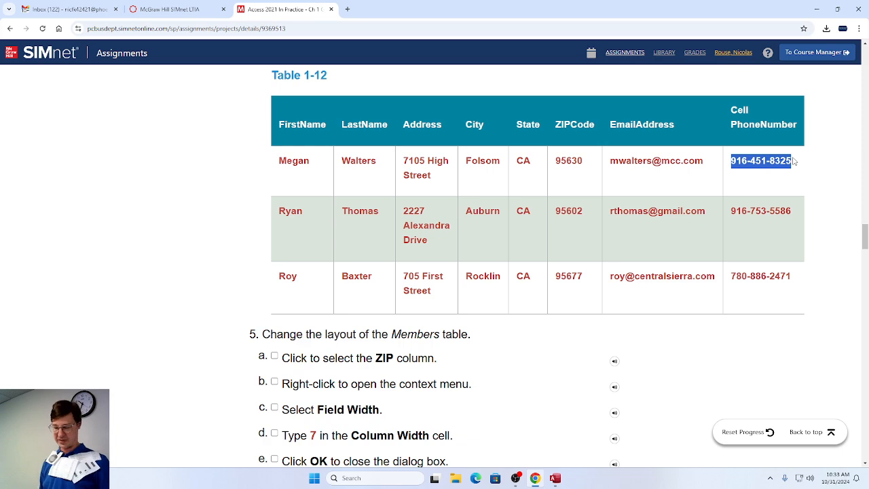
{"action": "key", "text": "ctrl+c"}
{"action": "key", "text": "alt+Tab"}
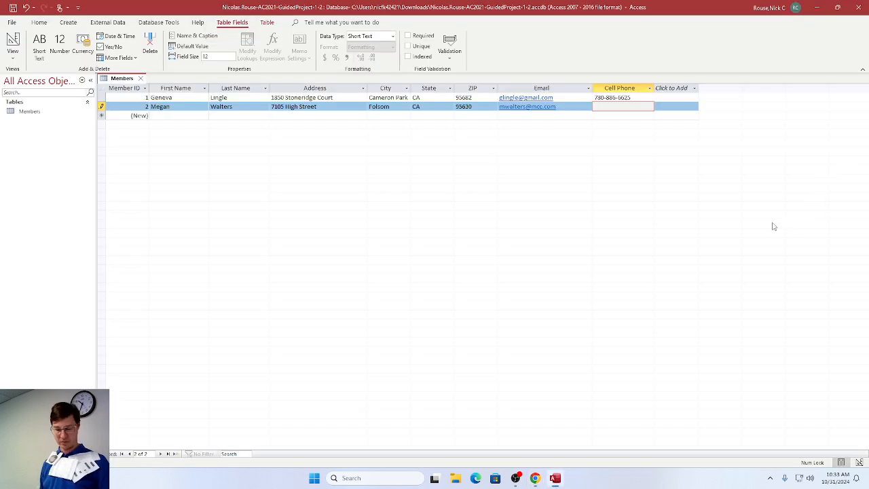
{"action": "key", "text": "ctrl+v"}
{"action": "key", "text": "Tab"}
{"action": "key", "text": "Tab"}
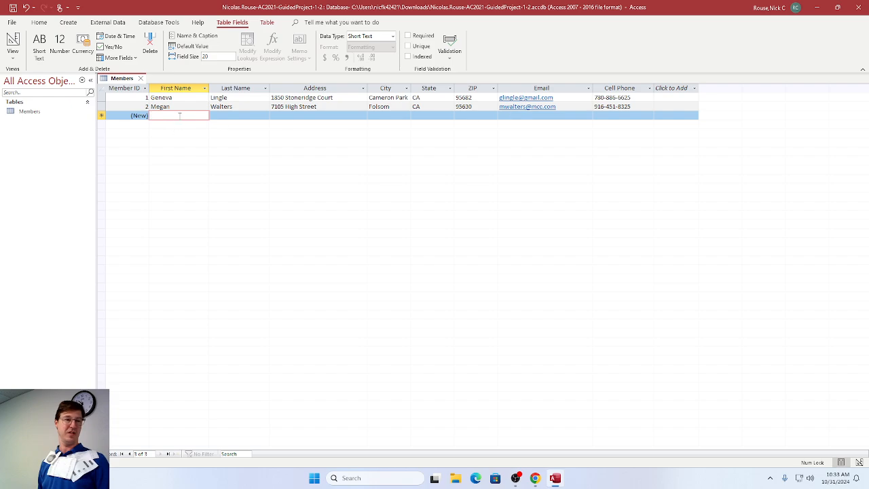
Check the name in the second row of Table 1-12 in SIMnet and enter the third member's first and last name in Access.
{"action": "key", "text": "alt+Tab"}
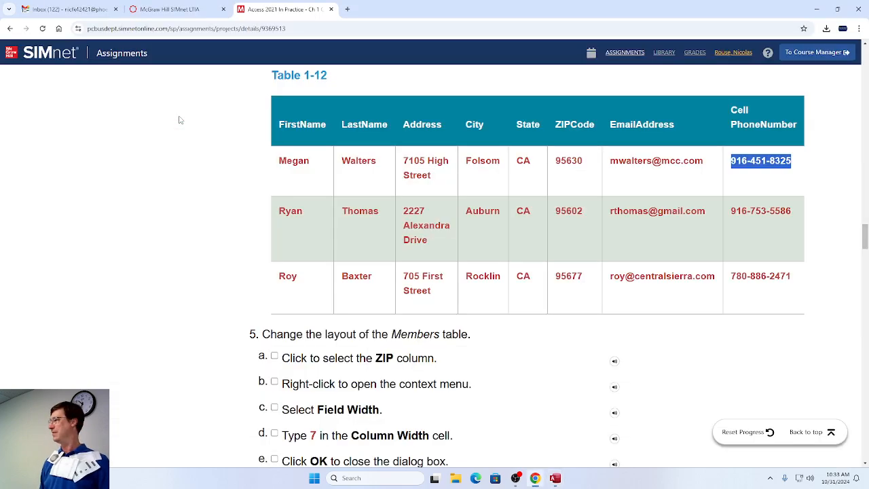
{"action": "key", "text": "alt+Tab"}
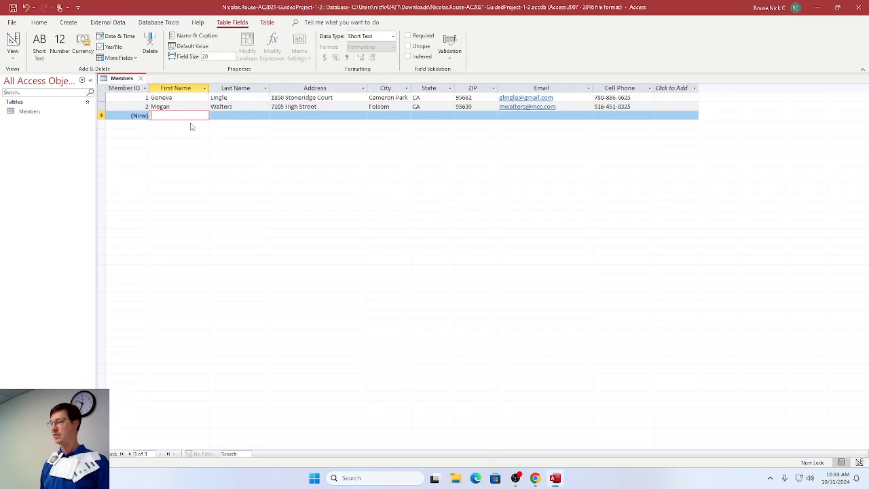
{"action": "type", "text": "Ryan"}
{"action": "key", "text": "Tab"}
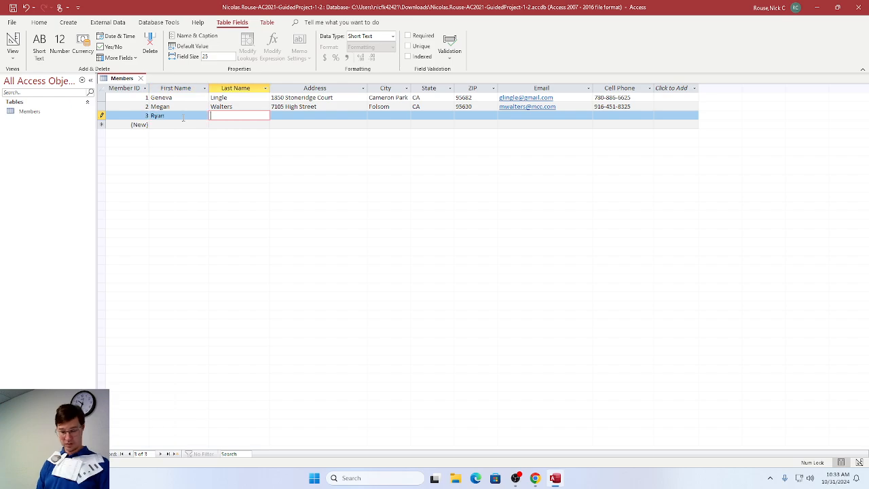
{"action": "type", "text": "Thomas"}
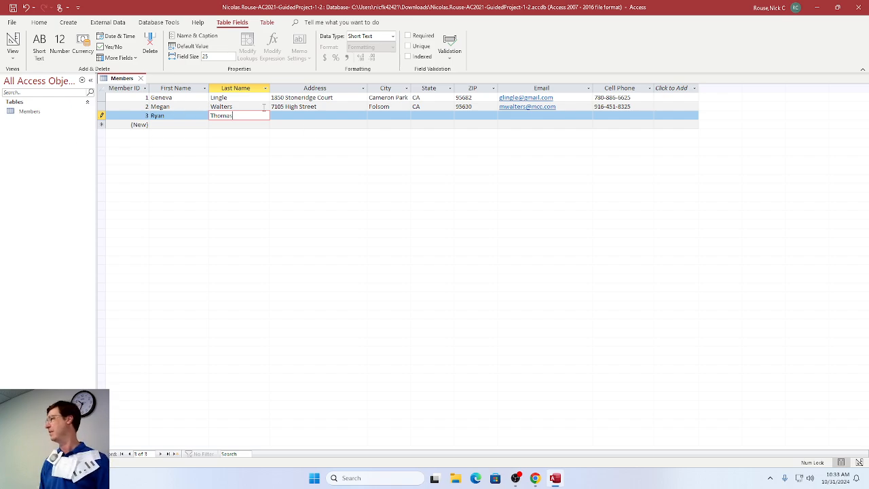
{"action": "key", "text": "Tab"}
Copy the street address from the second row of Table 1-12 in SIMnet into the third record's Address field in Access.
{"action": "key", "text": "alt+Tab"}
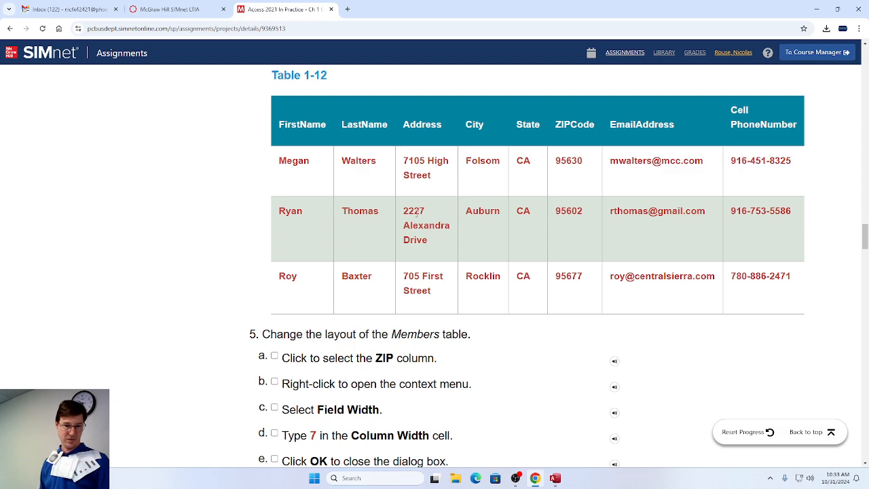
{"action": "left_click_drag", "start_coordinate": [404, 211], "coordinate": [430, 243]}
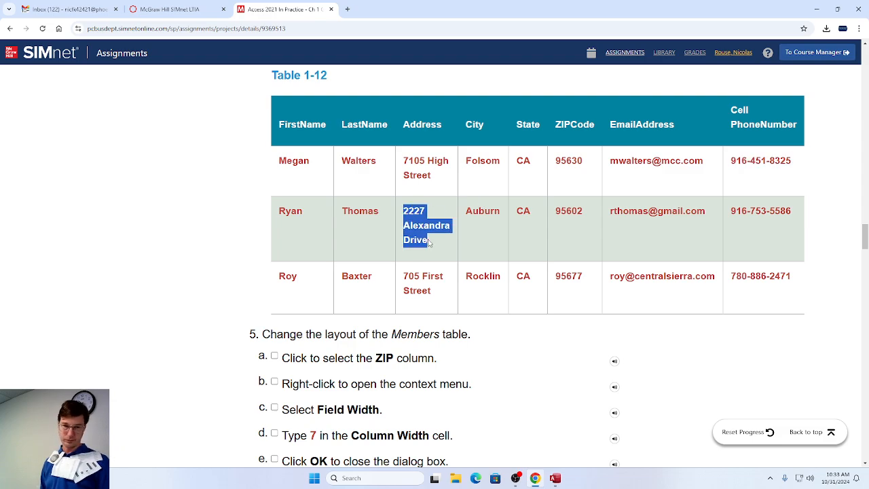
{"action": "key", "text": "ctrl+c"}
{"action": "key", "text": "alt+Tab"}
{"action": "key", "text": "ctrl+v"}
{"action": "key", "text": "Tab"}
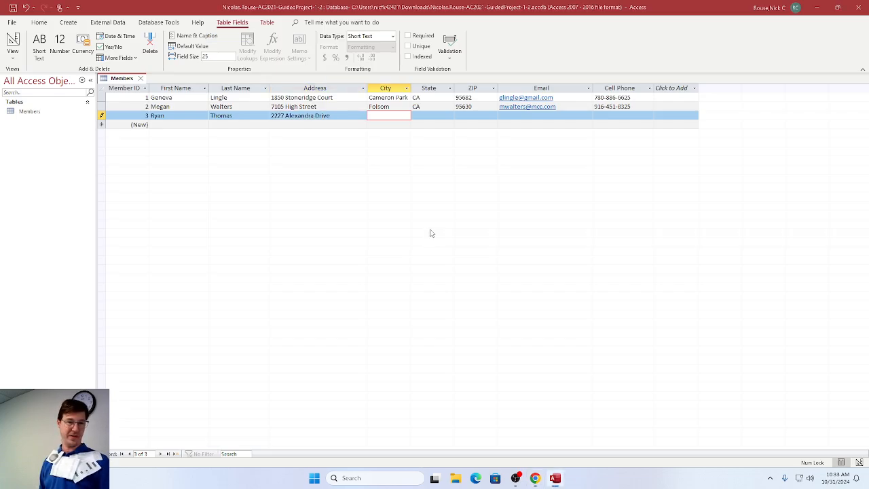
Check the third member's city and state in Table 1-12 in SIMnet and enter them in the City and State fields in Access.
{"action": "key", "text": "alt+Tab"}
{"action": "key", "text": "alt+Tab"}
{"action": "type", "text": "Auburn"}
{"action": "key", "text": "Tab"}
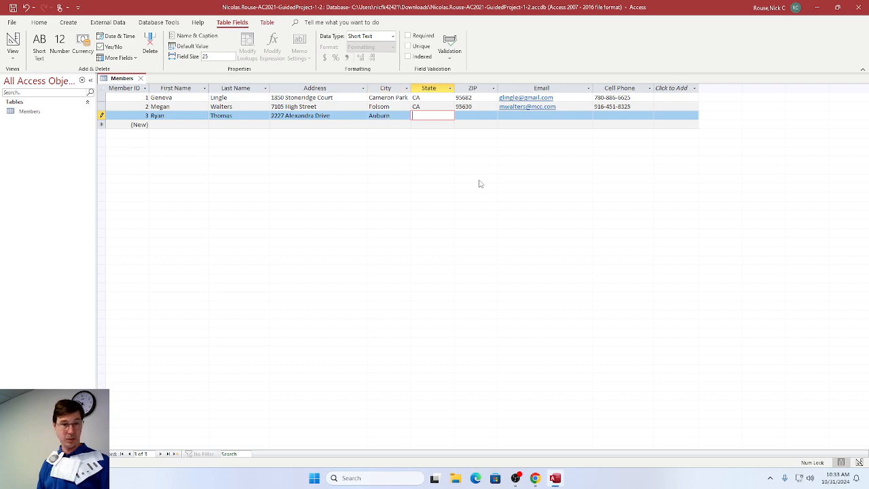
{"action": "type", "text": "CA"}
{"action": "key", "text": "Tab"}
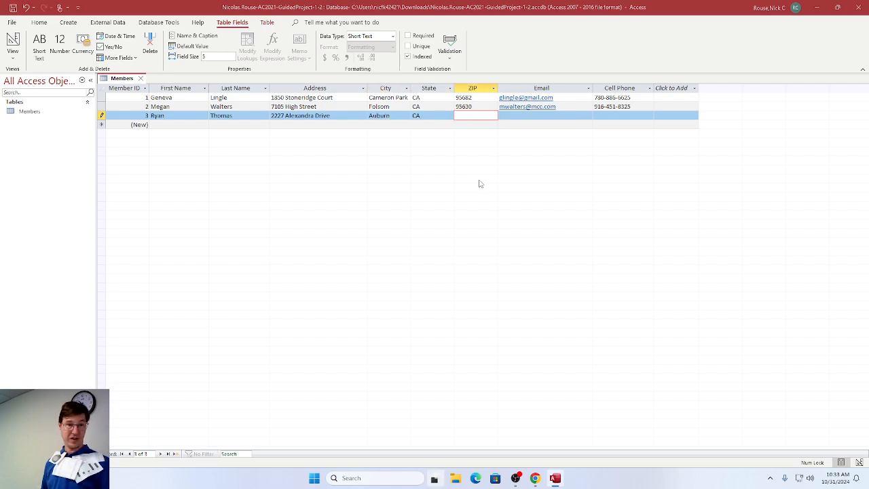
Check the third member's ZIP code in Table 1-12 in SIMnet and enter it in the ZIP field in Access.
{"action": "key", "text": "alt+Tab"}
{"action": "key", "text": "alt+Tab"}
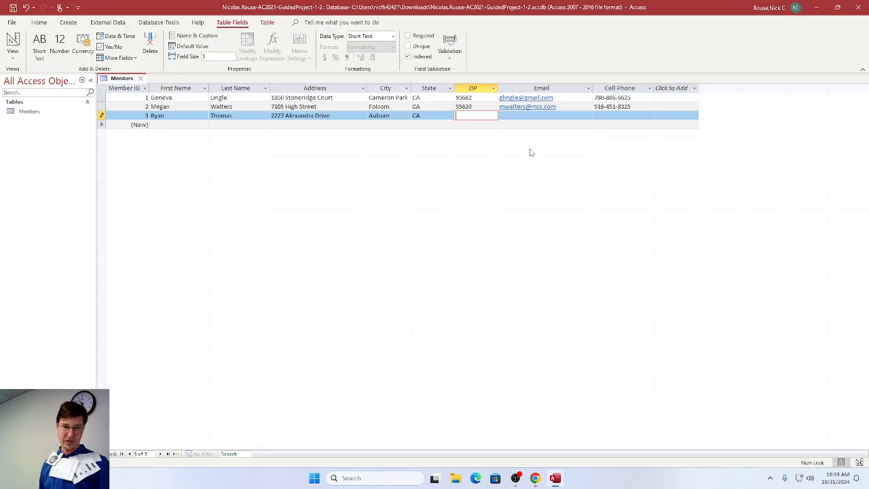
{"action": "type", "text": "95602"}
{"action": "key", "text": "Tab"}
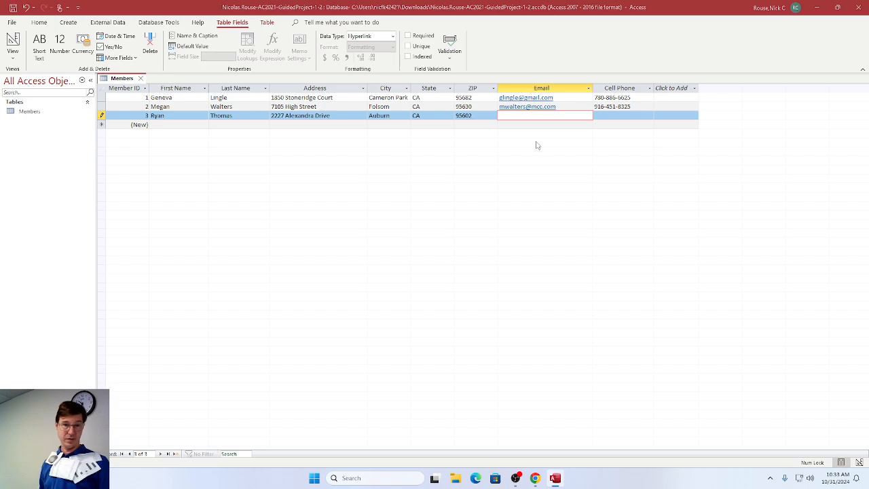
Copy the e-mail address from the second row of Table 1-12 in SIMnet into the third record's Email field in Access.
{"action": "key", "text": "alt+Tab"}
{"action": "left_click_drag", "start_coordinate": [611, 212], "coordinate": [706, 211]}
{"action": "key", "text": "ctrl+c"}
{"action": "key", "text": "alt+Tab"}
{"action": "key", "text": "ctrl+v"}
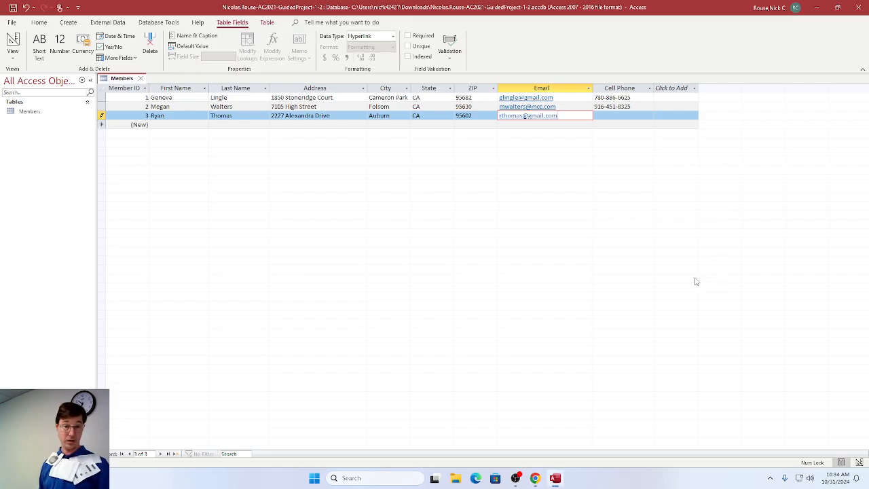
{"action": "key", "text": "Tab"}
Copy the cell phone number from the second row of Table 1-12 in SIMnet into the third record's Cell Phone field in Access.
{"action": "key", "text": "alt+Tab"}
{"action": "left_click_drag", "start_coordinate": [730, 211], "coordinate": [793, 216]}
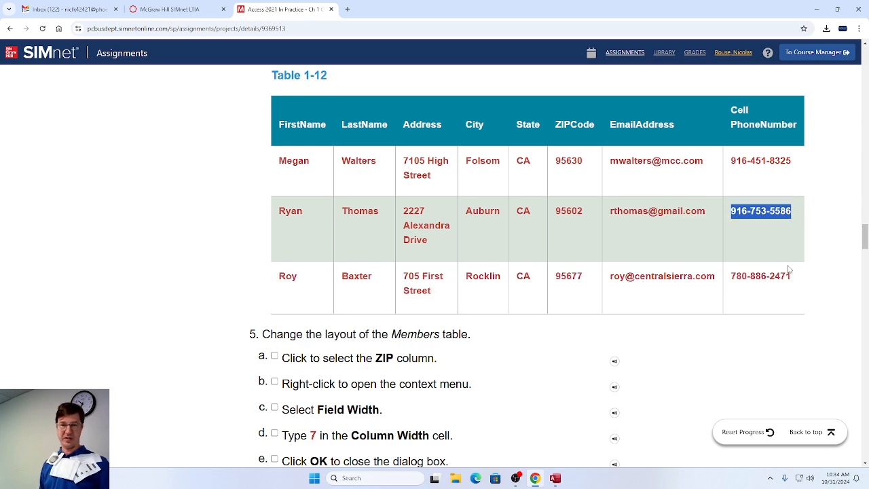
{"action": "key", "text": "ctrl+c"}
{"action": "key", "text": "alt+Tab"}
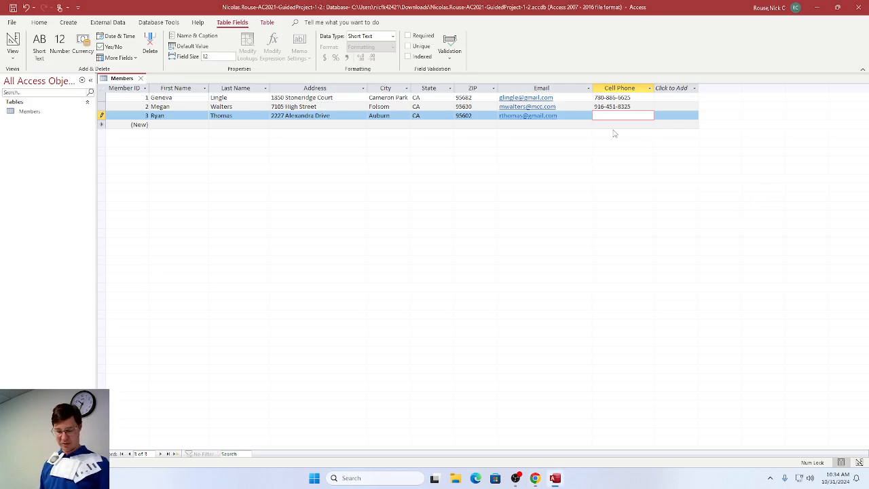
{"action": "key", "text": "ctrl+v"}
{"action": "key", "text": "Tab"}
{"action": "key", "text": "Tab"}
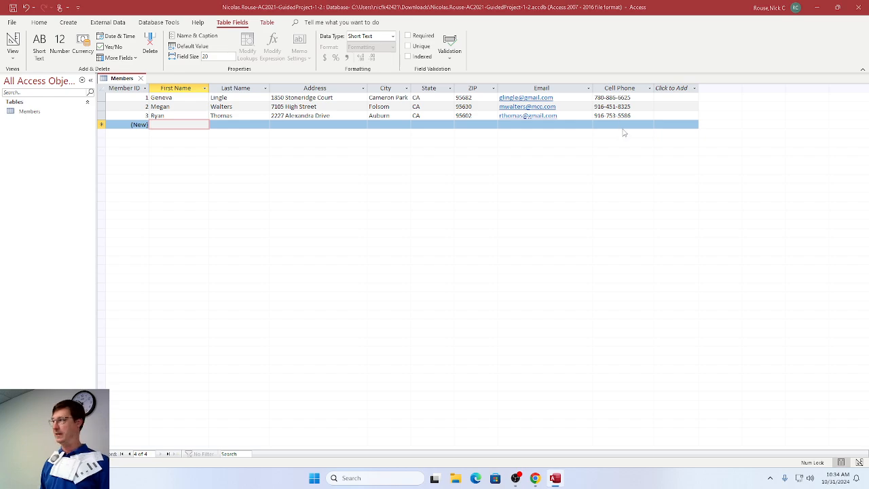
Check the name in the third row of Table 1-12 in SIMnet and enter the fourth member's first and last name in Access.
{"action": "key", "text": "alt+Tab"}
{"action": "key", "text": "alt+Tab"}
{"action": "type", "text": "Roy"}
{"action": "key", "text": "Tab"}
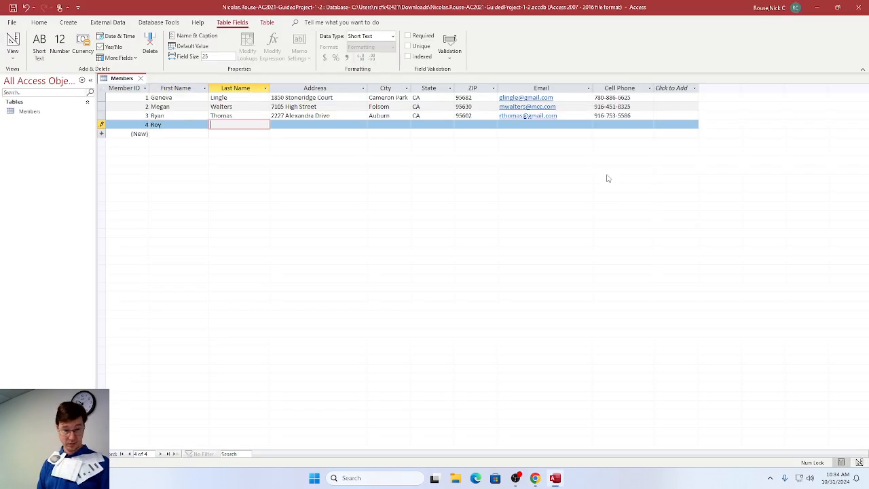
{"action": "type", "text": "Baxter"}
{"action": "key", "text": "Tab"}
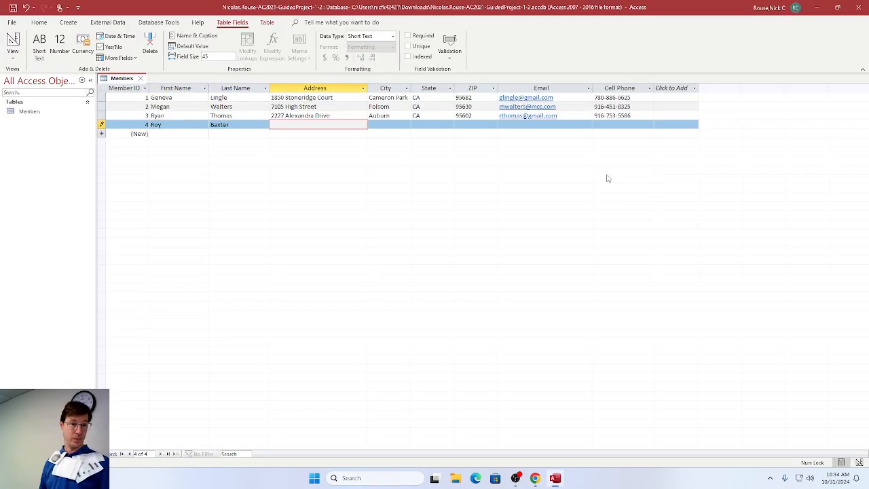
Copy the street address from the third row of Table 1-12 in SIMnet into the fourth record's Address field in Access.
{"action": "key", "text": "alt+Tab"}
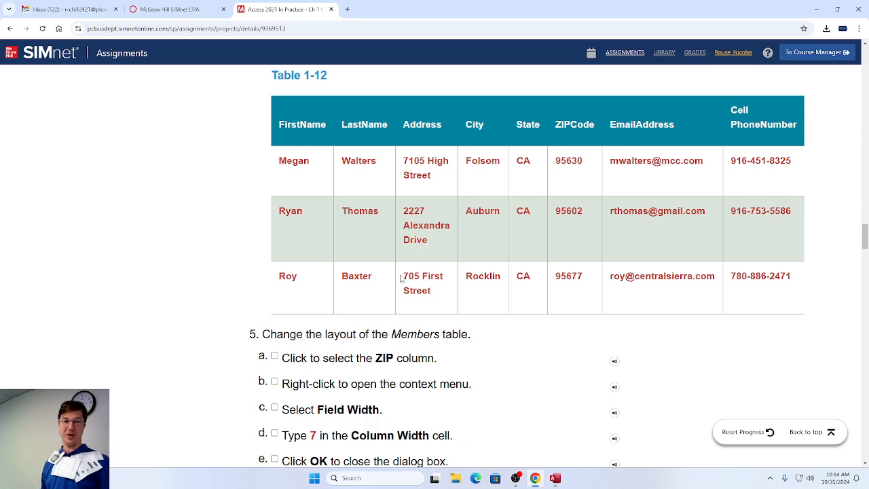
{"action": "left_click_drag", "start_coordinate": [401, 277], "coordinate": [432, 296]}
{"action": "key", "text": "ctrl+c"}
{"action": "key", "text": "alt+Tab"}
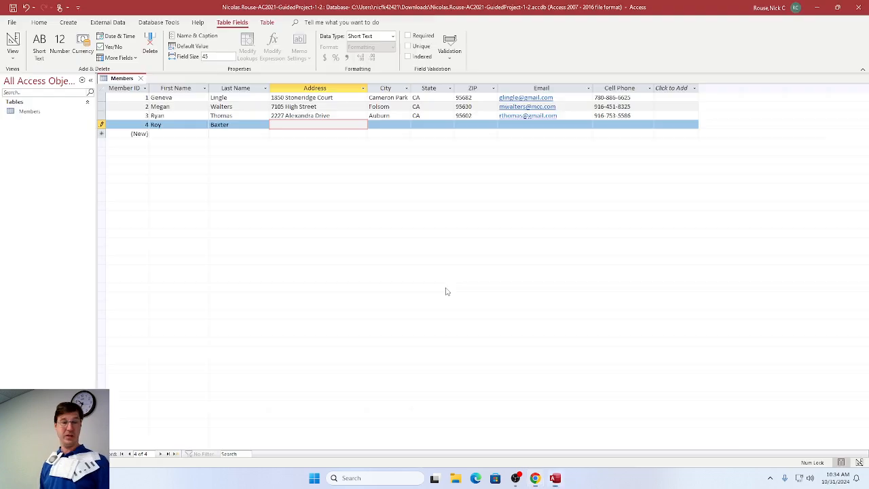
{"action": "key", "text": "ctrl+v"}
{"action": "key", "text": "Tab"}
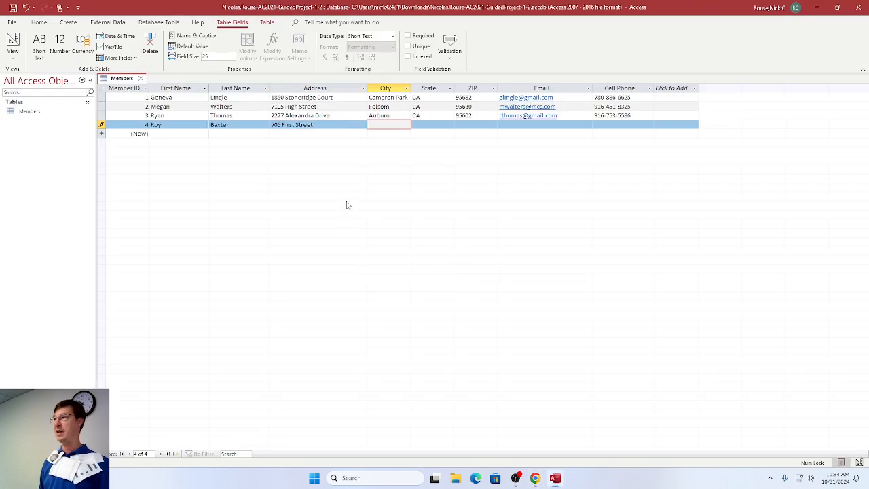
Check the fourth member's city in Table 1-12 in SIMnet and enter the correctly spelled city and the state in Access.
{"action": "key", "text": "alt+Tab"}
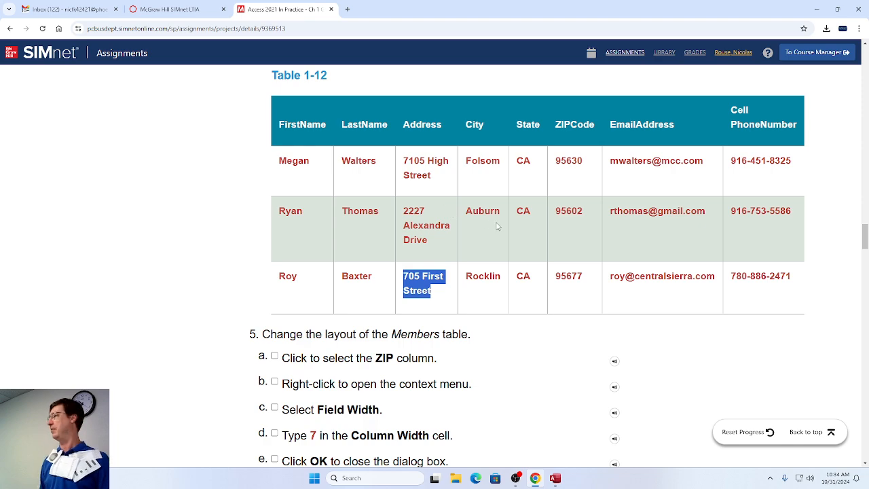
{"action": "key", "text": "alt+Tab"}
{"action": "type", "text": "Rocklinn"}
{"action": "key", "text": "Tab"}
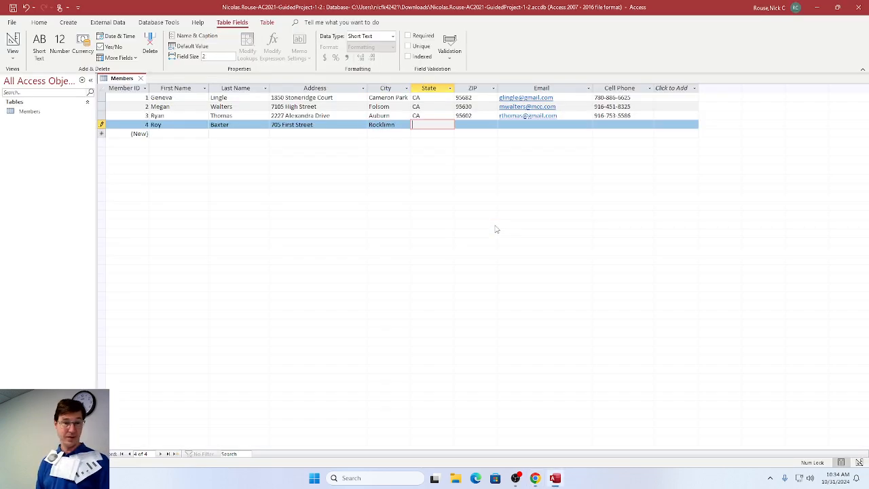
{"action": "key", "text": "shift+Tab"}
{"action": "type", "text": "Rocklin"}
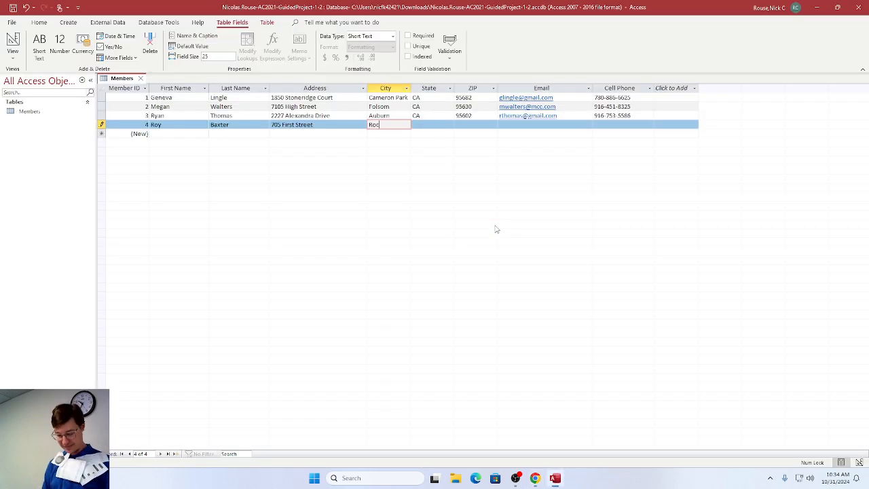
{"action": "key", "text": "Tab"}
{"action": "type", "text": "CA"}
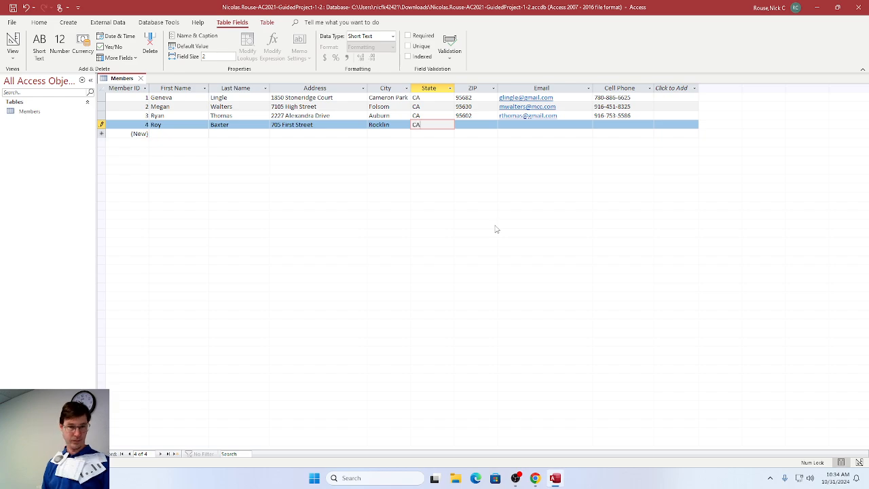
{"action": "key", "text": "Tab"}
Check the fourth member's ZIP code in Table 1-12 in SIMnet and enter it in the ZIP field in Access.
{"action": "key", "text": "alt+Tab"}
{"action": "key", "text": "alt+Tab"}
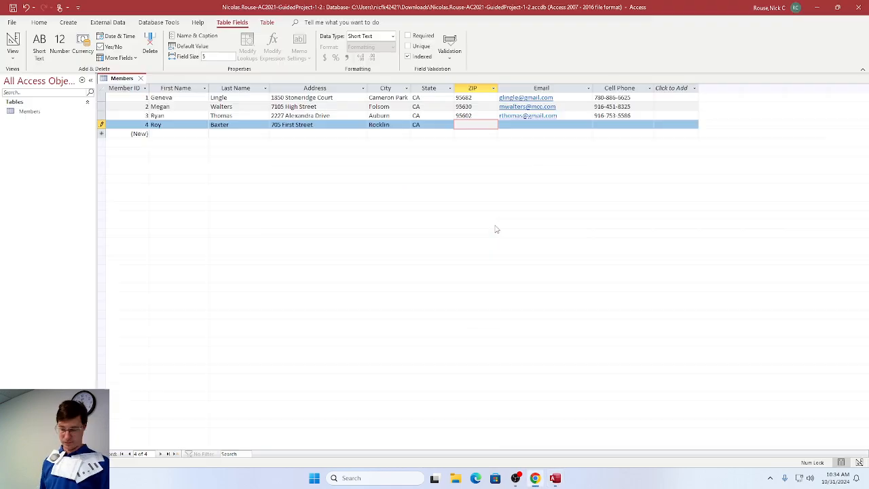
{"action": "type", "text": "95677"}
{"action": "key", "text": "Tab"}
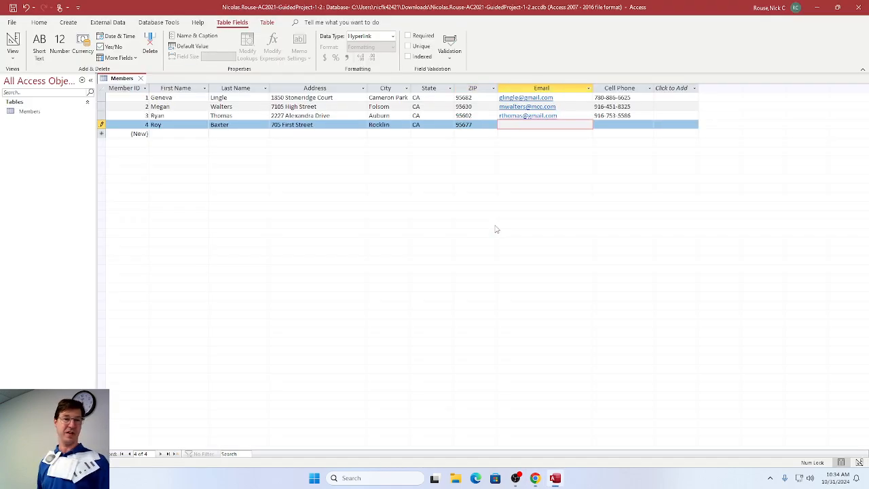
Copy the e-mail address from the third row of Table 1-12 in SIMnet into the fourth record's Email field in Access.
{"action": "key", "text": "alt+Tab"}
{"action": "left_click_drag", "start_coordinate": [609, 276], "coordinate": [717, 276]}
{"action": "key", "text": "ctrl+c"}
{"action": "key", "text": "alt+Tab"}
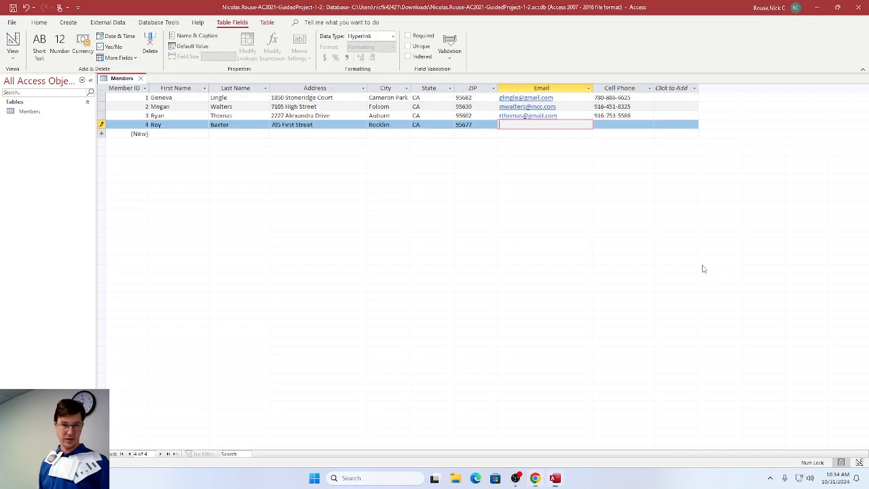
{"action": "key", "text": "ctrl+v"}
{"action": "key", "text": "Tab"}
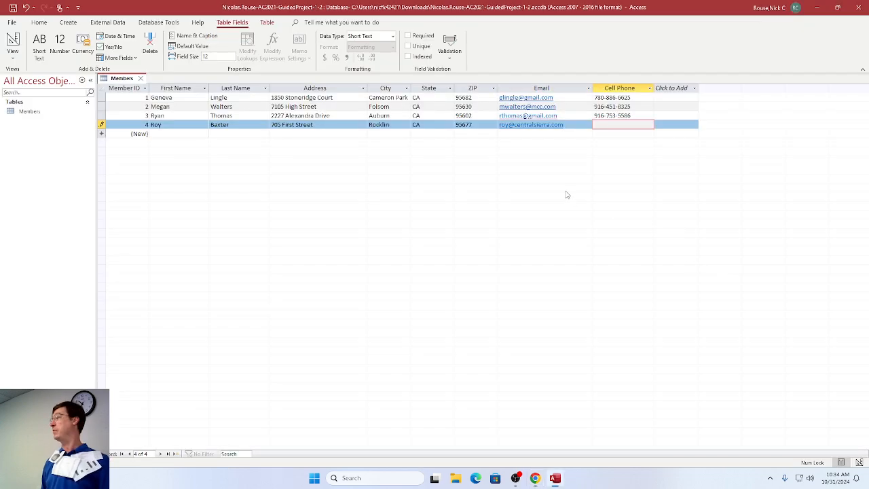
Copy the cell phone number from the third row of Table 1-12 in SIMnet into the fourth record in Access and save the record.
{"action": "key", "text": "alt+Tab"}
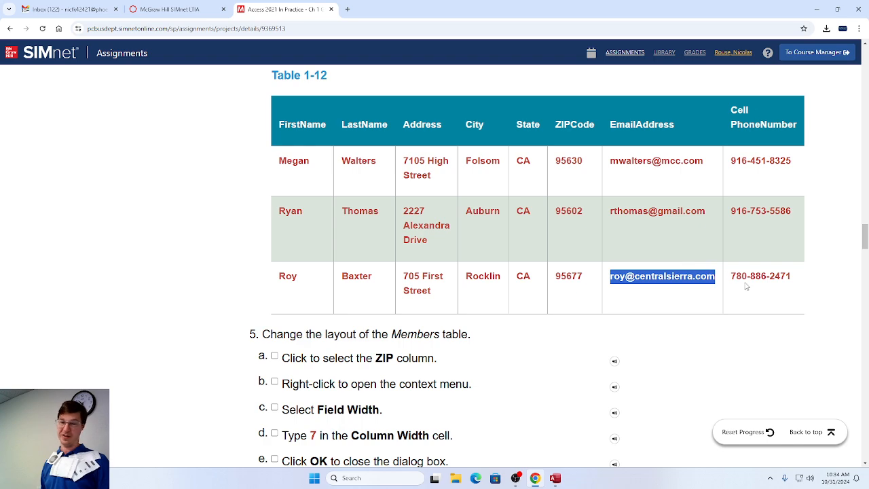
{"action": "left_click_drag", "start_coordinate": [730, 277], "coordinate": [792, 276]}
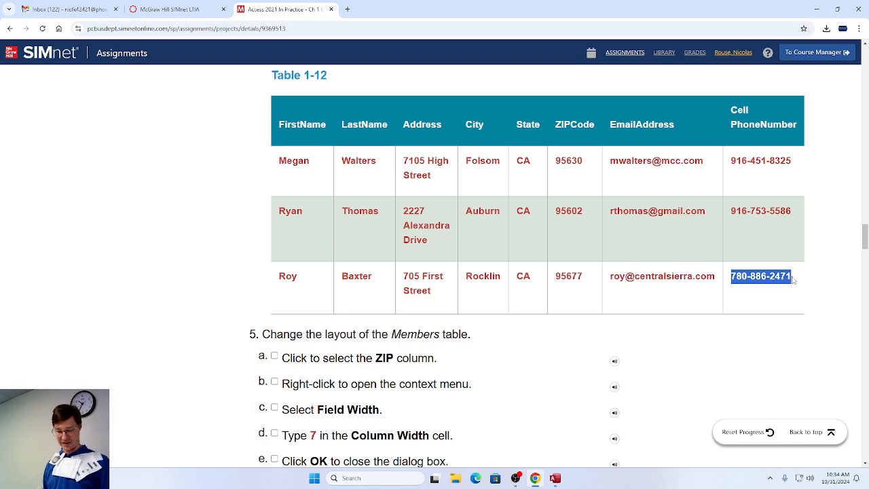
{"action": "key", "text": "ctrl+c"}
{"action": "key", "text": "alt+Tab"}
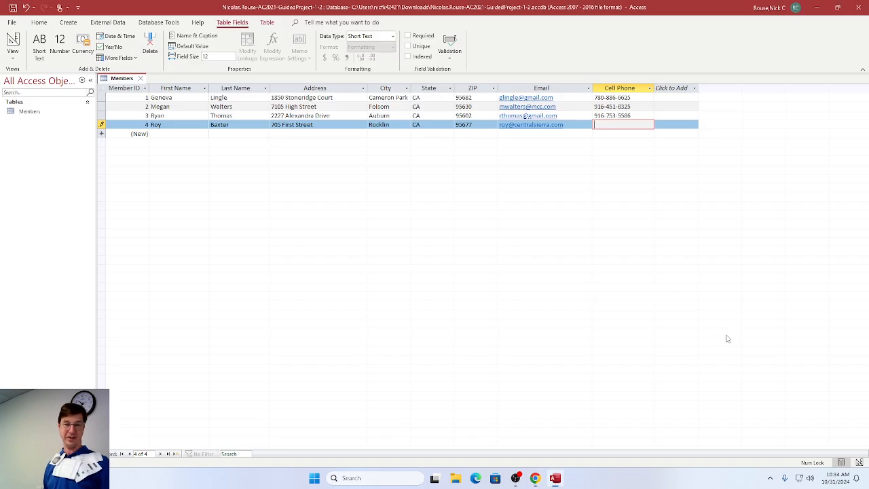
{"action": "key", "text": "ctrl+v"}
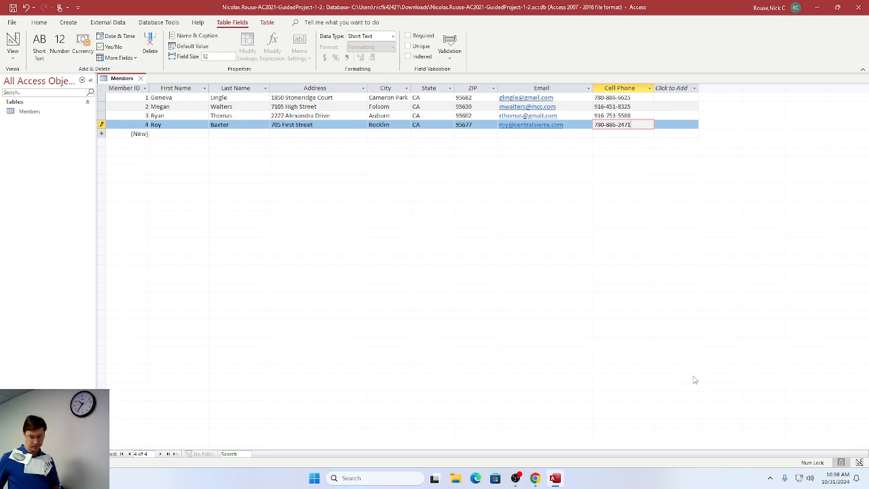
{"action": "key", "text": "shift+Return"}
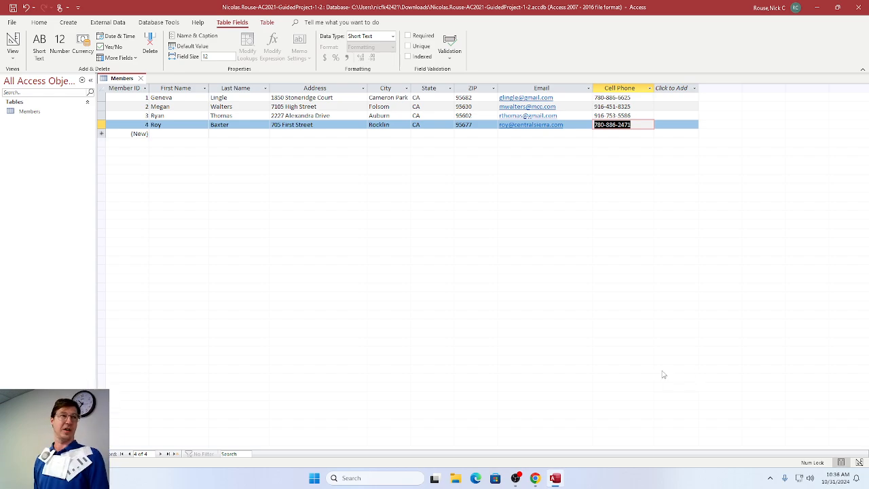
Review the step 5 instructions in SIMnet for changing the Members table layout and compare them with the table in Access.
{"action": "key", "text": "alt+Tab"}
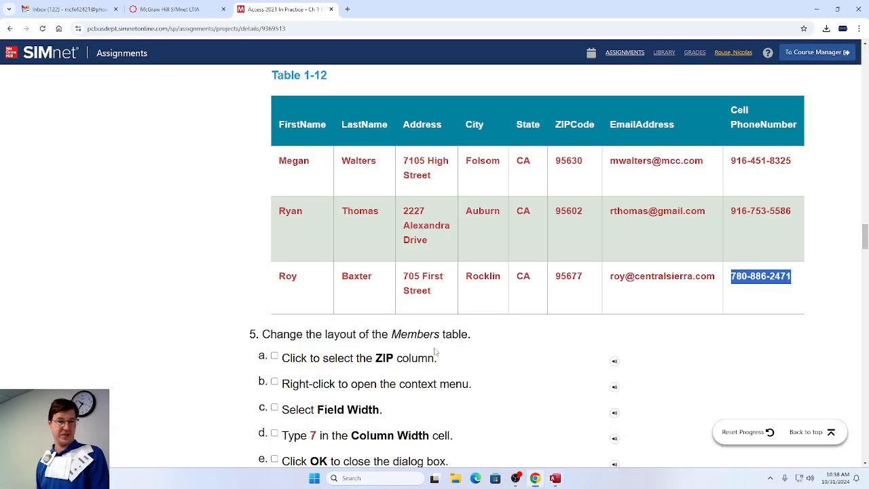
{"action": "scroll", "coordinate": [432, 327], "scroll_direction": "down", "scroll_amount": 3}
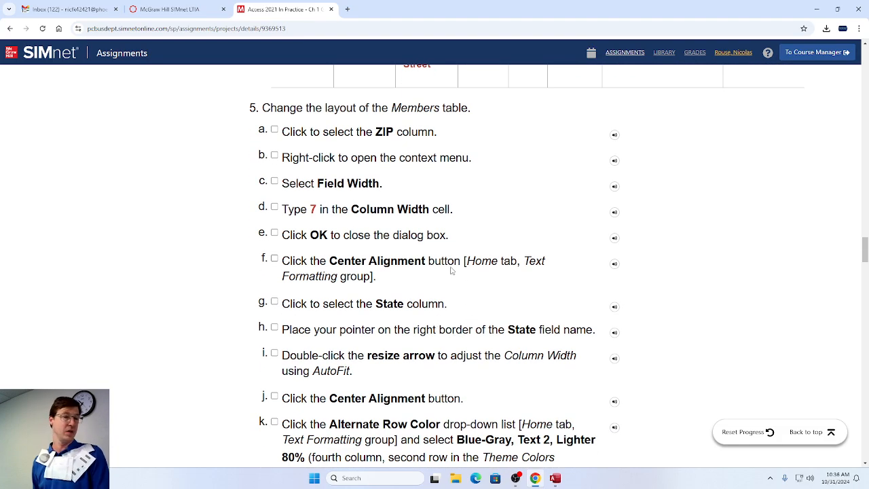
{"action": "key", "text": "alt+Tab"}
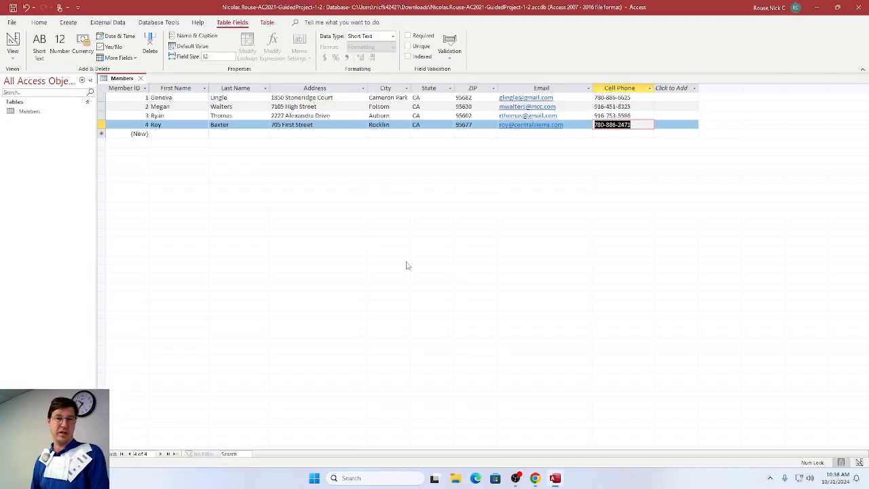
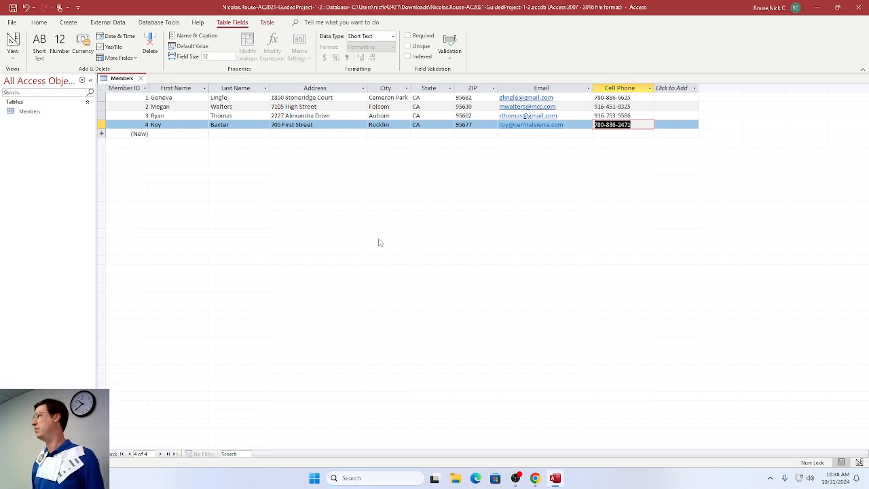
{"action": "key", "text": "alt+Tab"}
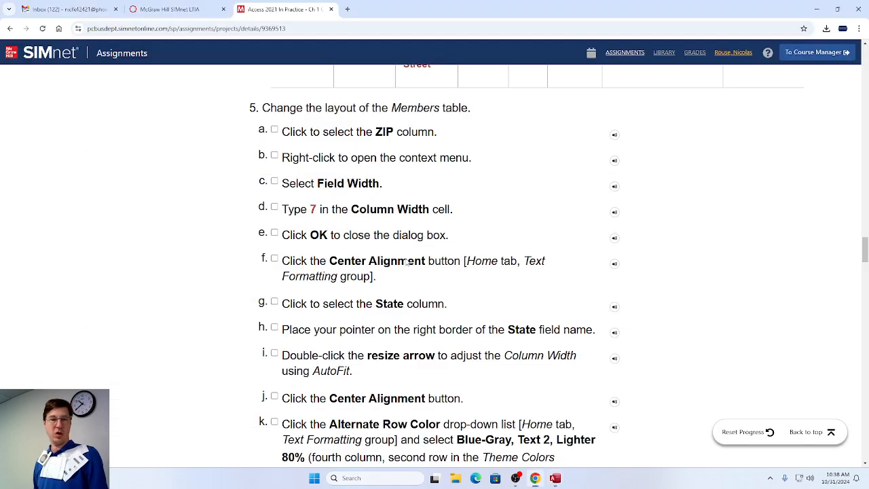
{"action": "key", "text": "alt+Tab"}
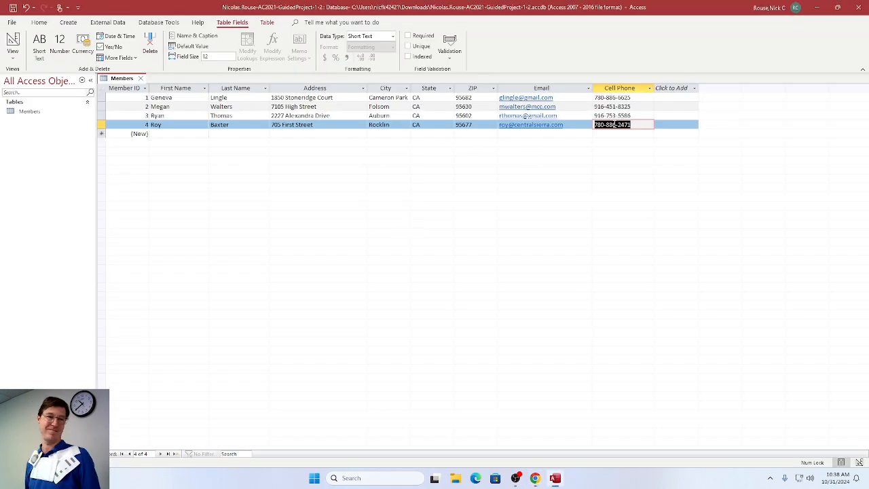
{"action": "key", "text": "alt+Tab"}
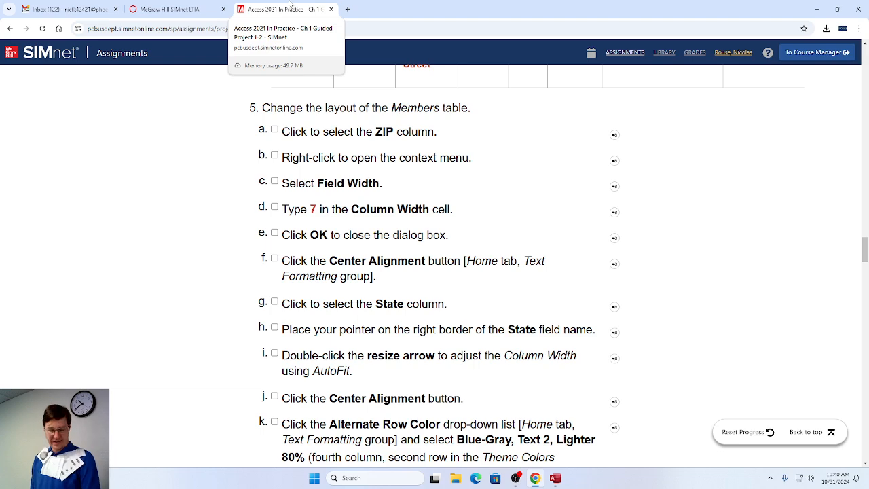
{"action": "key", "text": "alt+Tab"}
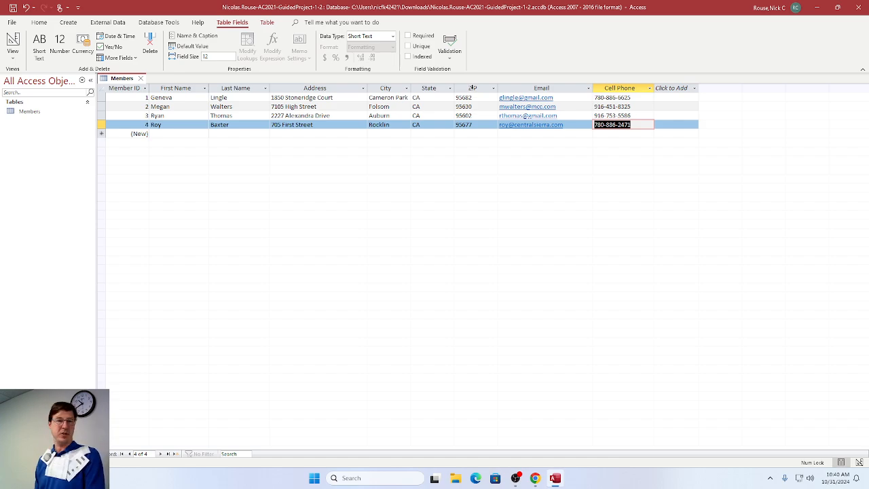
Set the ZIP column's field width to 7 in the Members table and AutoFit the Address column.
{"action": "left_click", "coordinate": [472, 88]}
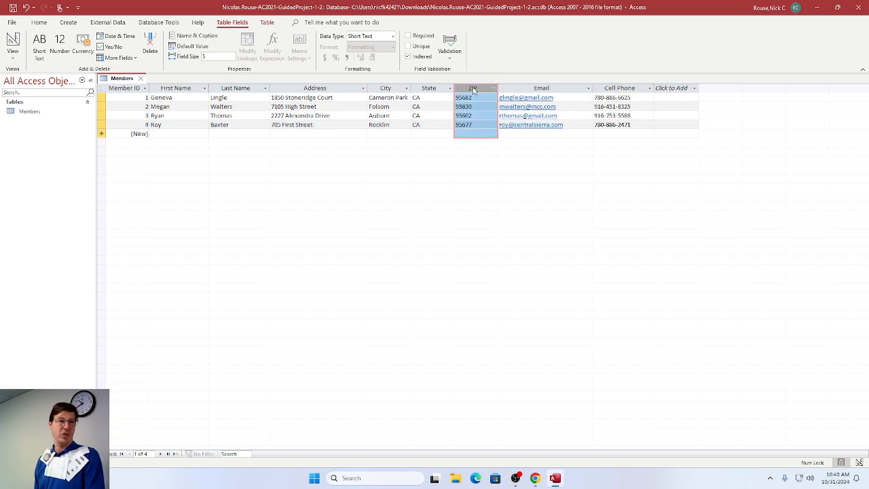
{"action": "key", "text": "alt+Tab"}
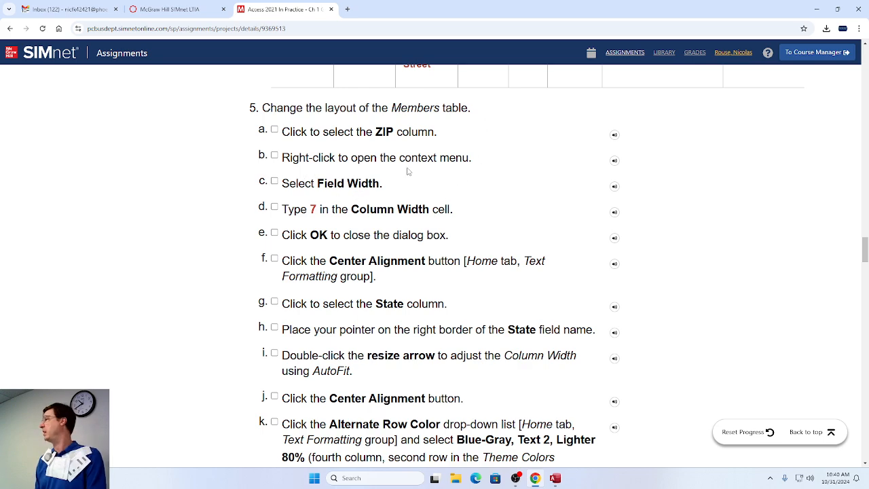
{"action": "key", "text": "alt+Tab"}
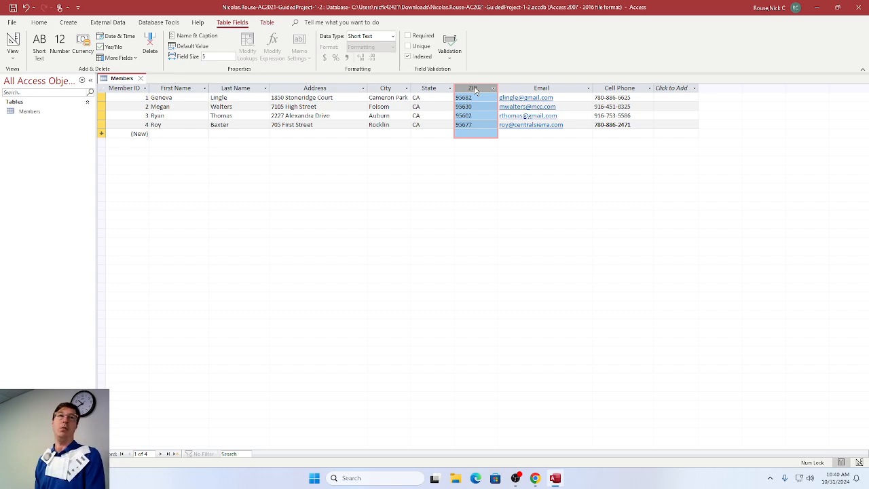
{"action": "right_click", "coordinate": [476, 90]}
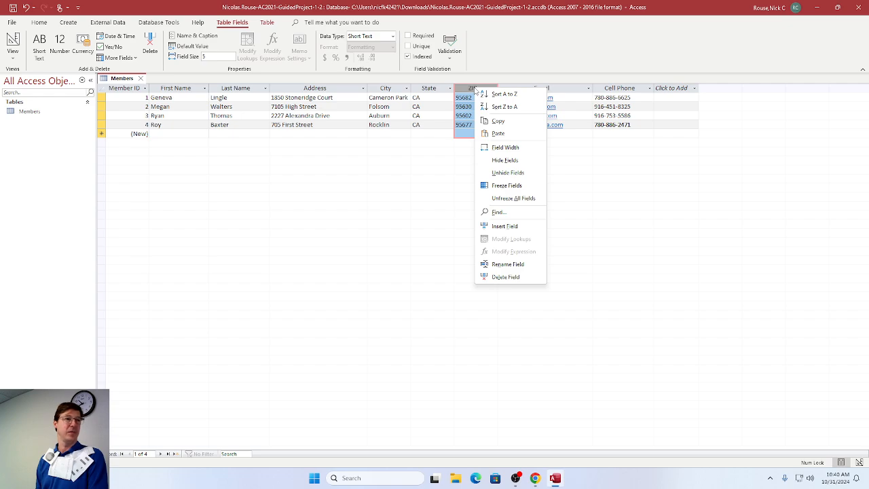
{"action": "left_click", "coordinate": [506, 148]}
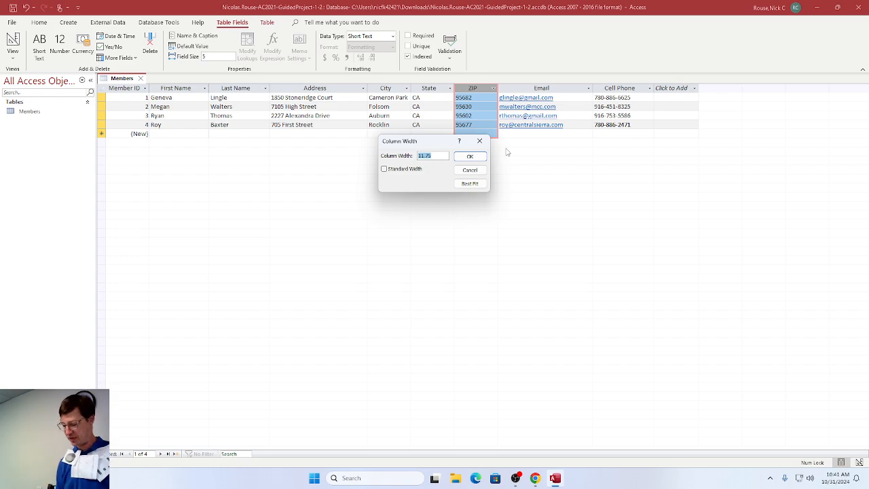
{"action": "type", "text": "7"}
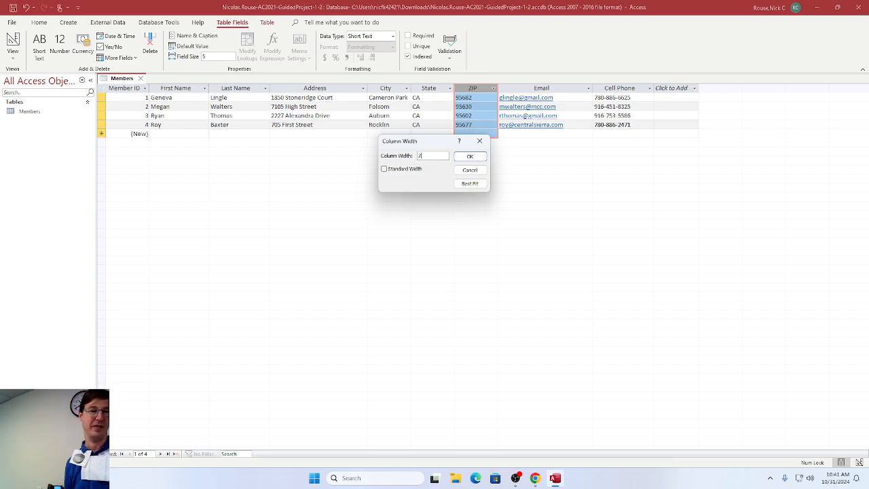
{"action": "left_click", "coordinate": [469, 157]}
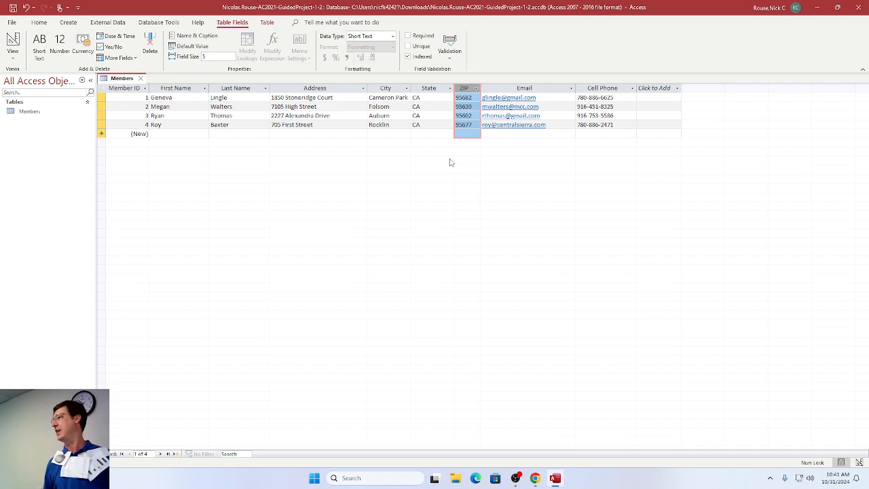
{"action": "double_click", "coordinate": [367, 89]}
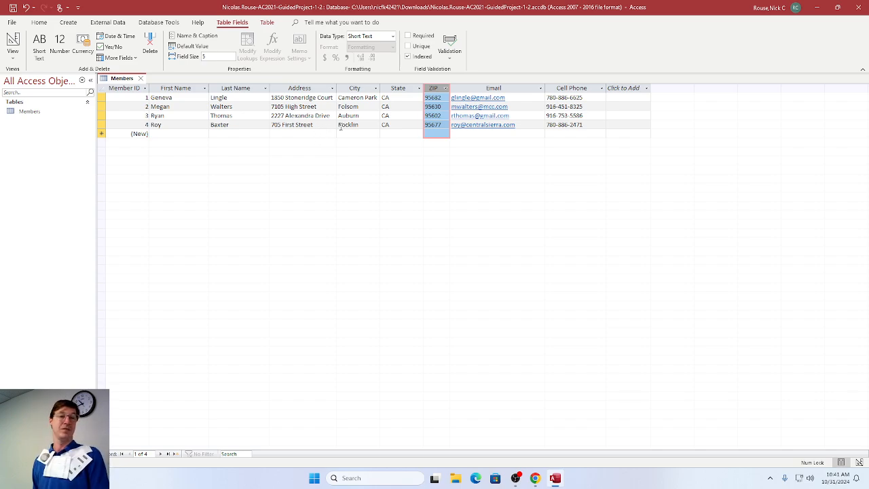
Switch to SIMnet and mark instructions 5a through 5e as completed.
{"action": "key", "text": "alt+Tab"}
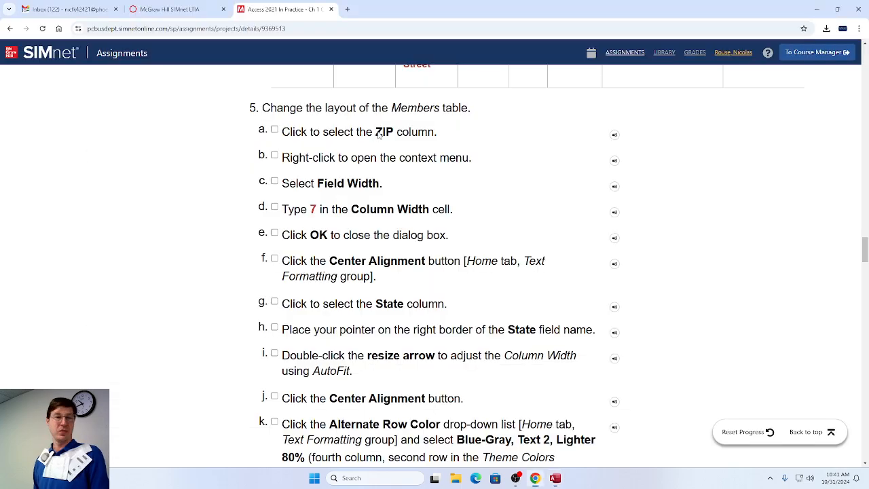
{"action": "left_click", "coordinate": [275, 129]}
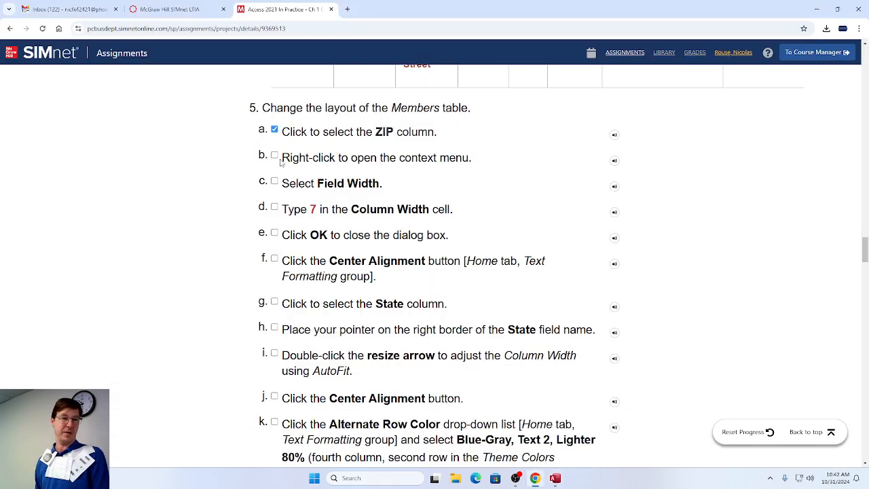
{"action": "left_click", "coordinate": [274, 155]}
{"action": "left_click", "coordinate": [275, 180]}
{"action": "left_click", "coordinate": [274, 206]}
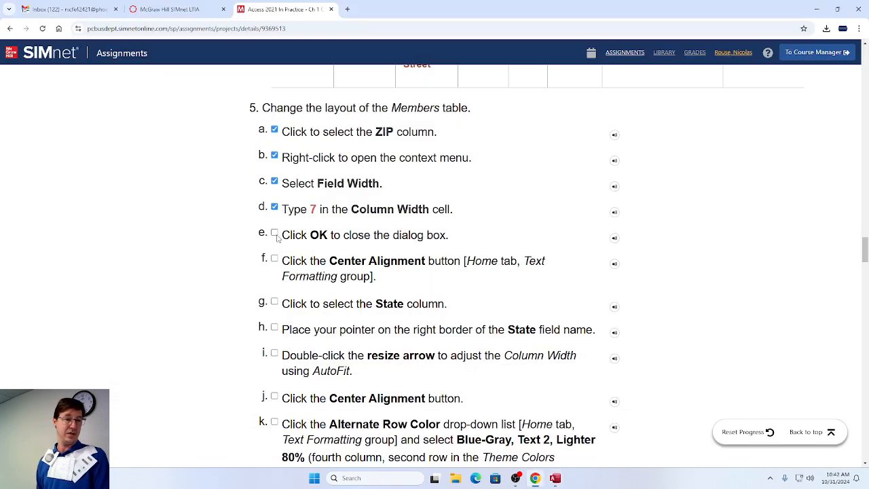
{"action": "left_click", "coordinate": [274, 233]}
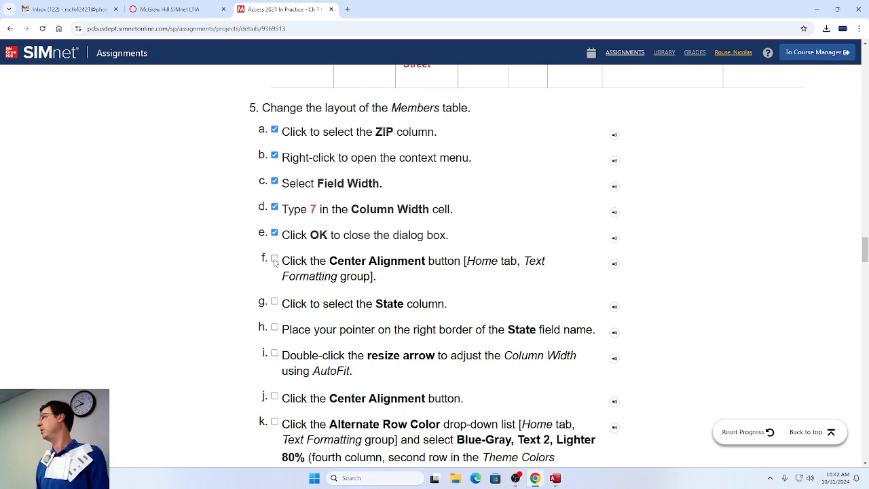
Center-align the ZIP column in Access and mark instruction 5f as completed in SIMnet.
{"action": "key", "text": "alt+Tab"}
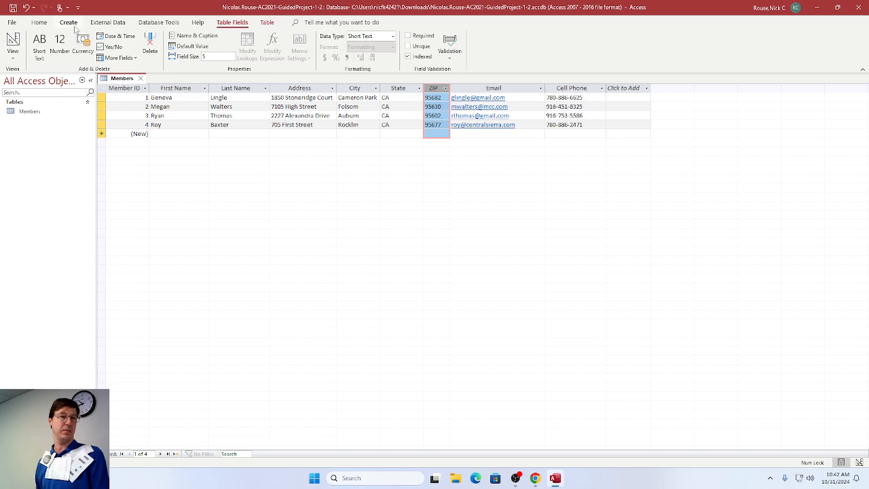
{"action": "left_click", "coordinate": [38, 23]}
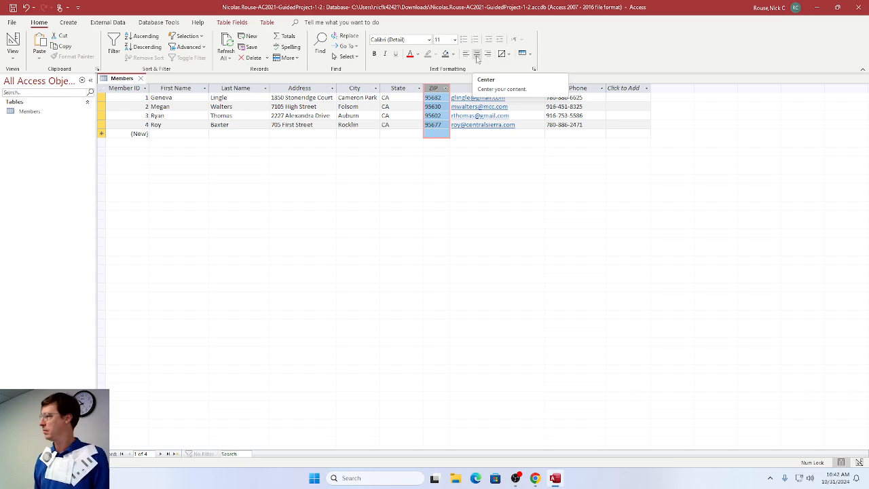
{"action": "left_click", "coordinate": [478, 54]}
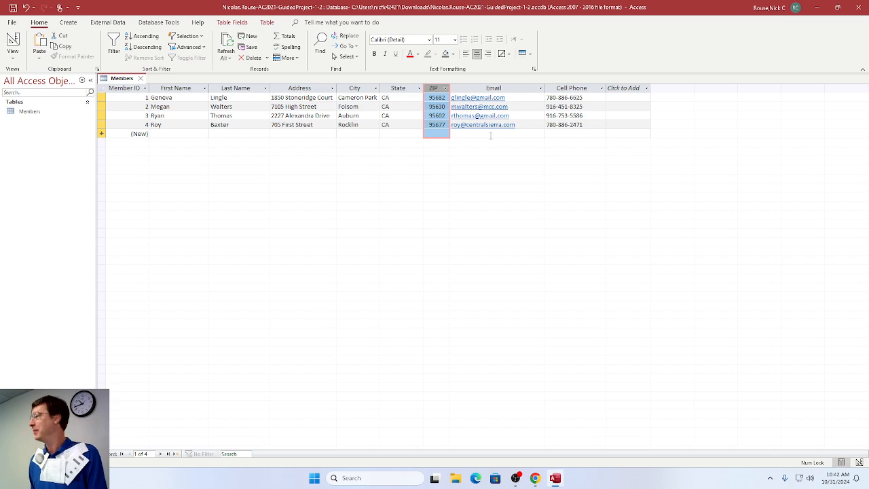
{"action": "key", "text": "alt+Tab"}
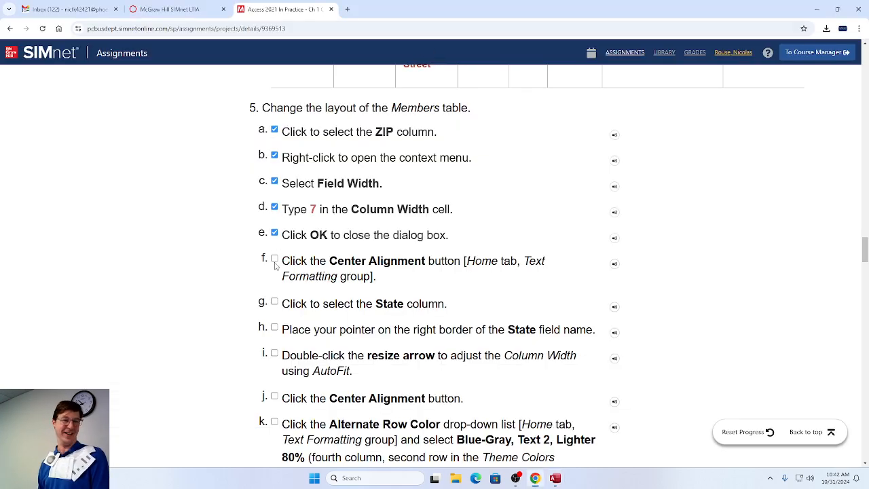
{"action": "scroll", "coordinate": [273, 280], "scroll_direction": "down", "scroll_amount": 1}
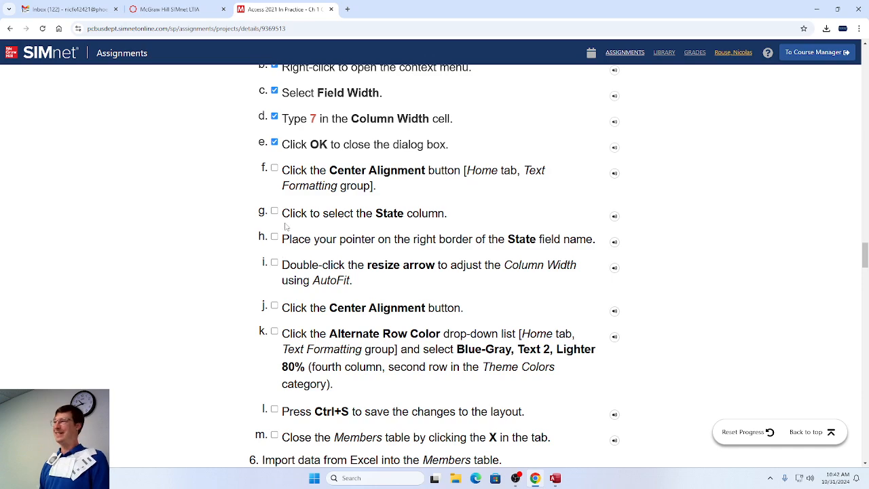
{"action": "left_click", "coordinate": [274, 168]}
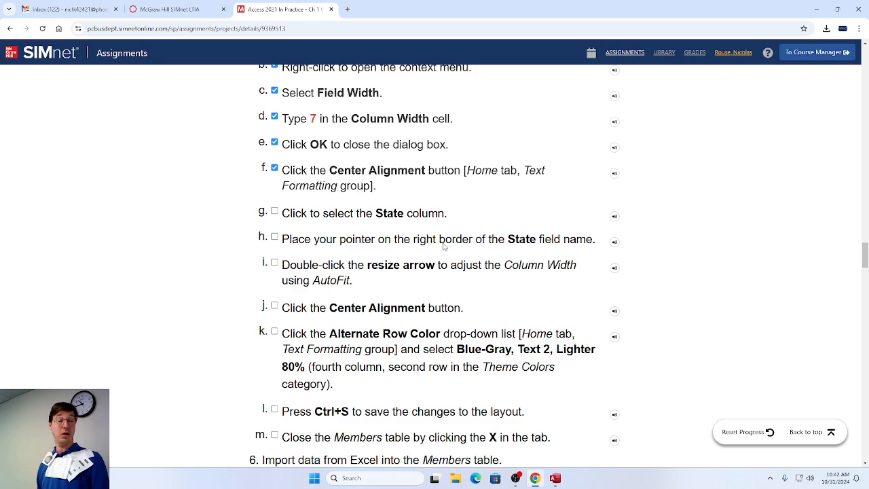
AutoFit the State column's width in the Access Members table and return to the step 5 instructions in SIMnet.
{"action": "key", "text": "alt+Tab"}
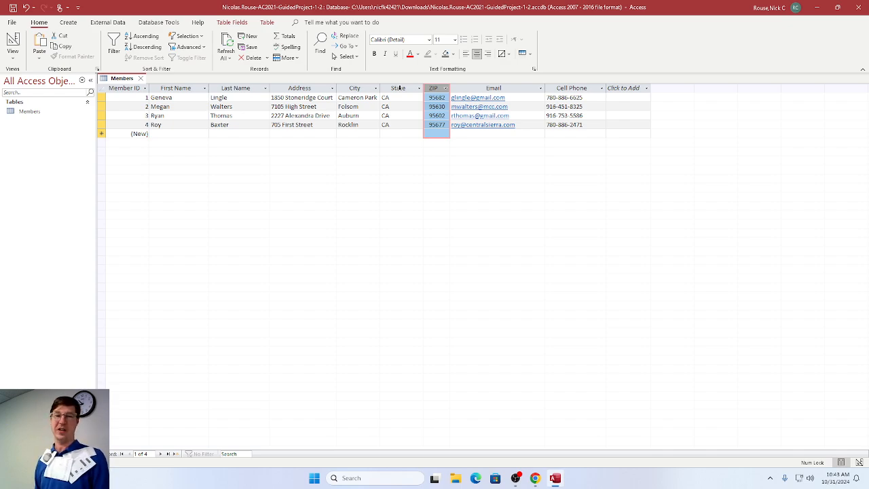
{"action": "left_click", "coordinate": [399, 88]}
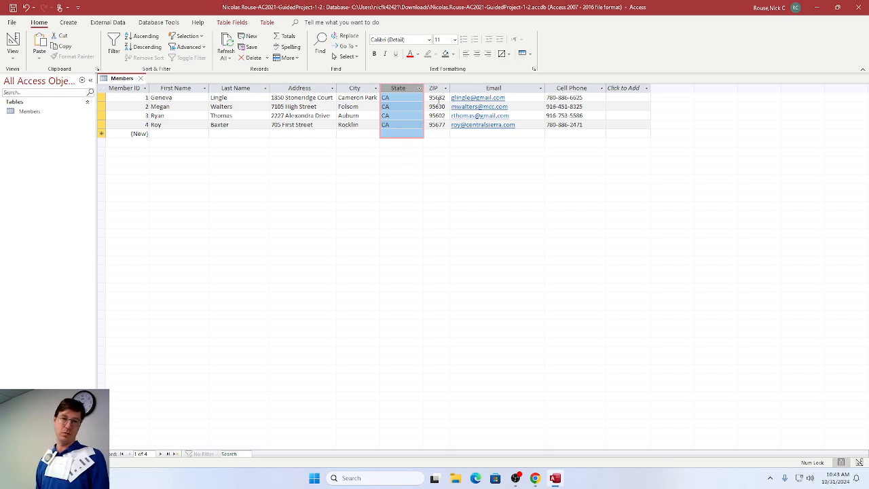
{"action": "double_click", "coordinate": [424, 88]}
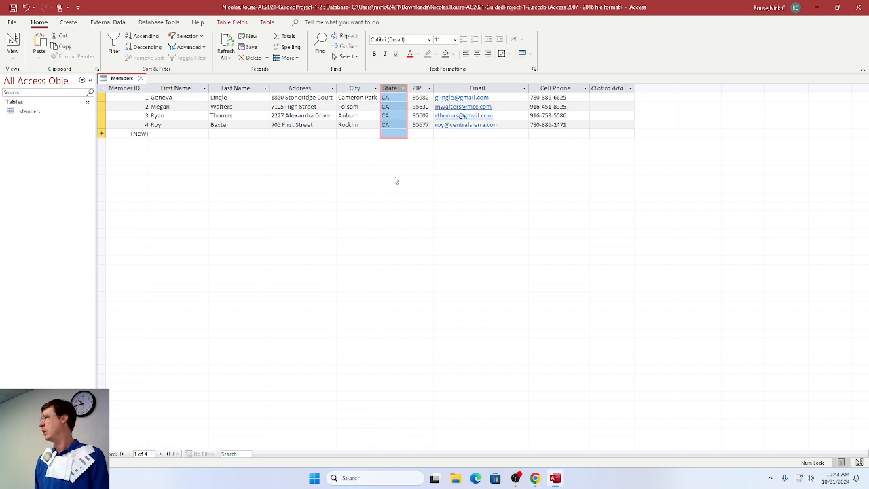
{"action": "key", "text": "alt+Tab"}
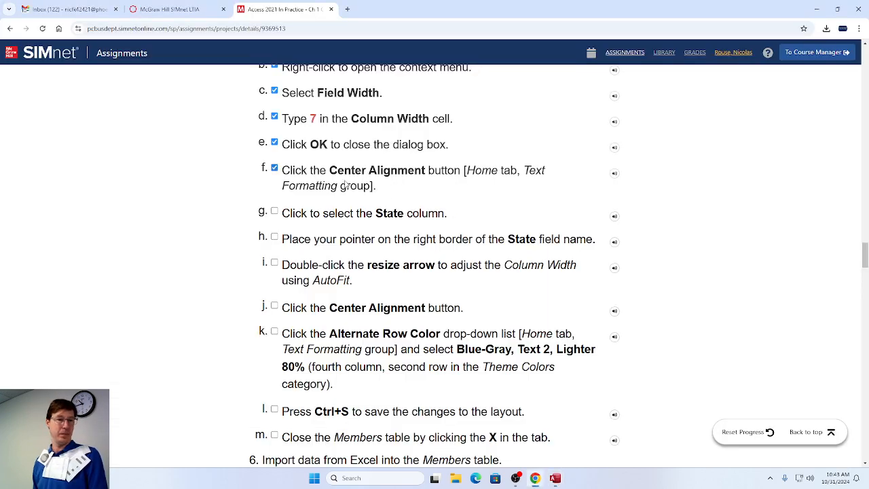
Mark instructions 5g through 5i as completed in SIMnet.
{"action": "left_click", "coordinate": [275, 211]}
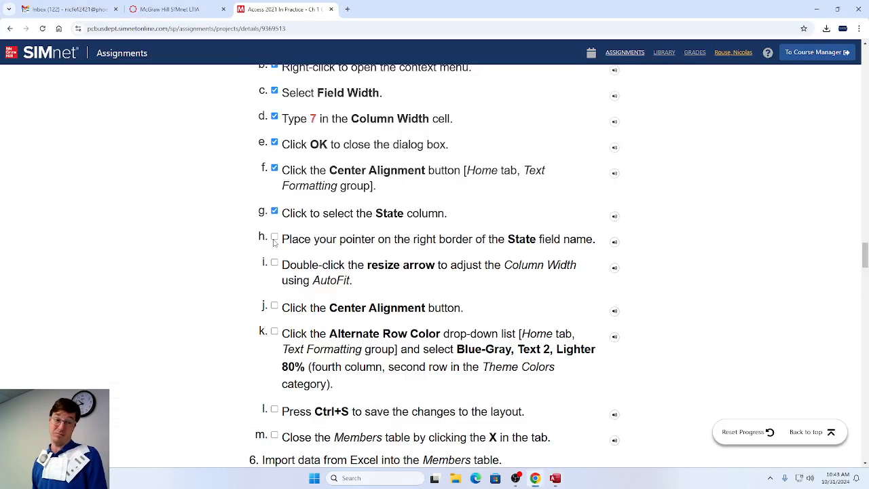
{"action": "left_click", "coordinate": [274, 236]}
{"action": "left_click", "coordinate": [274, 263]}
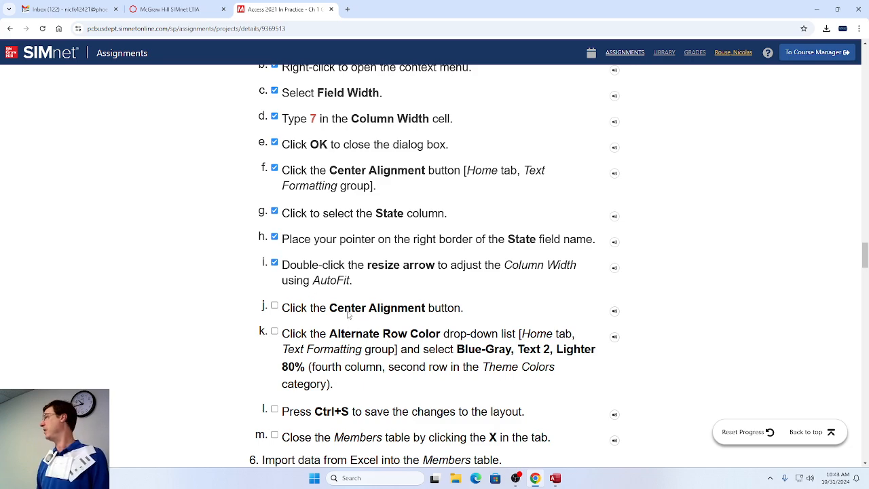
Center-align the State column of the Members table in Access and mark instruction 5j as completed in SIMnet.
{"action": "key", "text": "alt+Tab"}
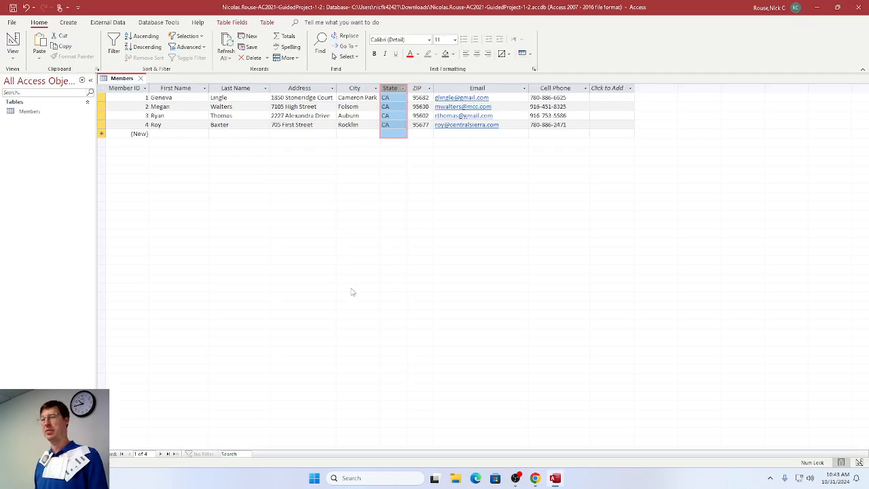
{"action": "left_click", "coordinate": [477, 54]}
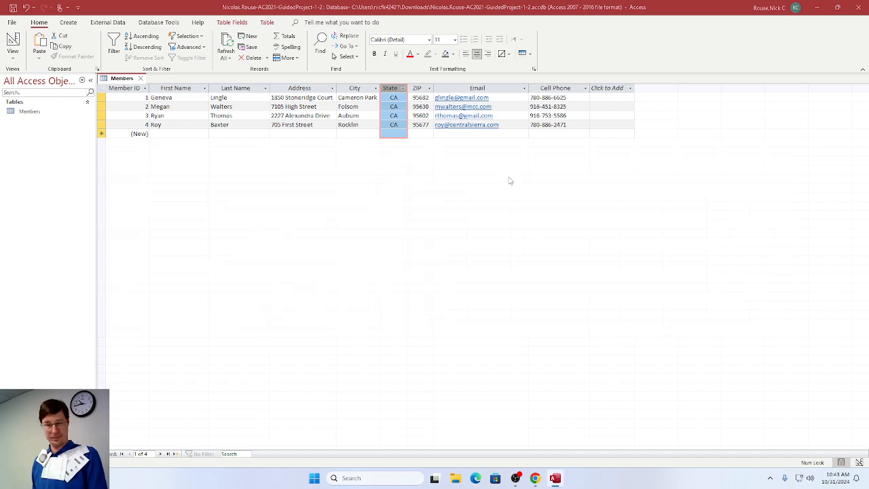
{"action": "key", "text": "alt+Tab"}
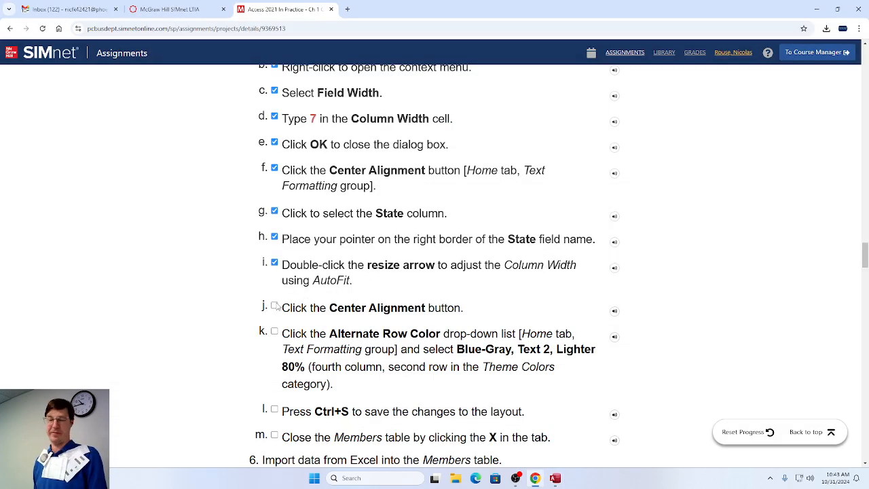
{"action": "left_click", "coordinate": [274, 306]}
Check instruction 5k in SIMnet and set the Members table's alternate row color in Access to Blue-Gray, Text 2, Lighter 80%.
{"action": "scroll", "coordinate": [404, 302], "scroll_direction": "down", "scroll_amount": 2}
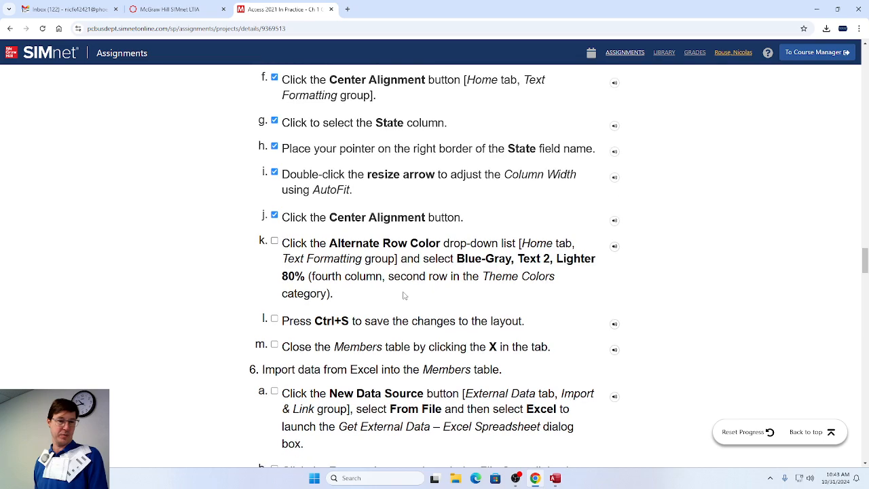
{"action": "scroll", "coordinate": [404, 296], "scroll_direction": "down", "scroll_amount": 1}
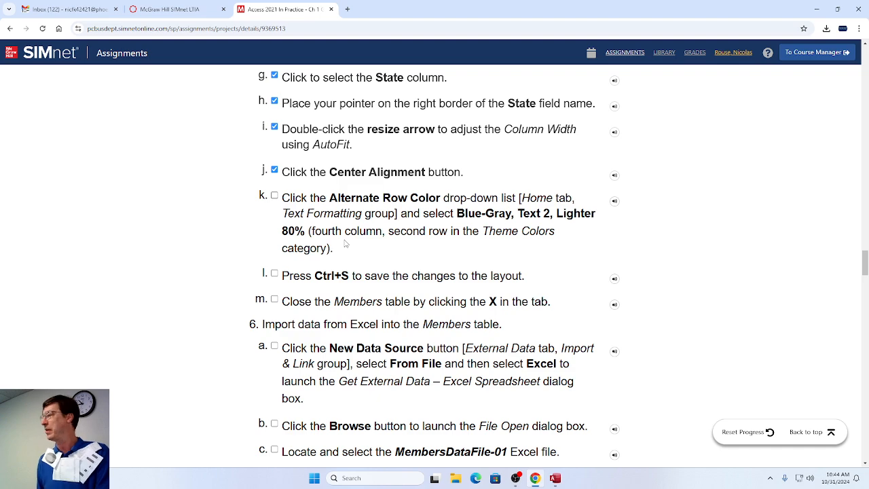
{"action": "key", "text": "alt+Tab"}
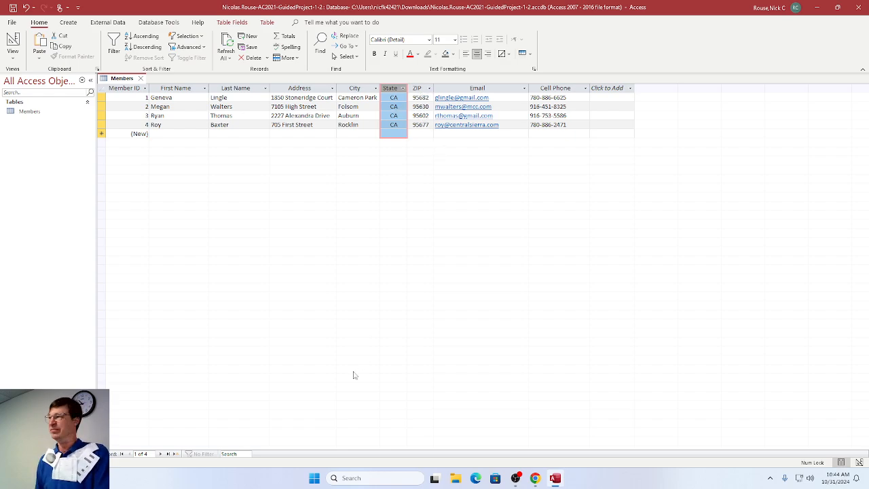
{"action": "key", "text": "alt+Tab"}
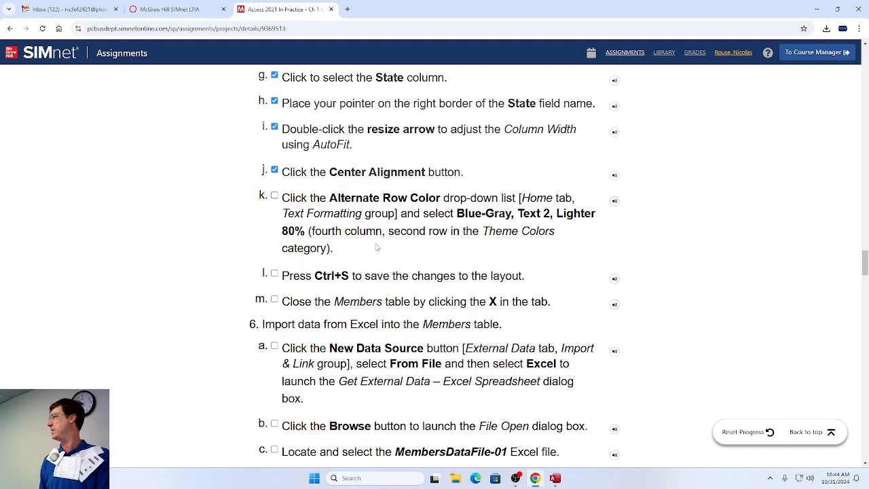
{"action": "key", "text": "alt+Tab"}
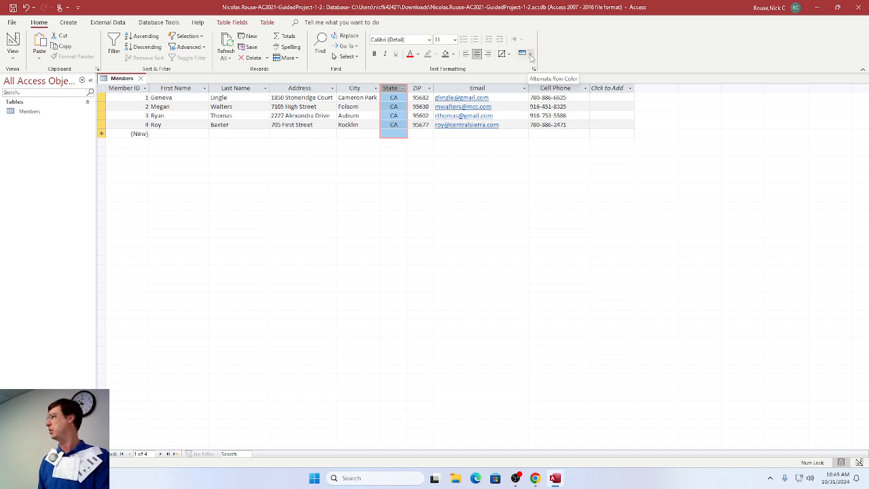
{"action": "left_click", "coordinate": [531, 59]}
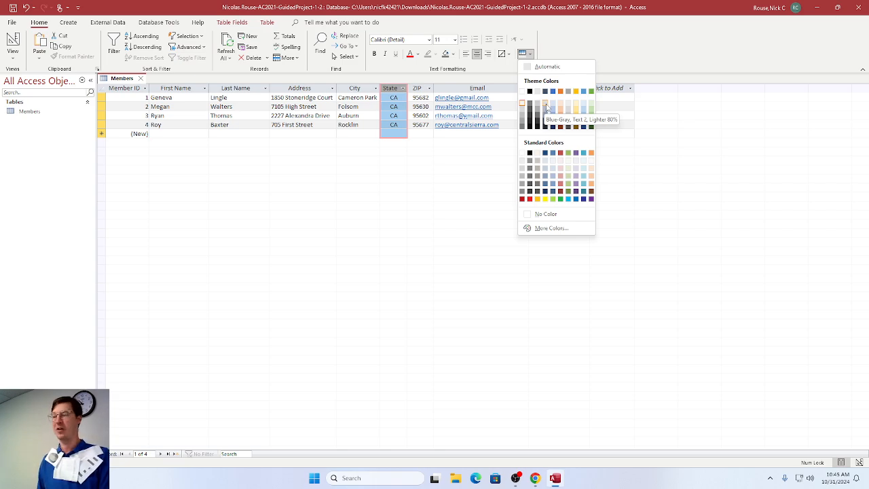
{"action": "left_click", "coordinate": [547, 107]}
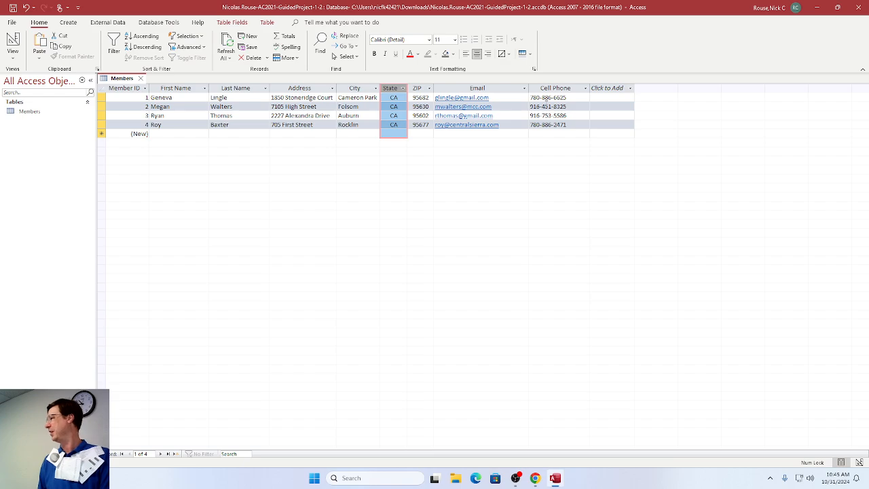
Check the remaining step 5 instructions in SIMnet and close the Members table in Access.
{"action": "key", "text": "alt+Tab"}
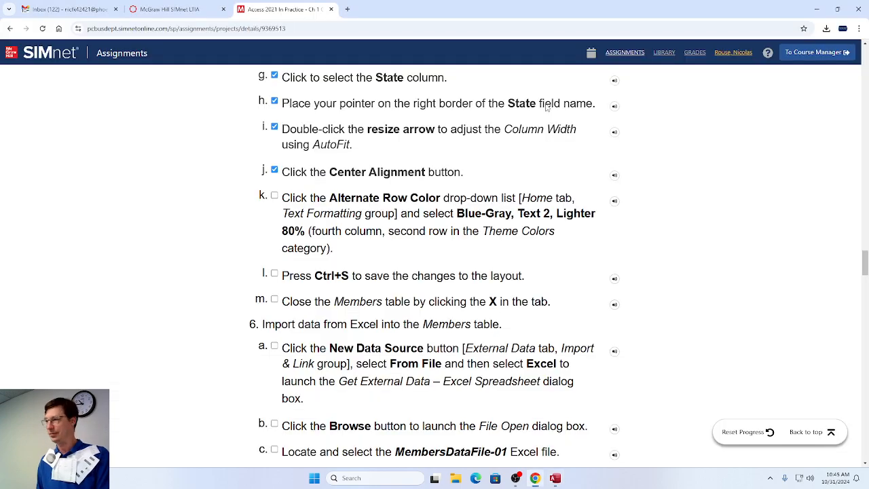
{"action": "key", "text": "alt+Tab"}
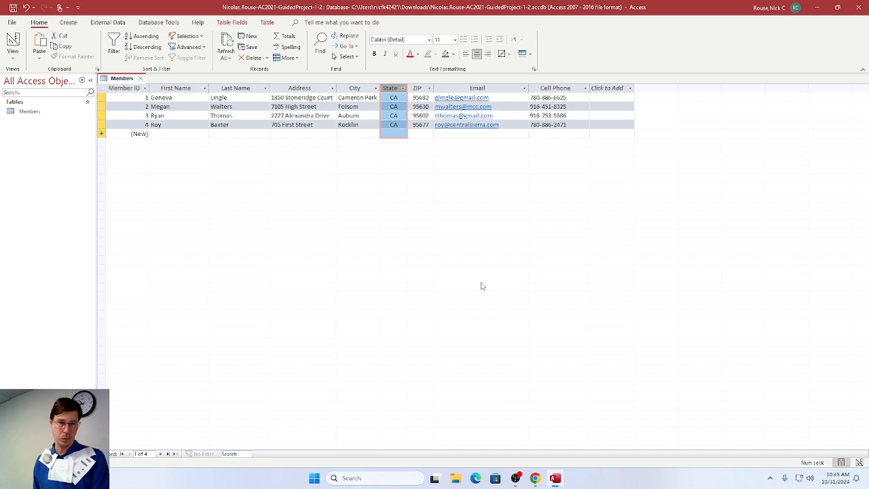
{"action": "key", "text": "alt+Tab"}
{"action": "scroll", "coordinate": [482, 283], "scroll_direction": "down", "scroll_amount": 2}
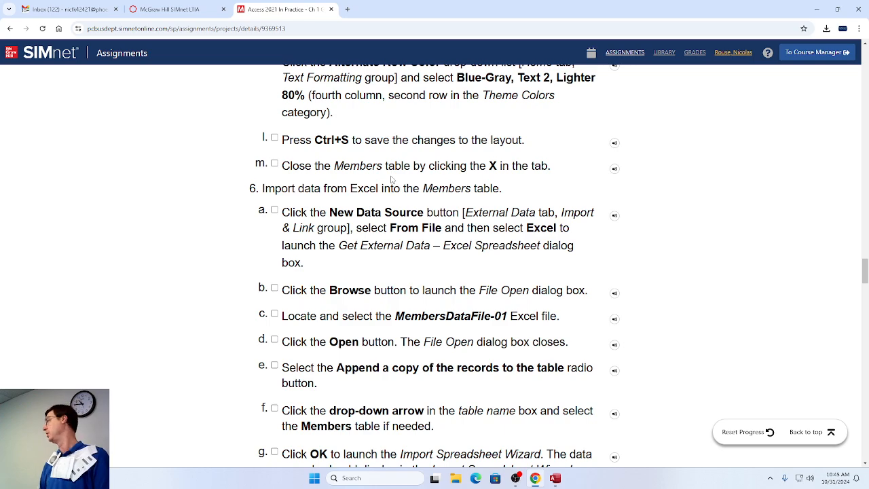
{"action": "key", "text": "alt+Tab"}
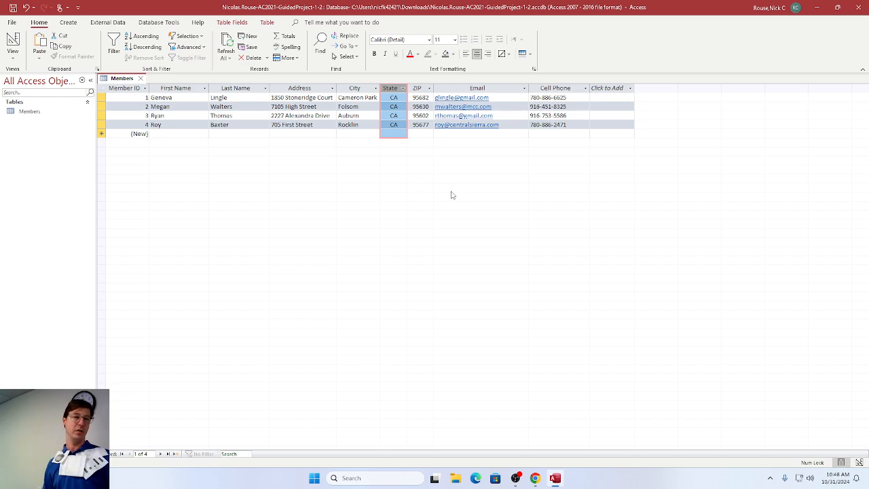
{"action": "left_click", "coordinate": [143, 80]}
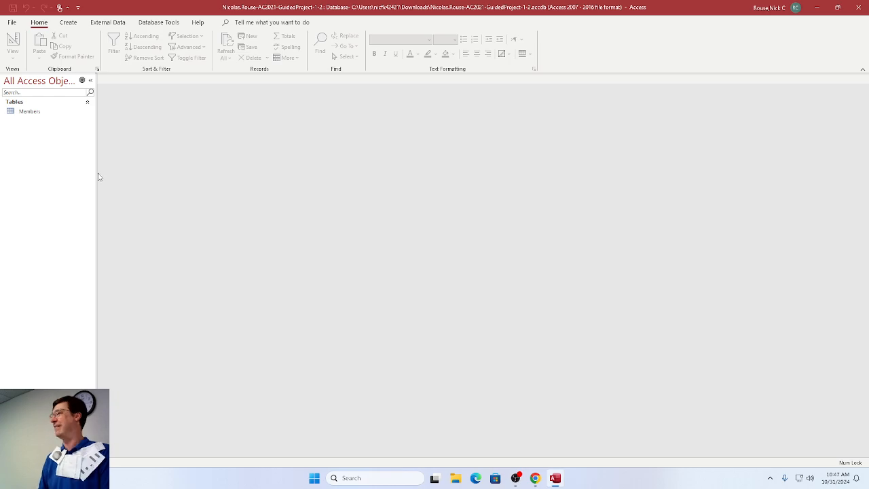
Read the step 6 instructions in SIMnet on importing Excel data into the Members table, and return to Access.
{"action": "key", "text": "alt+Tab"}
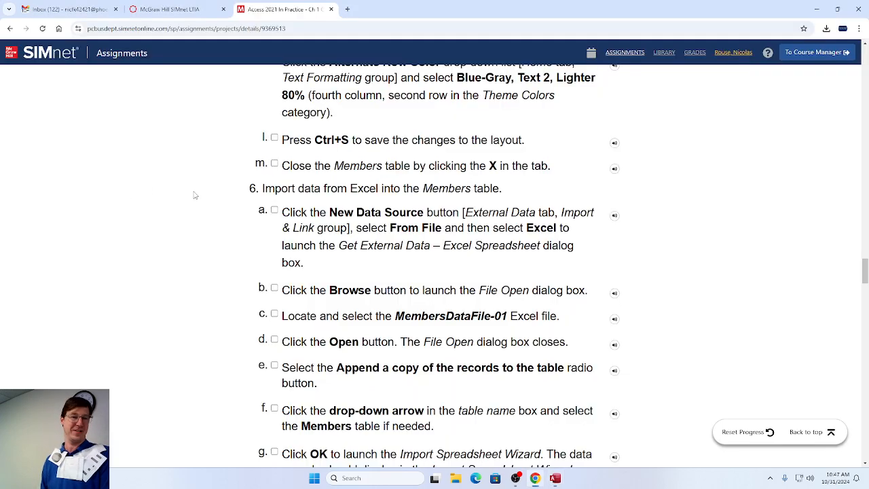
{"action": "scroll", "coordinate": [285, 230], "scroll_direction": "down", "scroll_amount": 1}
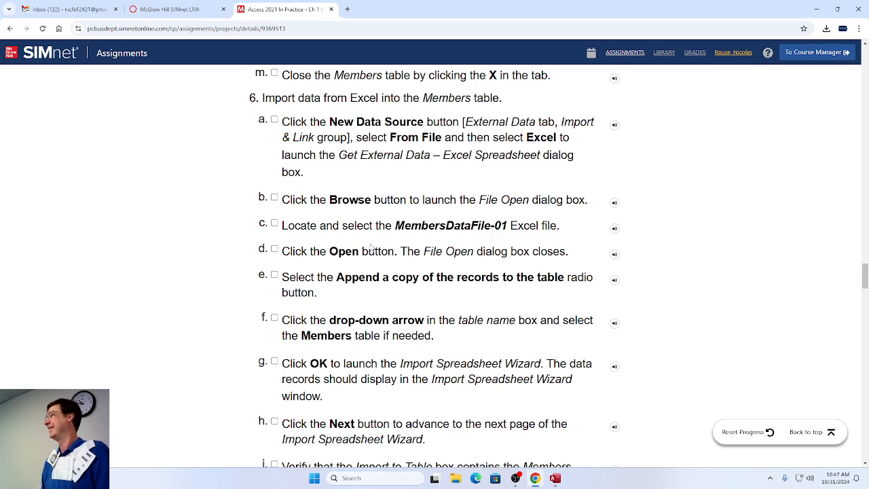
{"action": "key", "text": "alt+Tab"}
{"action": "key", "text": "alt+Tab"}
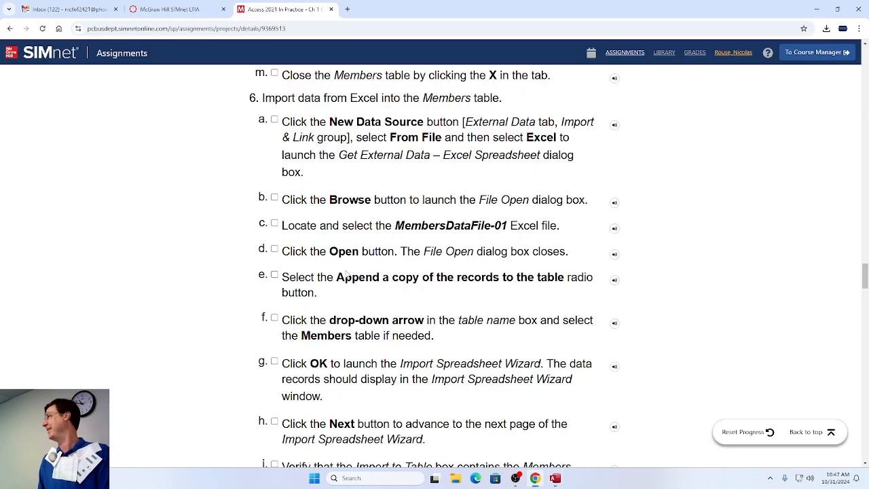
{"action": "key", "text": "alt+Tab"}
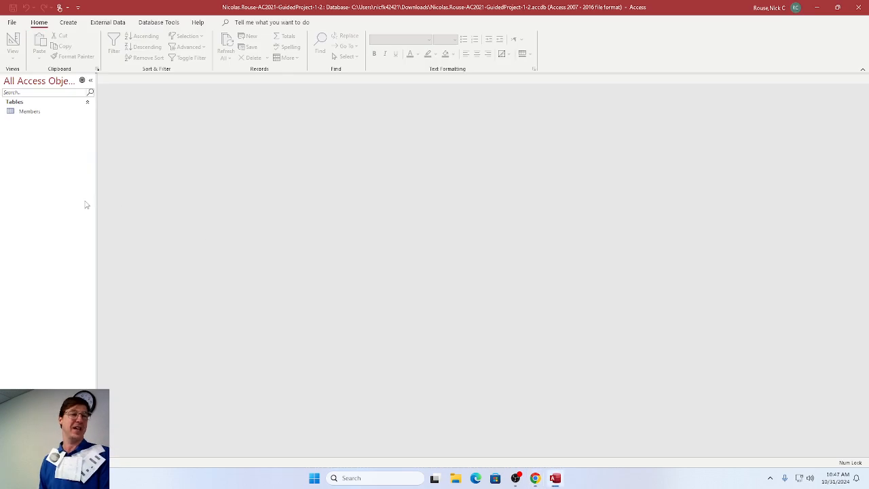
{"action": "key", "text": "alt+Tab"}
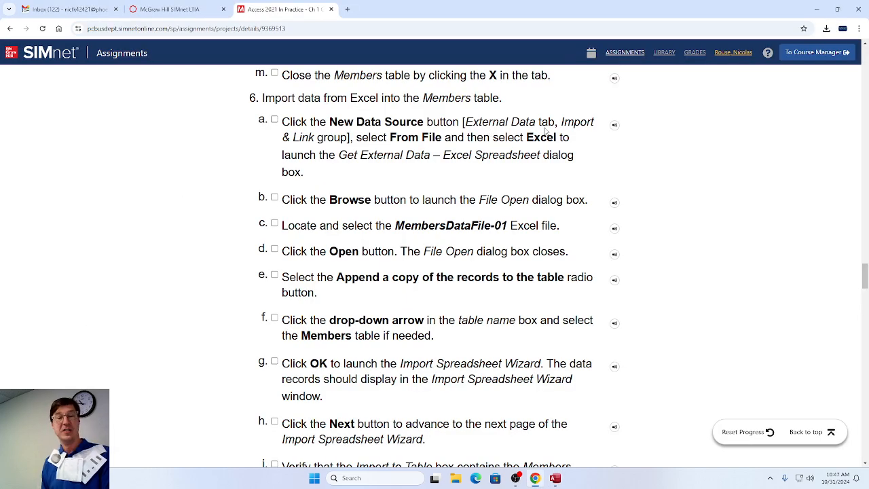
{"action": "key", "text": "alt+Tab"}
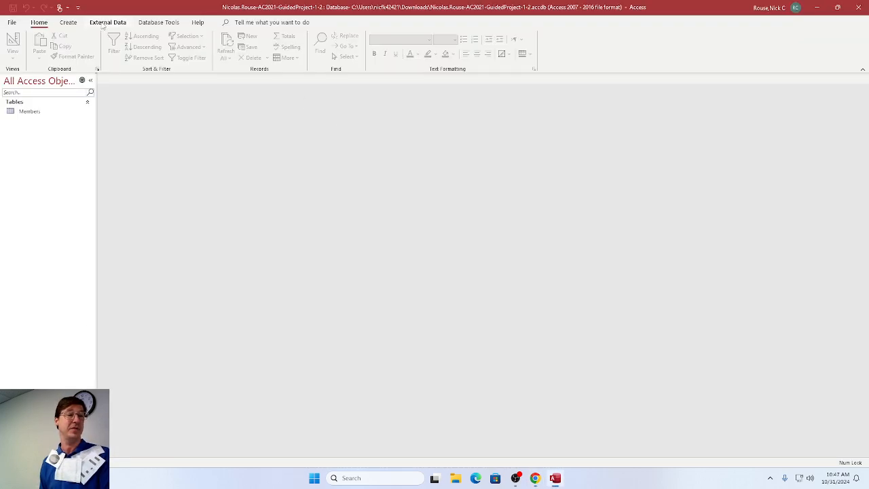
Start importing external data from an Excel file in Access, consulting instruction 6a in SIMnet.
{"action": "left_click", "coordinate": [103, 24]}
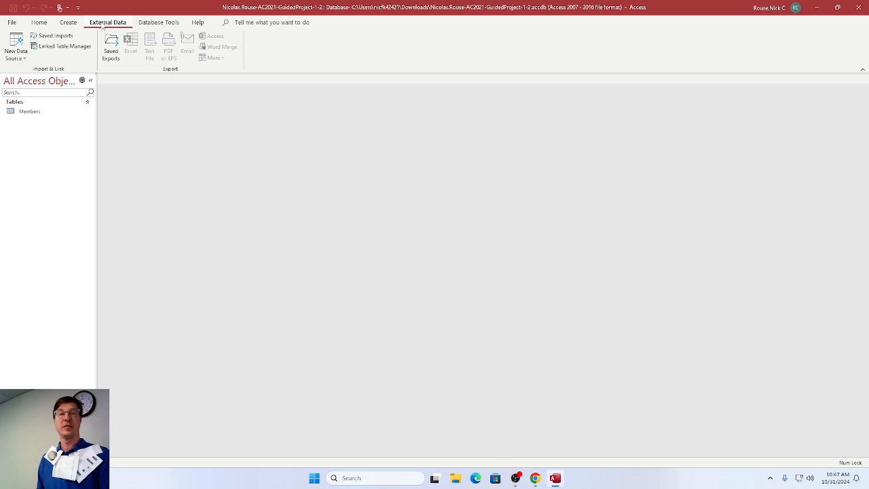
{"action": "key", "text": "alt+Tab"}
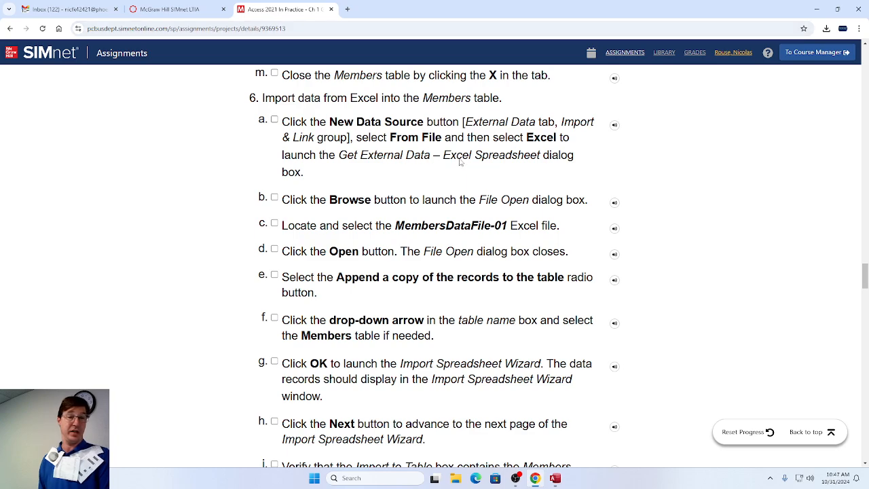
{"action": "key", "text": "alt+Tab"}
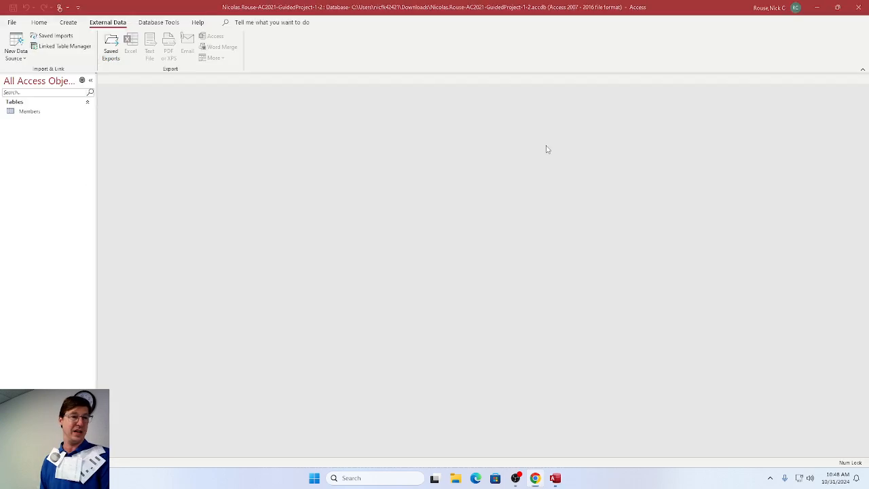
{"action": "key", "text": "alt+Tab"}
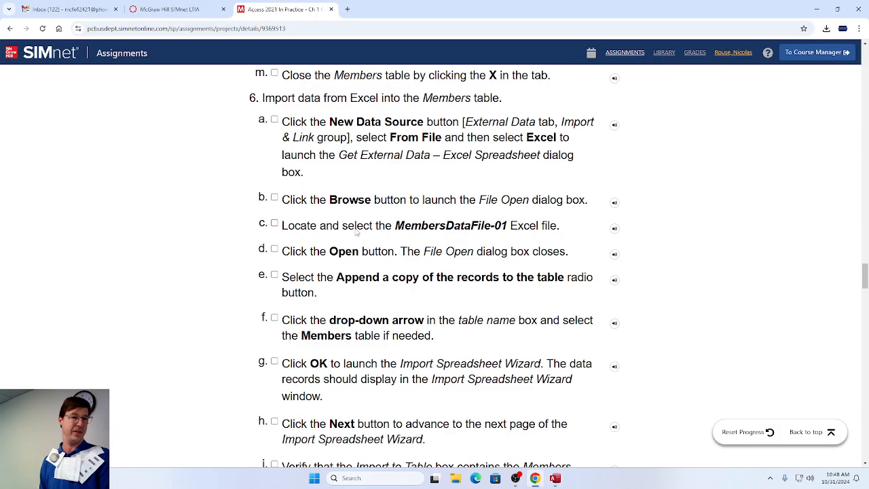
{"action": "key", "text": "alt+Tab"}
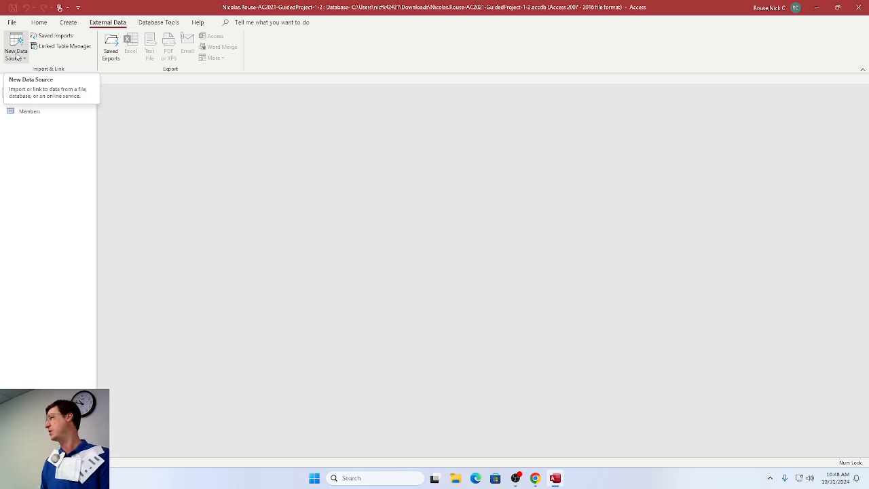
{"action": "left_click", "coordinate": [17, 55]}
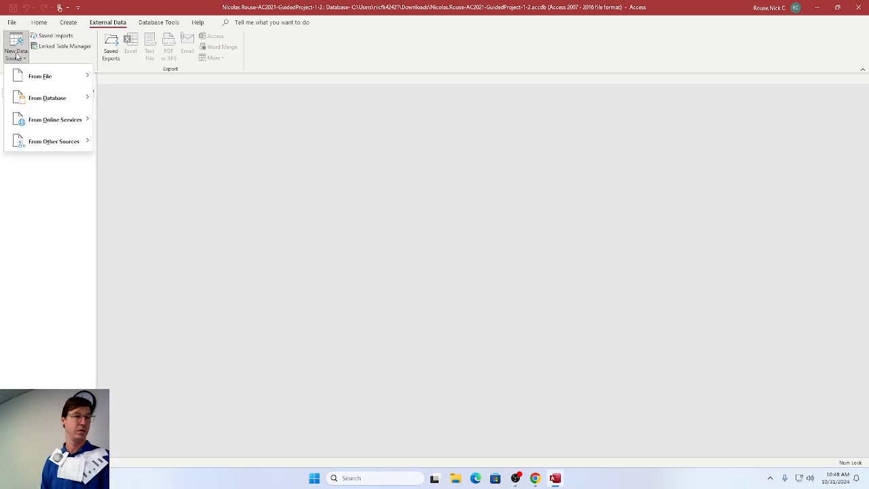
{"action": "mouse_move", "coordinate": [30, 80]}
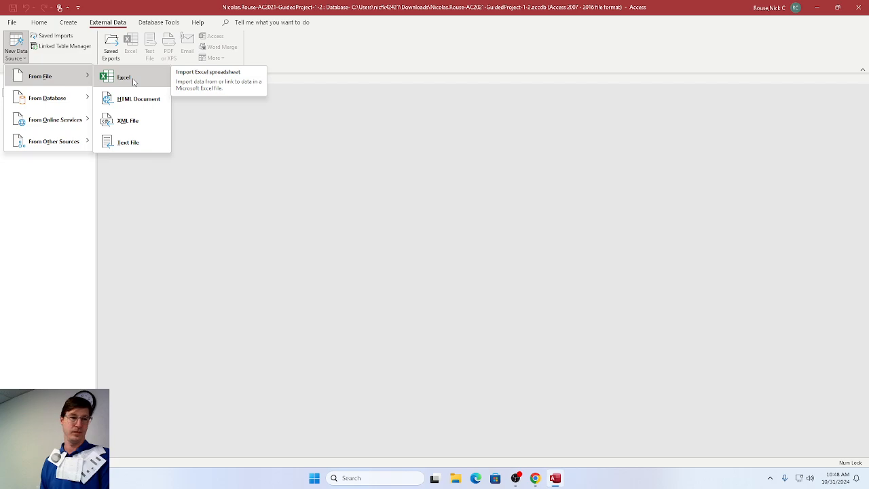
{"action": "left_click", "coordinate": [124, 77]}
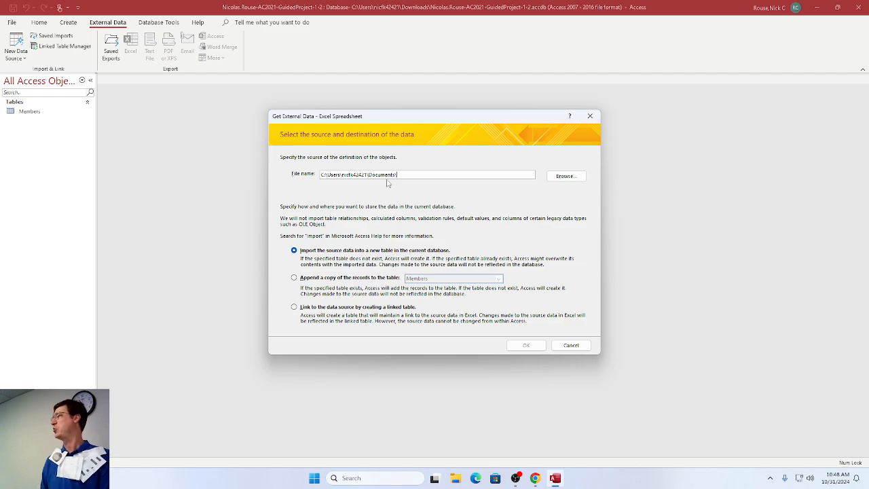
Choose the MembersDataFile-01 Excel file in the Downloads folder as the source of the import.
{"action": "left_click", "coordinate": [567, 176]}
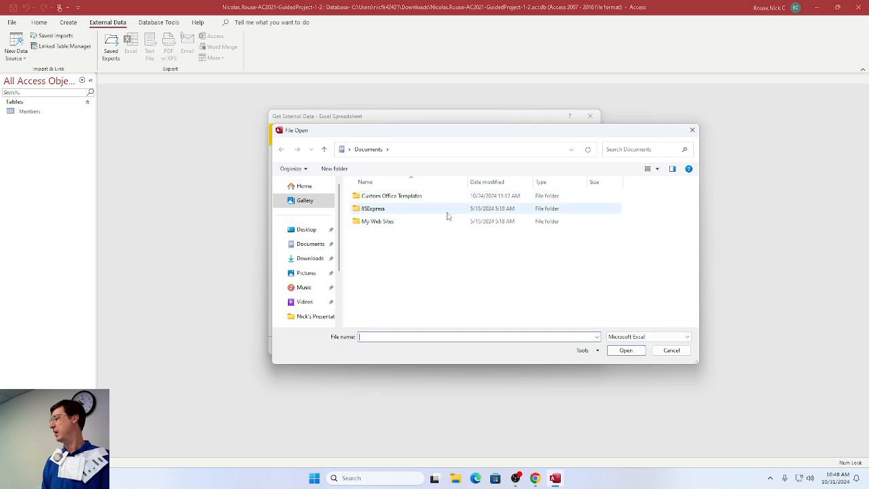
{"action": "left_click", "coordinate": [313, 263]}
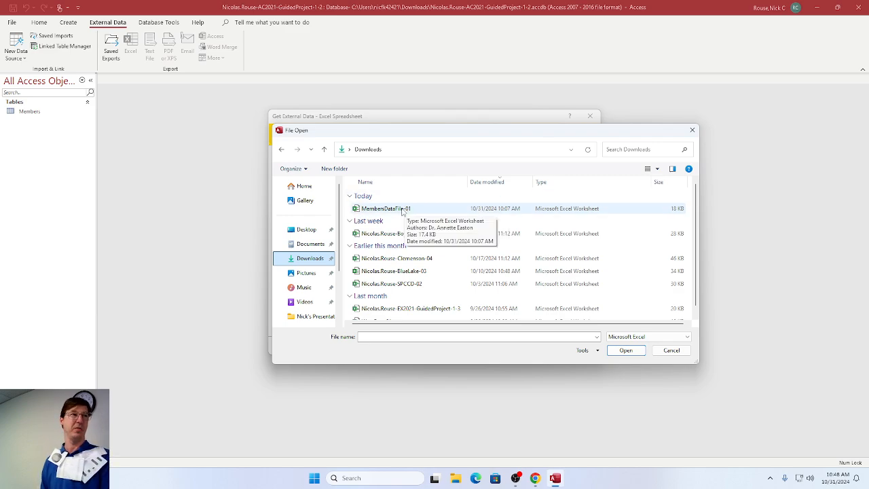
{"action": "double_click", "coordinate": [403, 210]}
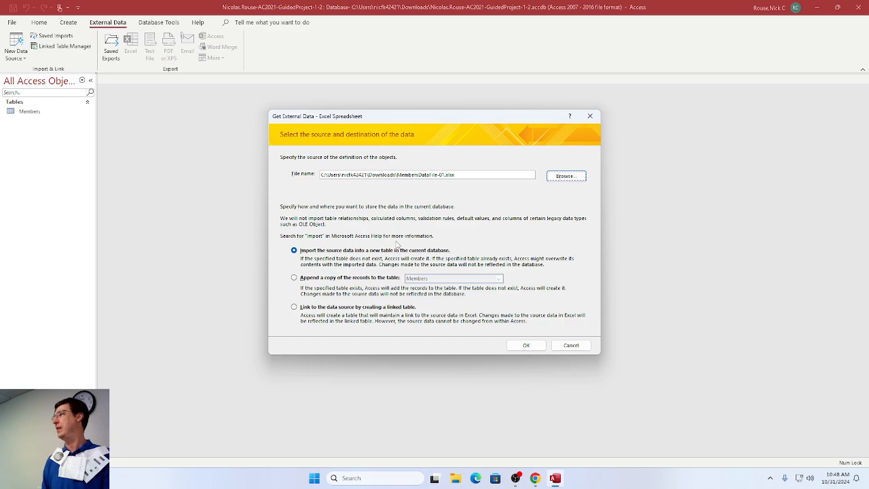
Append the Excel records to the Members table and finish the import without saving the import steps.
{"action": "left_click", "coordinate": [295, 278]}
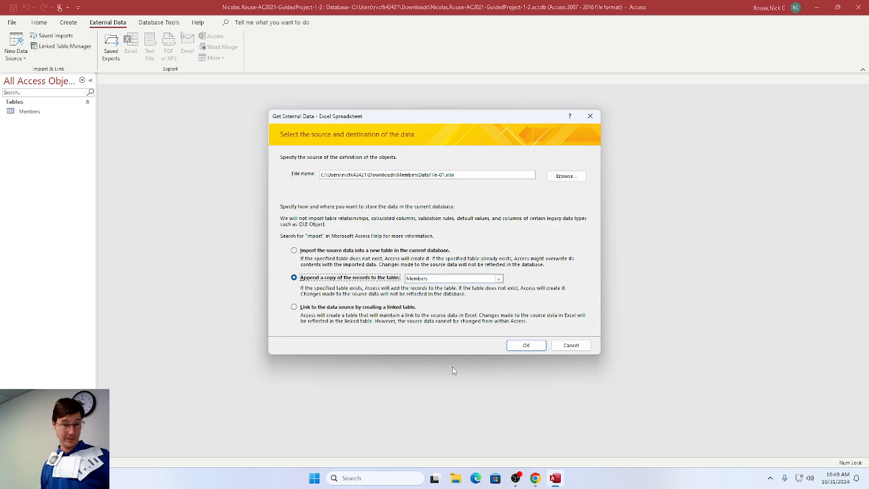
{"action": "left_click", "coordinate": [516, 346]}
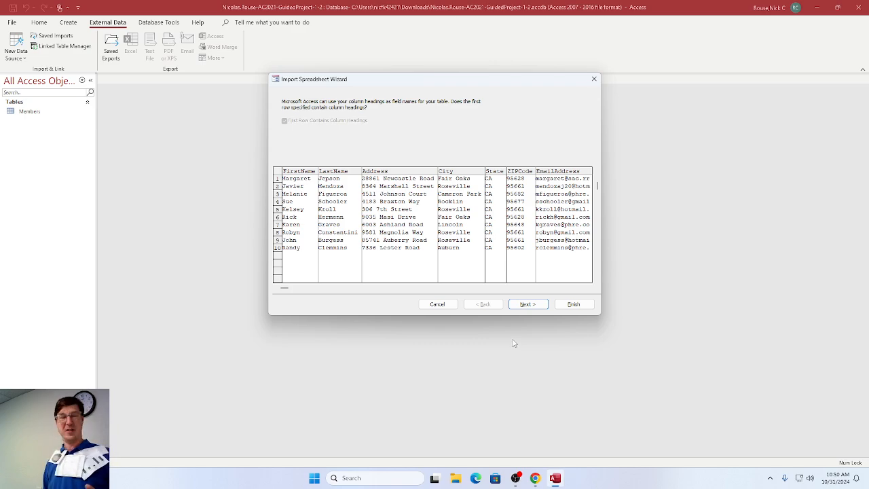
{"action": "left_click", "coordinate": [573, 305]}
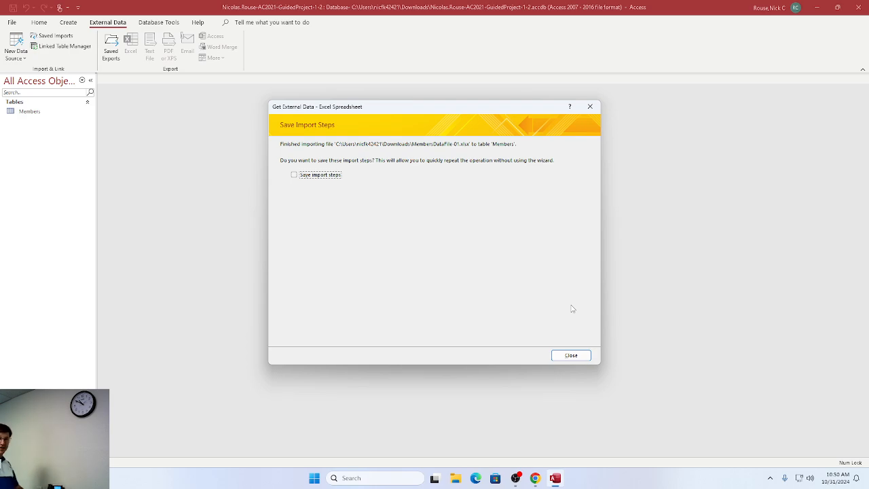
{"action": "left_click", "coordinate": [569, 355]}
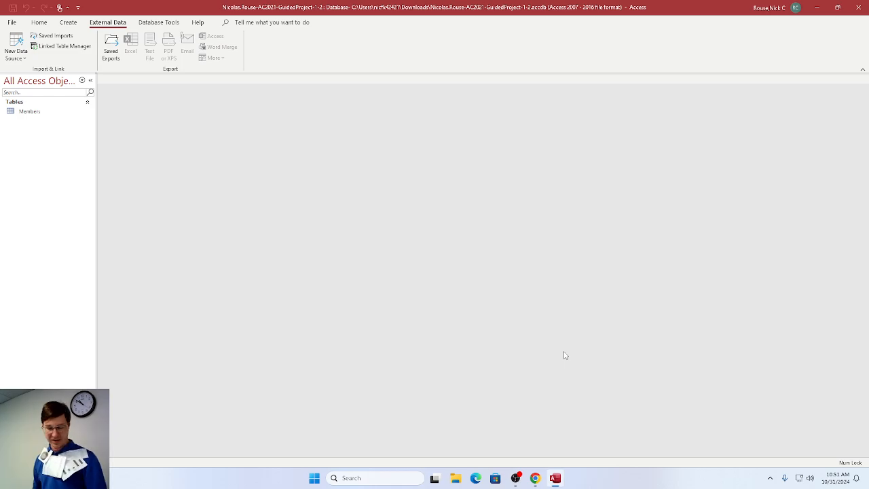
Switch to SIMnet and read the rest of step 6 and the step 7 and 8 instructions, including Figure 1-111.
{"action": "key", "text": "alt+Tab"}
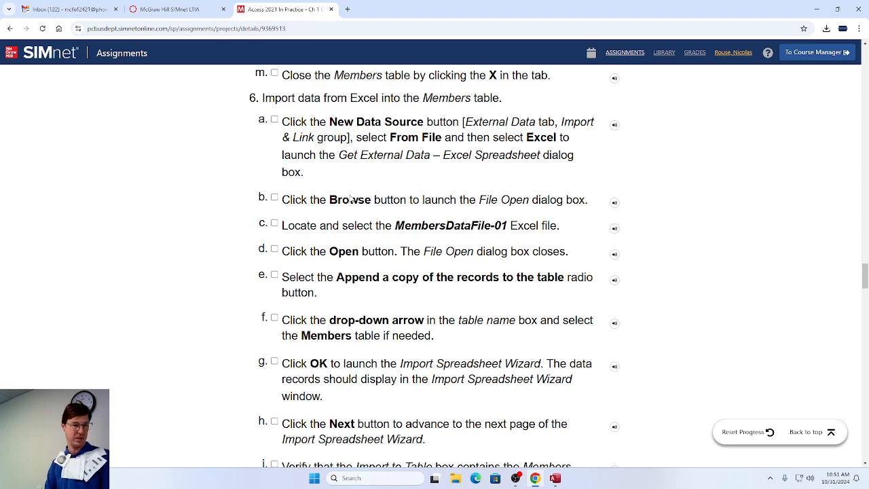
{"action": "scroll", "coordinate": [377, 329], "scroll_direction": "down", "scroll_amount": 3}
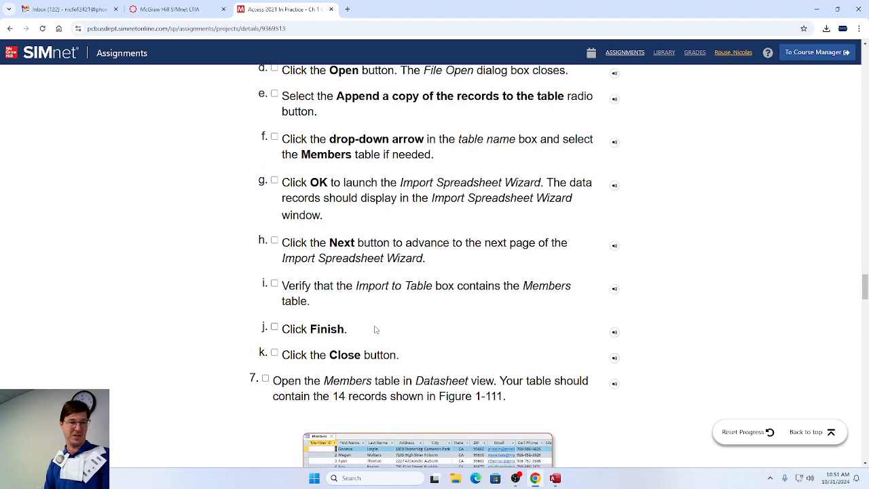
{"action": "scroll", "coordinate": [393, 320], "scroll_direction": "down", "scroll_amount": 4}
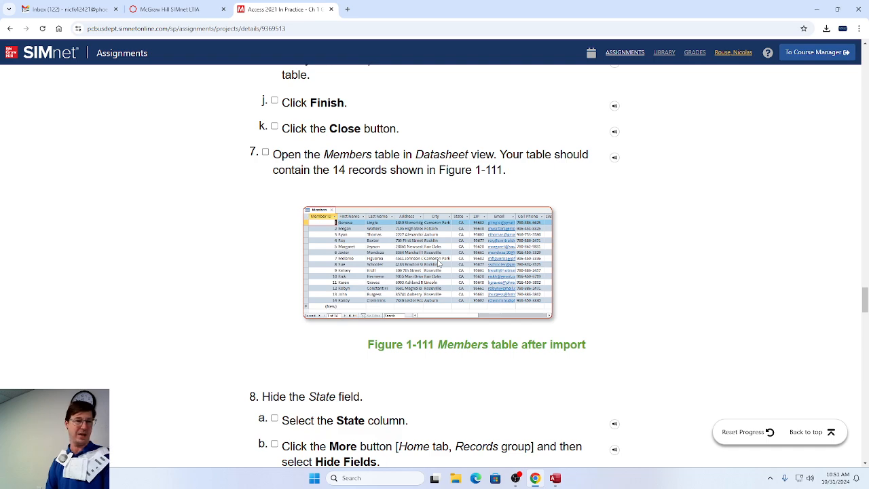
{"action": "scroll", "coordinate": [369, 204], "scroll_direction": "down", "scroll_amount": 1}
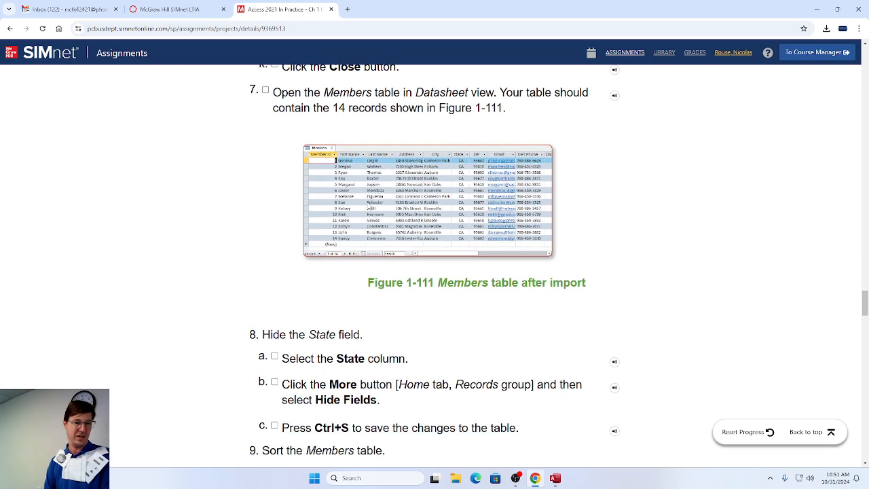
{"action": "scroll", "coordinate": [383, 254], "scroll_direction": "down", "scroll_amount": 1}
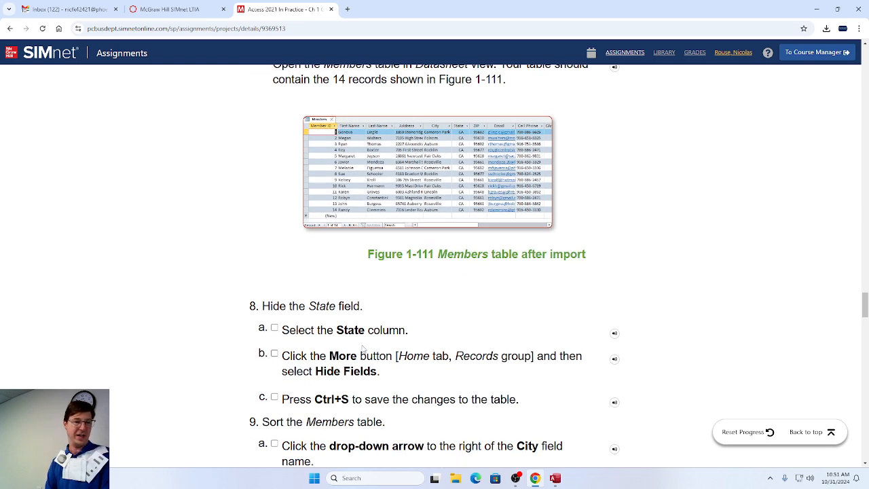
{"action": "scroll", "coordinate": [379, 353], "scroll_direction": "up", "scroll_amount": 1}
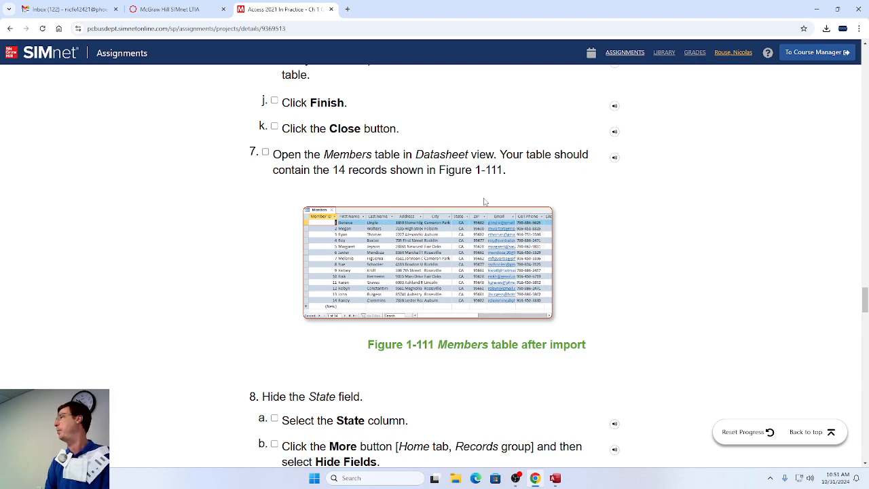
Return to Access, open the Members table in Datasheet view and hide the State field.
{"action": "key", "text": "alt+Tab"}
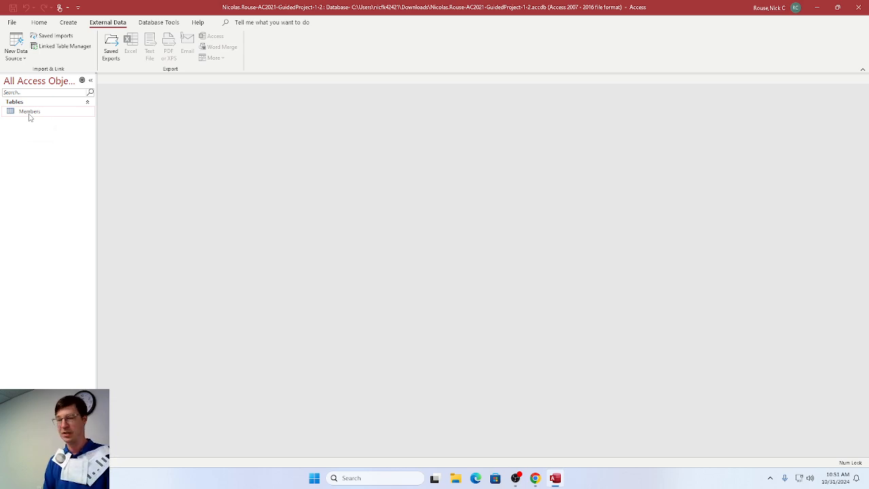
{"action": "double_click", "coordinate": [29, 113]}
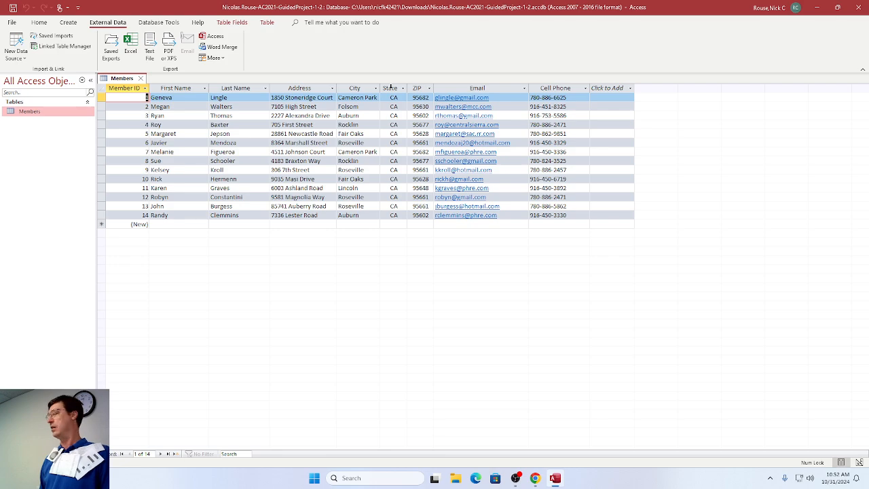
{"action": "right_click", "coordinate": [391, 87]}
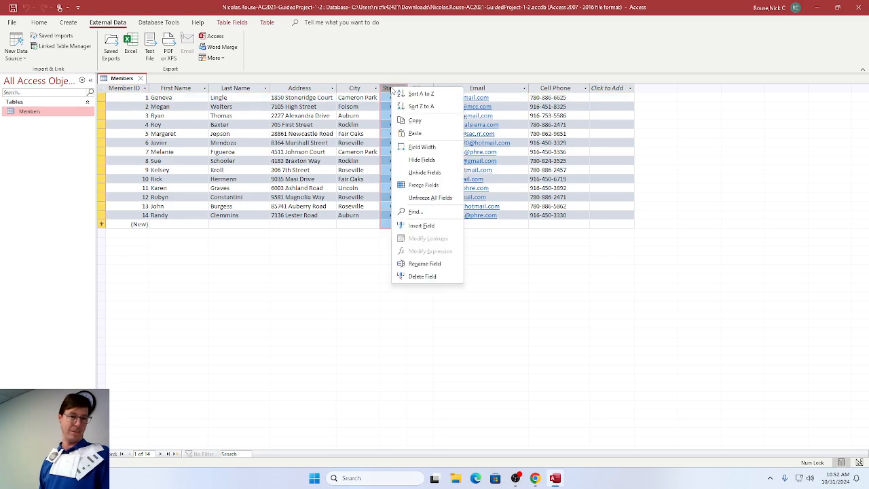
{"action": "left_click", "coordinate": [423, 160]}
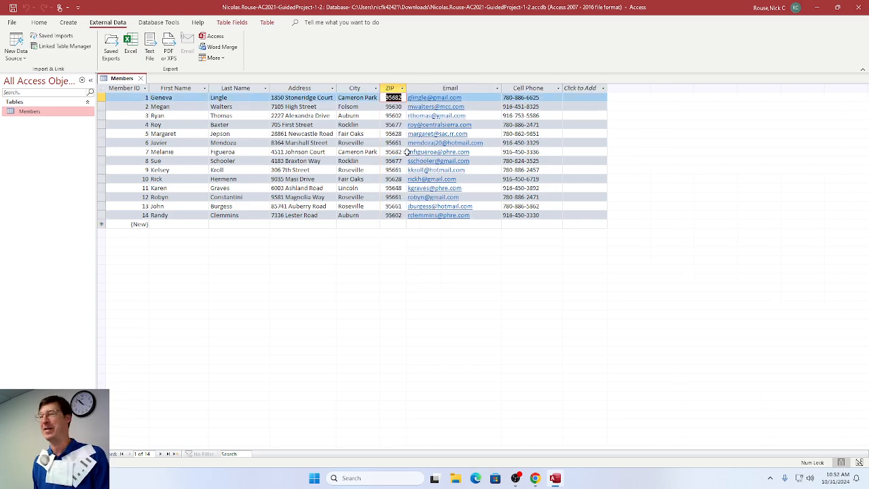
Check instruction 8c in SIMnet on saving the table changes, and return to the Members table in Access.
{"action": "key", "text": "alt+Tab"}
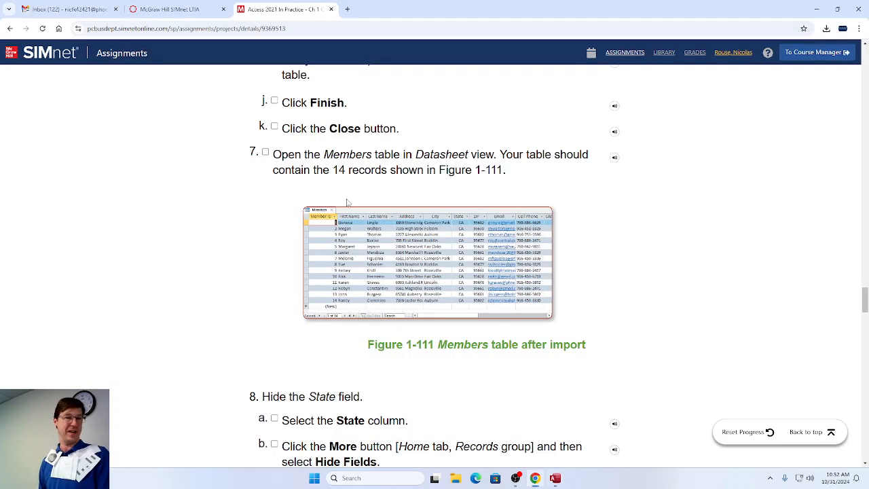
{"action": "scroll", "coordinate": [349, 204], "scroll_direction": "down", "scroll_amount": 4}
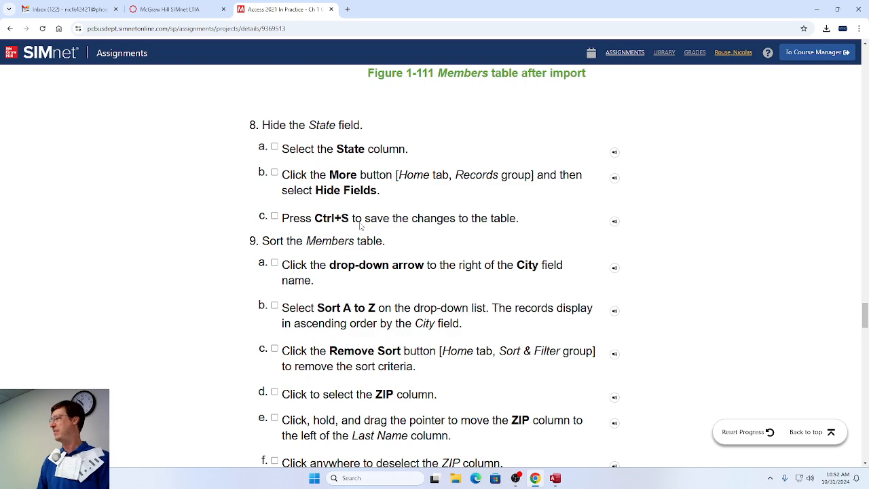
{"action": "key", "text": "alt+Tab"}
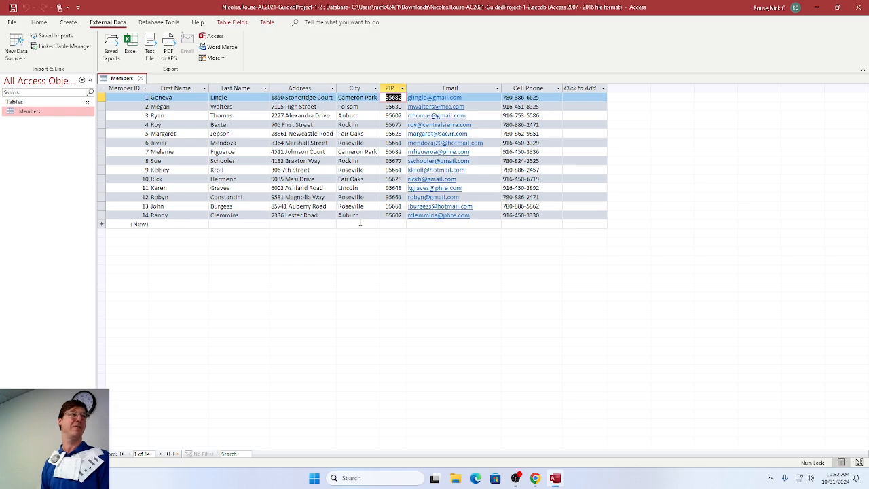
Read SIMnet steps 9 to 13 on sorting, filtering, closing and reviewing the Members table.
{"action": "key", "text": "alt+Tab"}
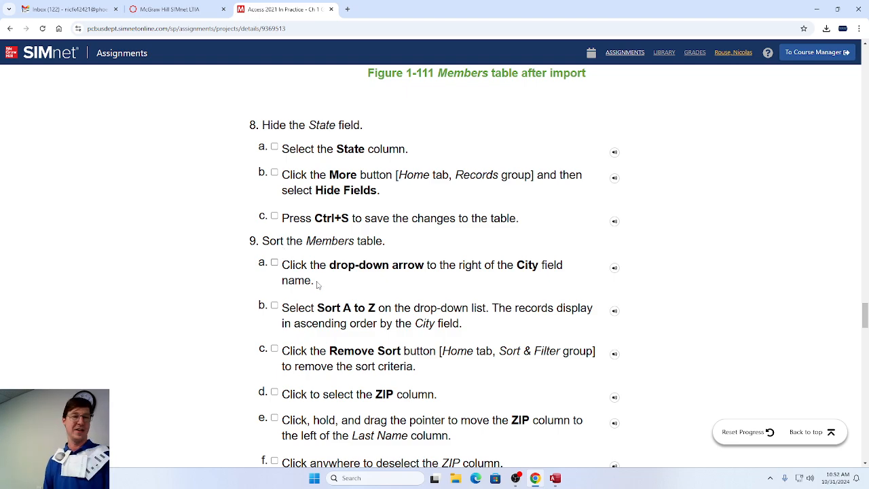
{"action": "scroll", "coordinate": [322, 284], "scroll_direction": "down", "scroll_amount": 2}
{"action": "scroll", "coordinate": [346, 196], "scroll_direction": "down", "scroll_amount": 4}
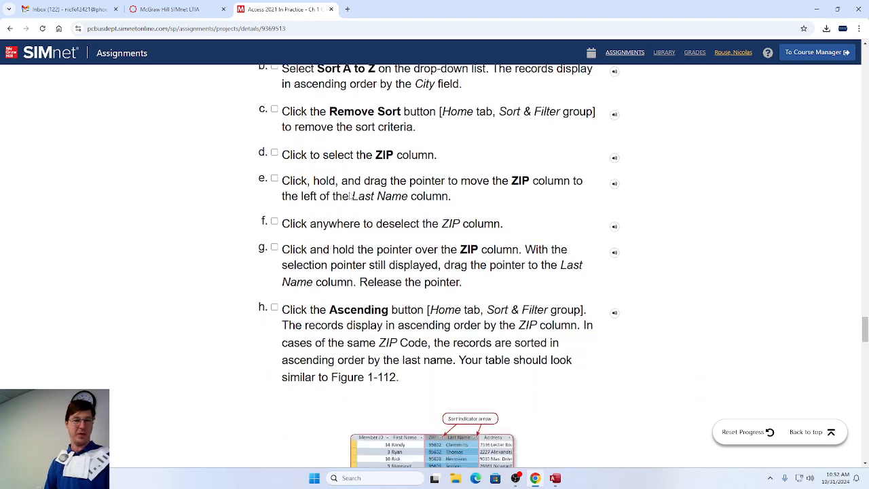
{"action": "scroll", "coordinate": [348, 196], "scroll_direction": "down", "scroll_amount": 7}
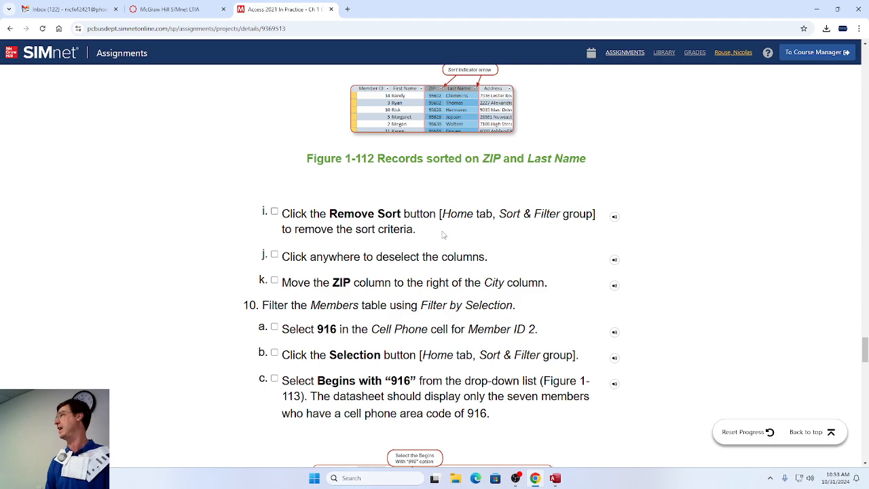
{"action": "scroll", "coordinate": [441, 234], "scroll_direction": "down", "scroll_amount": 3}
{"action": "scroll", "coordinate": [440, 235], "scroll_direction": "down", "scroll_amount": 1}
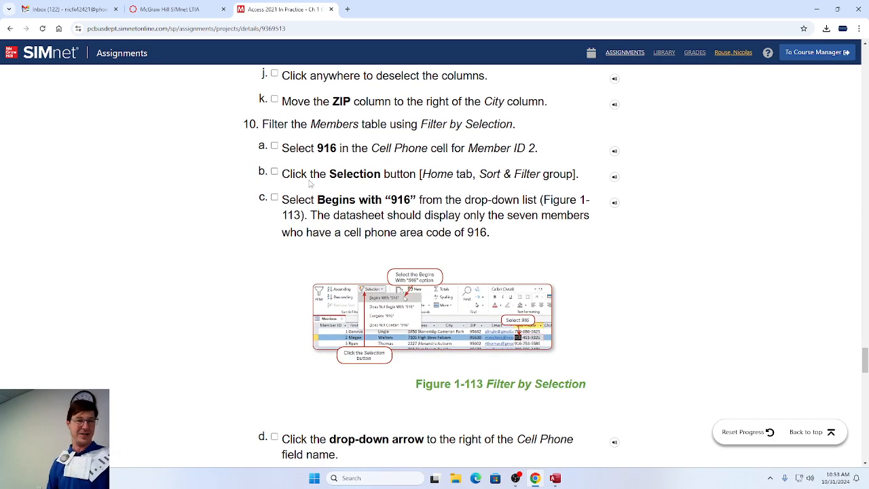
{"action": "scroll", "coordinate": [319, 175], "scroll_direction": "down", "scroll_amount": 6}
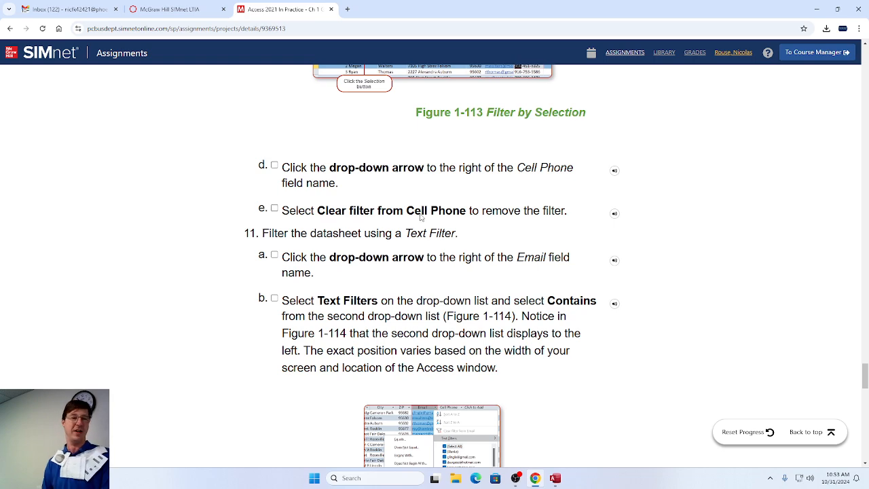
{"action": "scroll", "coordinate": [408, 247], "scroll_direction": "down", "scroll_amount": 1}
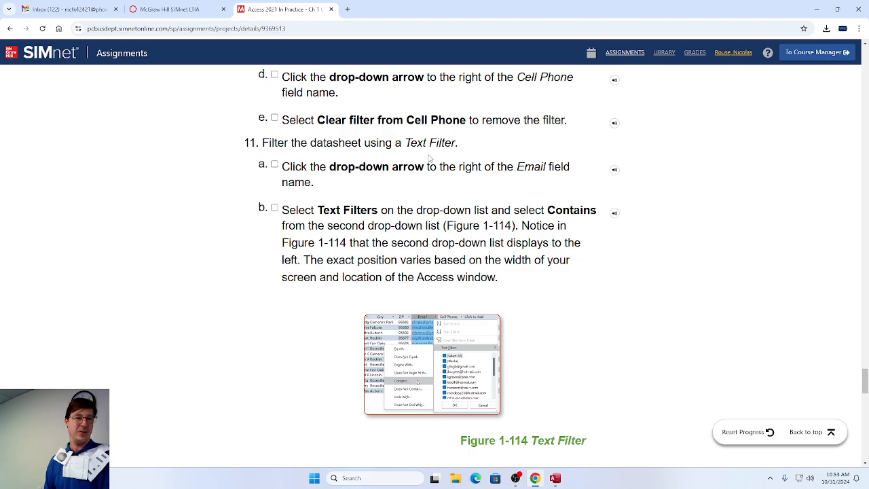
{"action": "scroll", "coordinate": [390, 207], "scroll_direction": "down", "scroll_amount": 3}
{"action": "scroll", "coordinate": [390, 207], "scroll_direction": "down", "scroll_amount": 2}
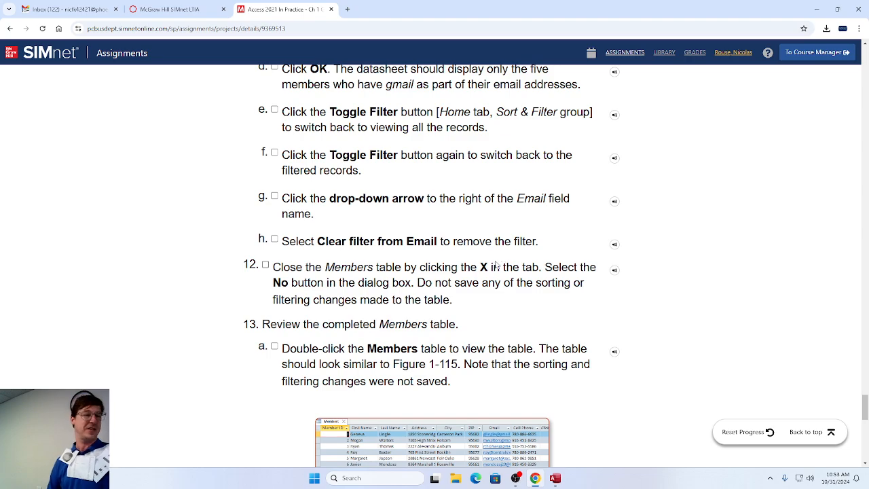
{"action": "scroll", "coordinate": [501, 261], "scroll_direction": "down", "scroll_amount": 2}
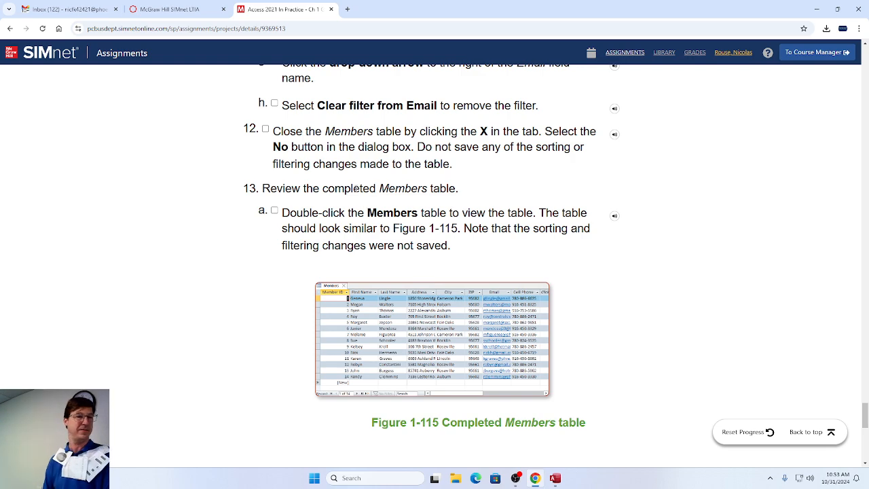
{"action": "scroll", "coordinate": [493, 178], "scroll_direction": "down", "scroll_amount": 2}
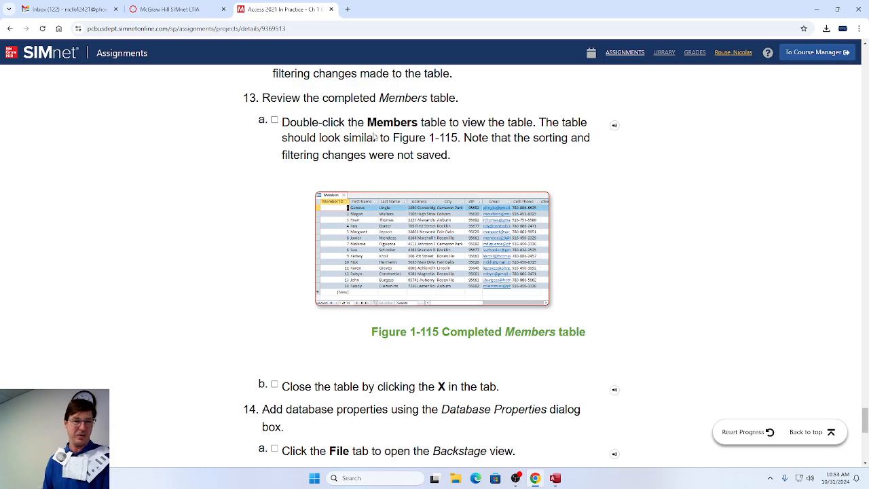
Compare the Members table in Access with Figure 1-115 in SIMnet and close it, returning to the step 14 instructions.
{"action": "key", "text": "alt+Tab"}
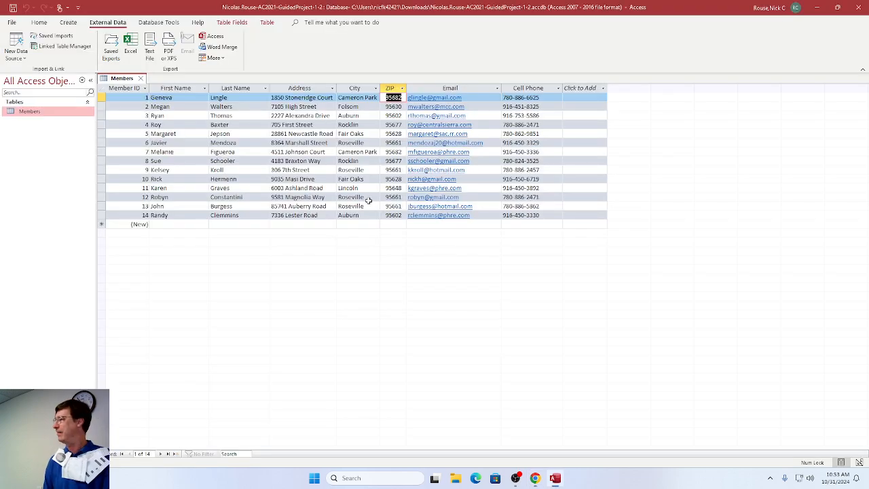
{"action": "key", "text": "alt+Tab"}
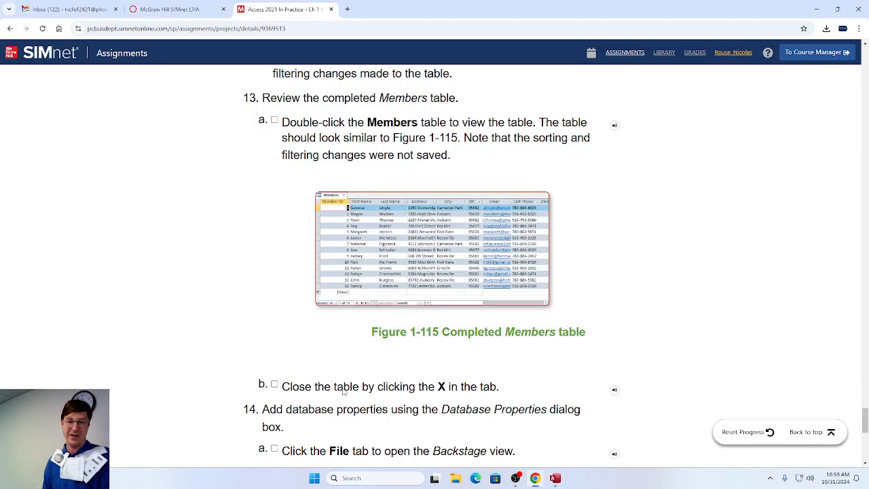
{"action": "scroll", "coordinate": [344, 390], "scroll_direction": "down", "scroll_amount": 3}
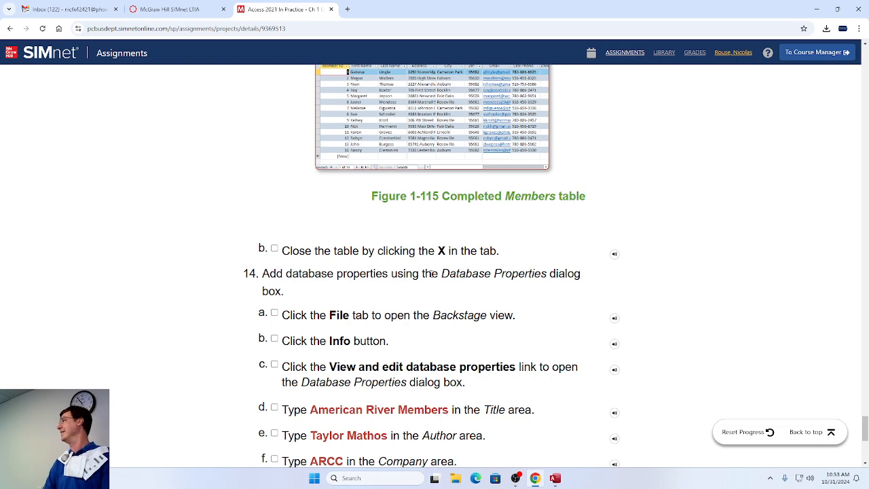
{"action": "key", "text": "alt+Tab"}
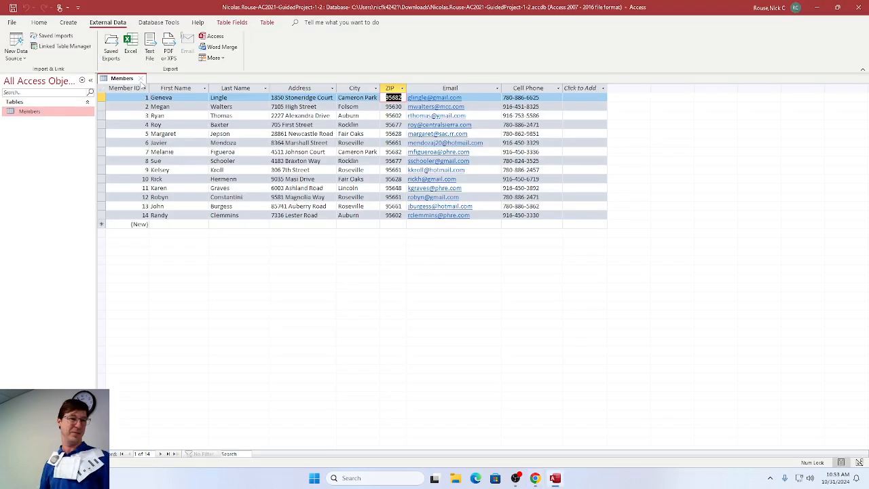
{"action": "left_click", "coordinate": [141, 78]}
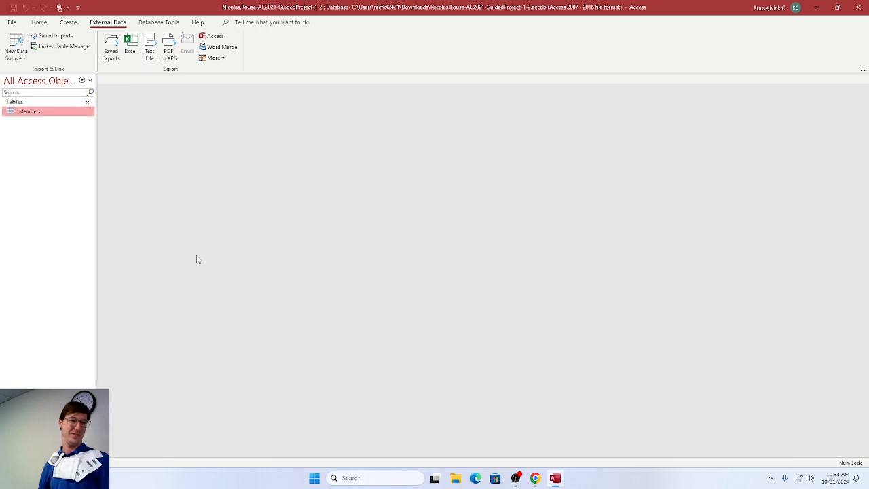
{"action": "key", "text": "alt+Tab"}
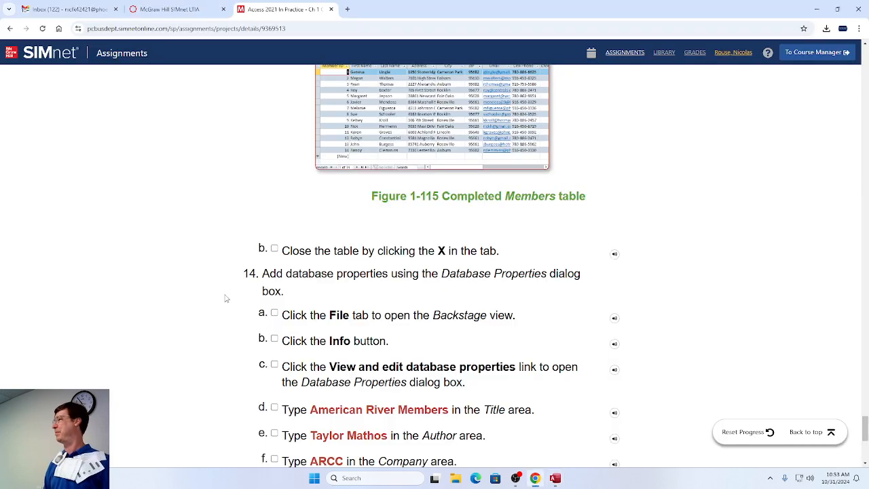
Read SIMnet step 14, switch to Access and open the database properties for editing.
{"action": "scroll", "coordinate": [227, 296], "scroll_direction": "down", "scroll_amount": 2}
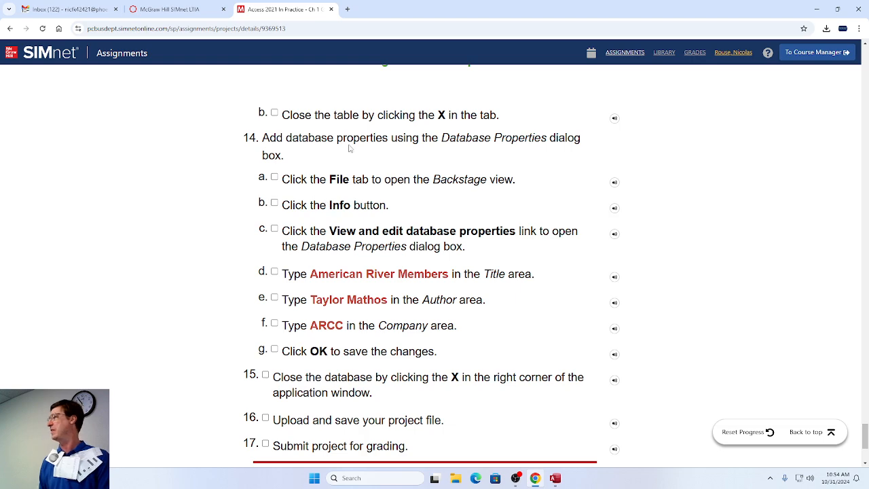
{"action": "key", "text": "alt+Tab"}
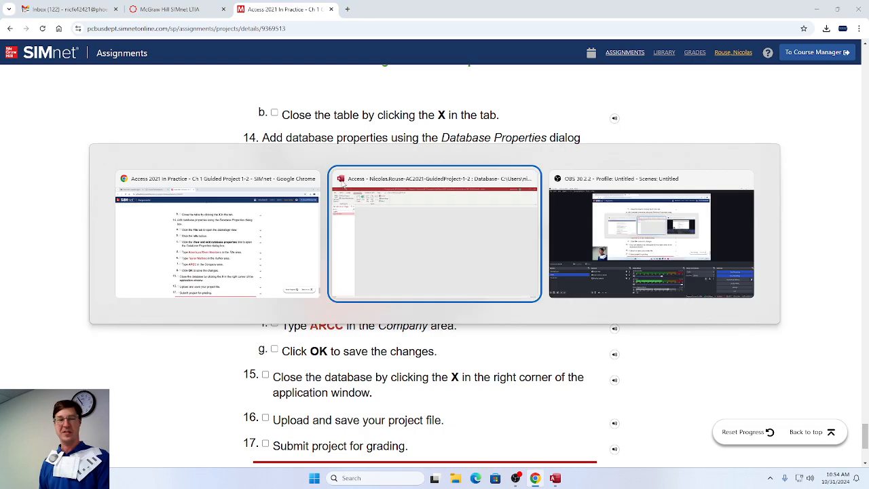
{"action": "left_click", "coordinate": [12, 23]}
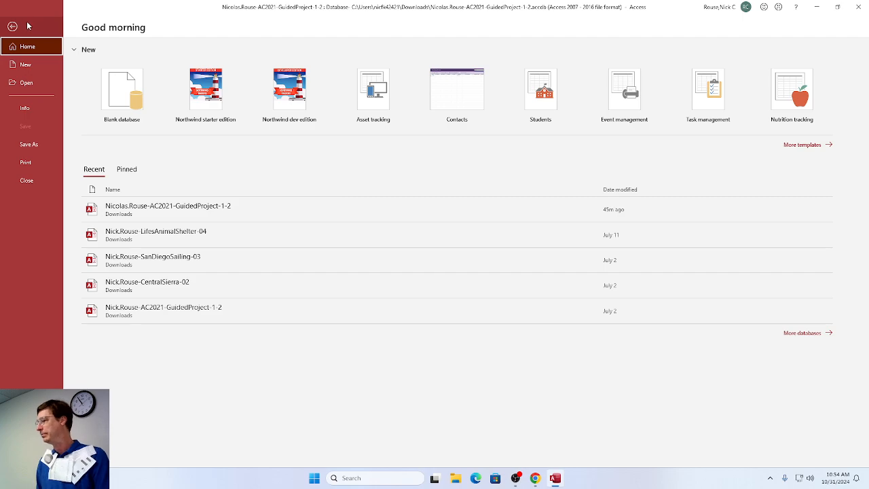
{"action": "left_click", "coordinate": [29, 113]}
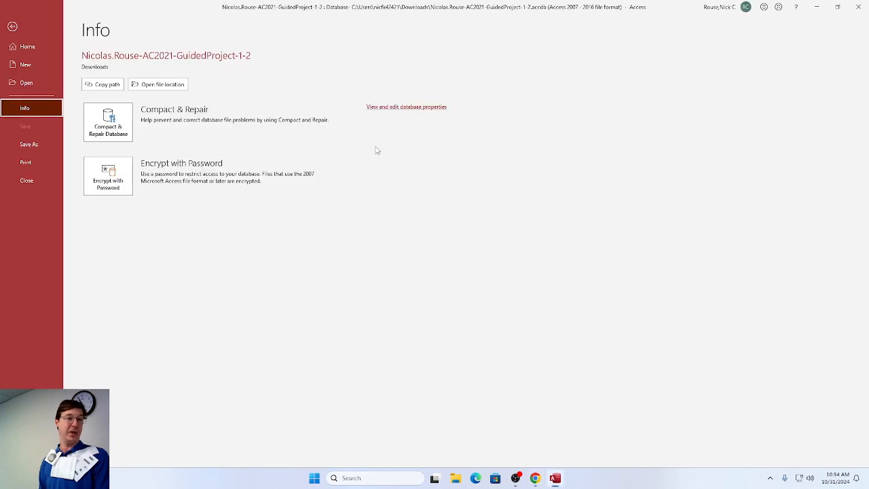
{"action": "left_click", "coordinate": [402, 109]}
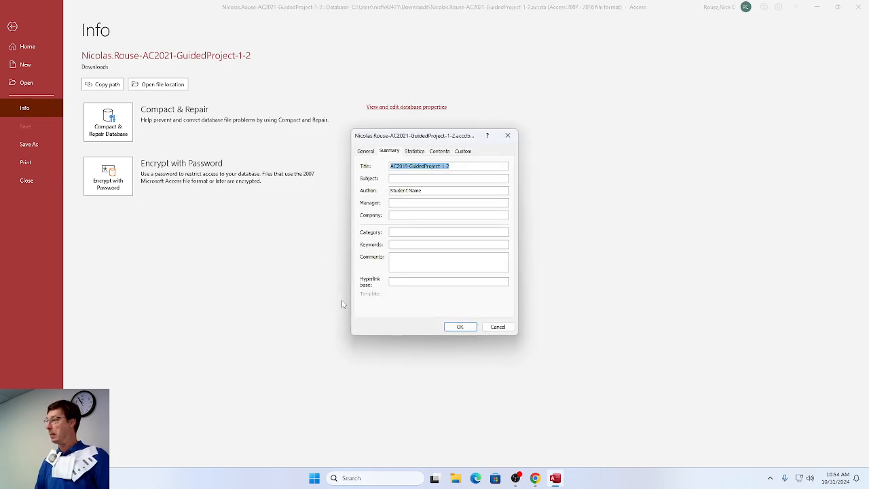
Copy "American River Members" from SIMnet instruction 14d and set it as the database's Title property in Access.
{"action": "key", "text": "alt+Tab"}
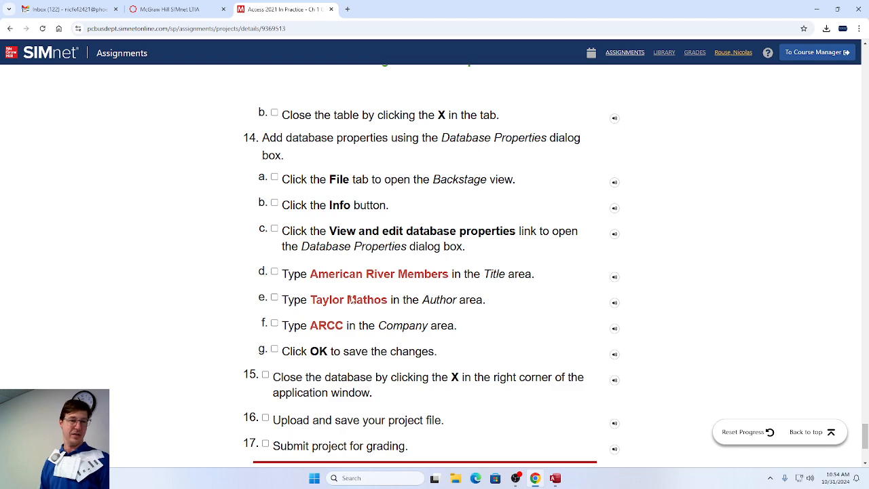
{"action": "left_click", "coordinate": [314, 278]}
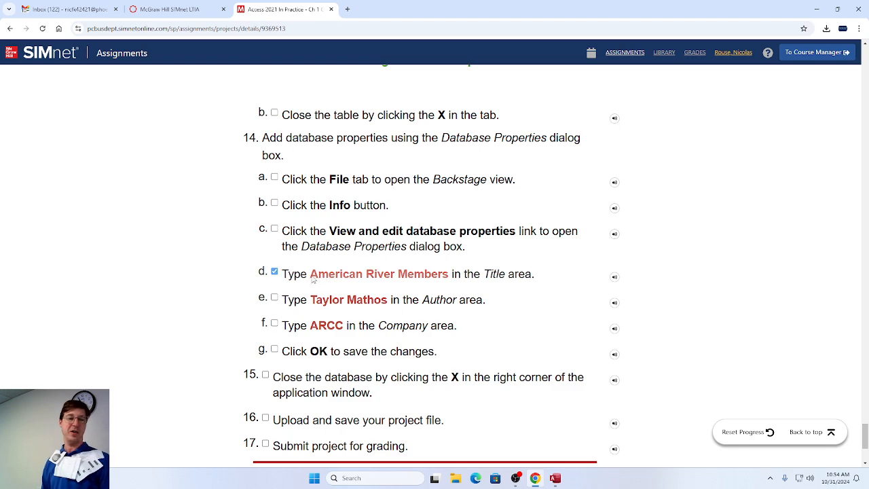
{"action": "left_click_drag", "start_coordinate": [313, 280], "coordinate": [455, 281]}
{"action": "key", "text": "ctrl+c"}
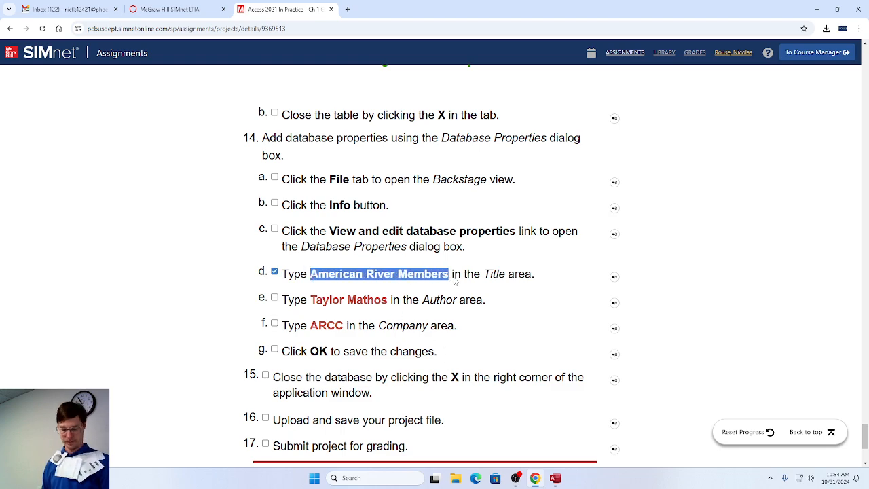
{"action": "key", "text": "alt+Tab"}
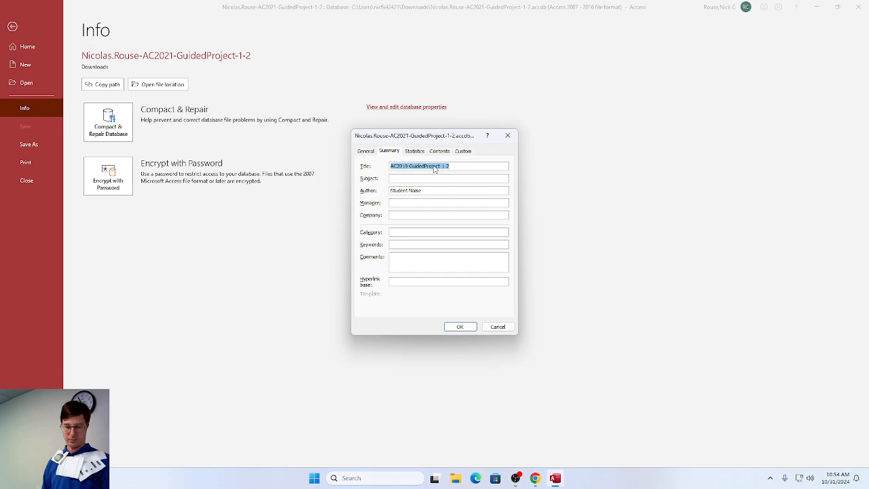
{"action": "key", "text": "ctrl+v"}
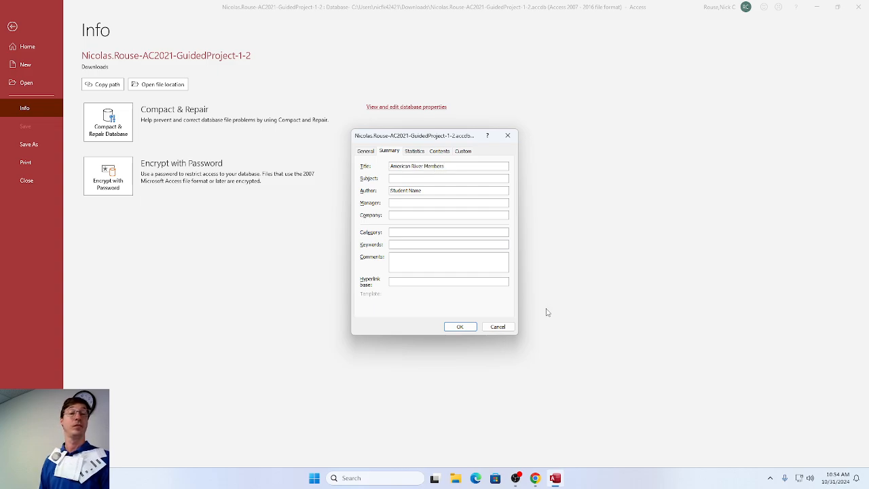
Copy the author's name from SIMnet instruction 14e and replace the Author property in Access with it.
{"action": "key", "text": "alt+Tab"}
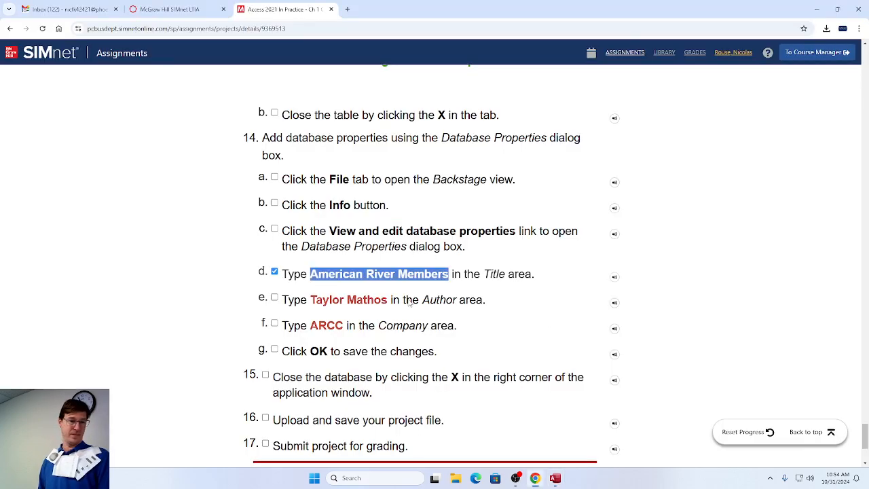
{"action": "left_click_drag", "start_coordinate": [310, 303], "coordinate": [389, 304]}
{"action": "key", "text": "ctrl+c"}
{"action": "key", "text": "alt+Tab"}
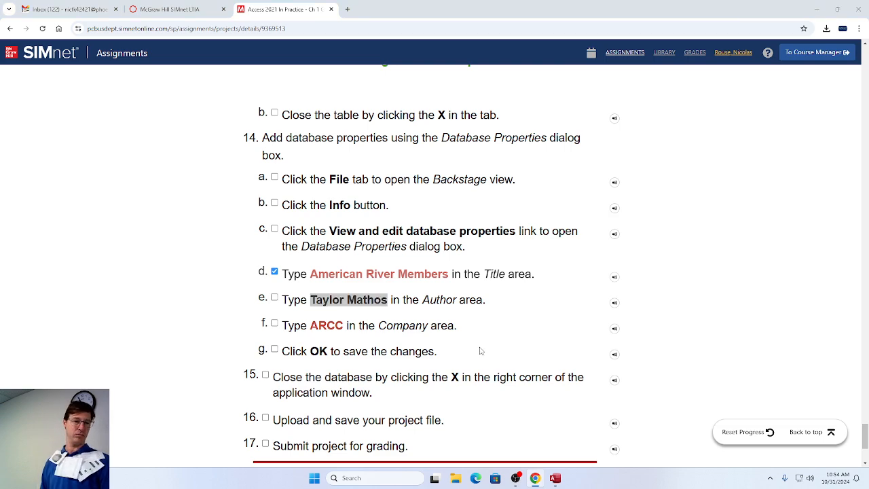
{"action": "left_click_drag", "start_coordinate": [434, 190], "coordinate": [341, 189]}
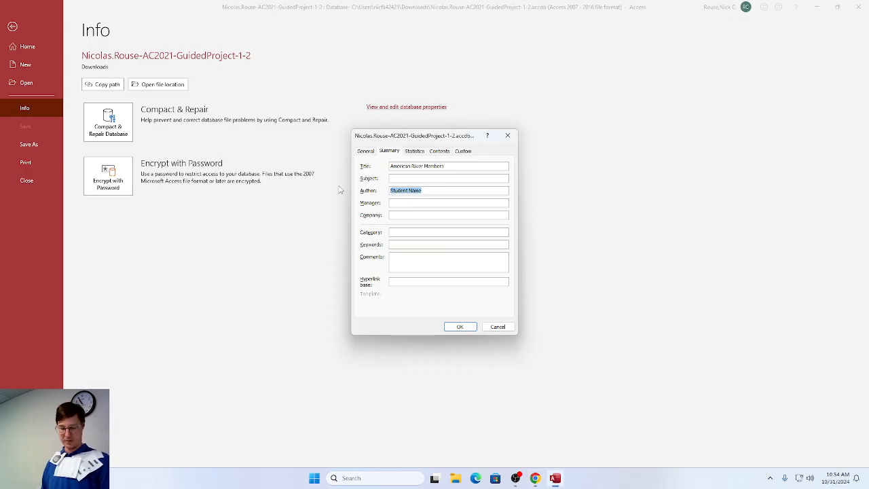
{"action": "key", "text": "ctrl+v"}
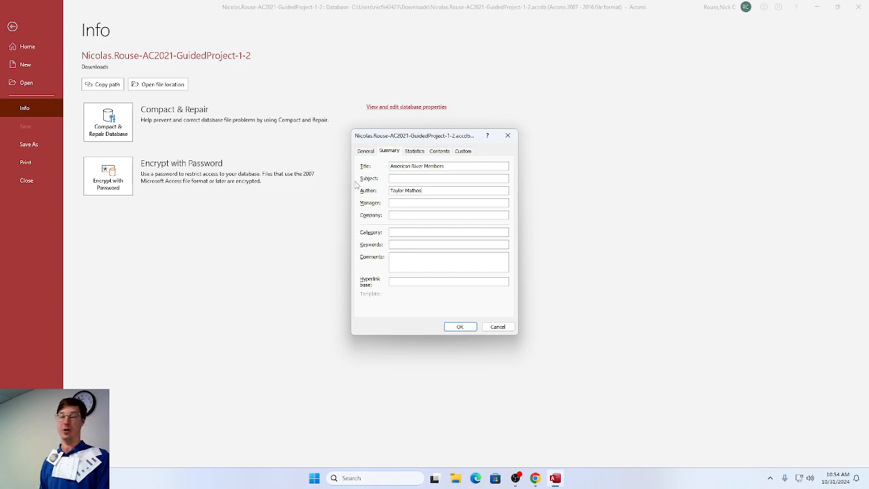
Check SIMnet instruction 14f, set the Company property to ARCC in Access, save the properties and close the database.
{"action": "key", "text": "alt+Tab"}
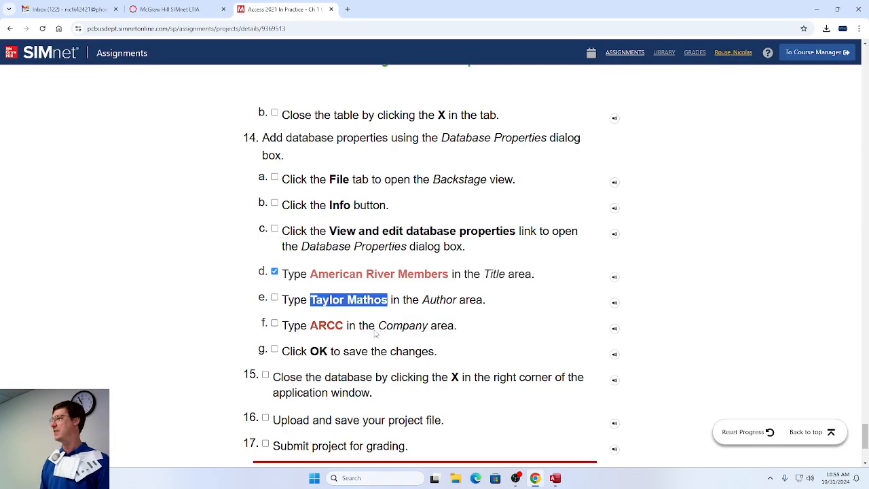
{"action": "key", "text": "alt+Tab"}
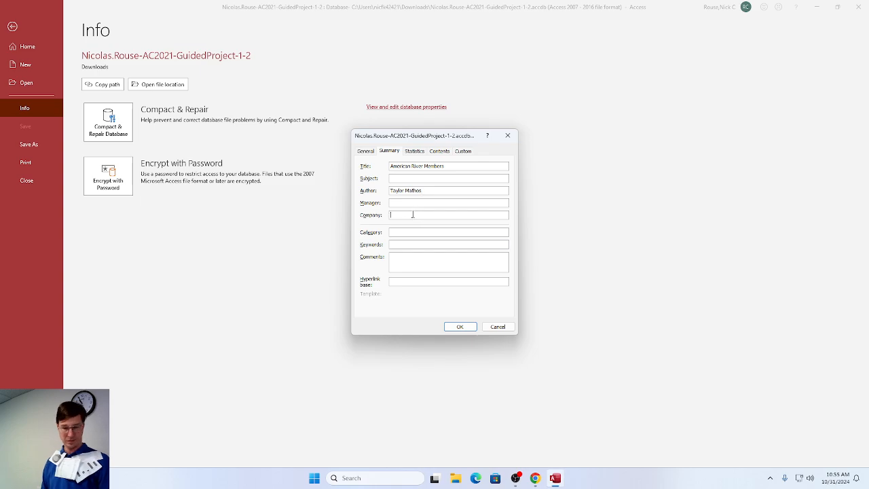
{"action": "type", "text": "ARCC"}
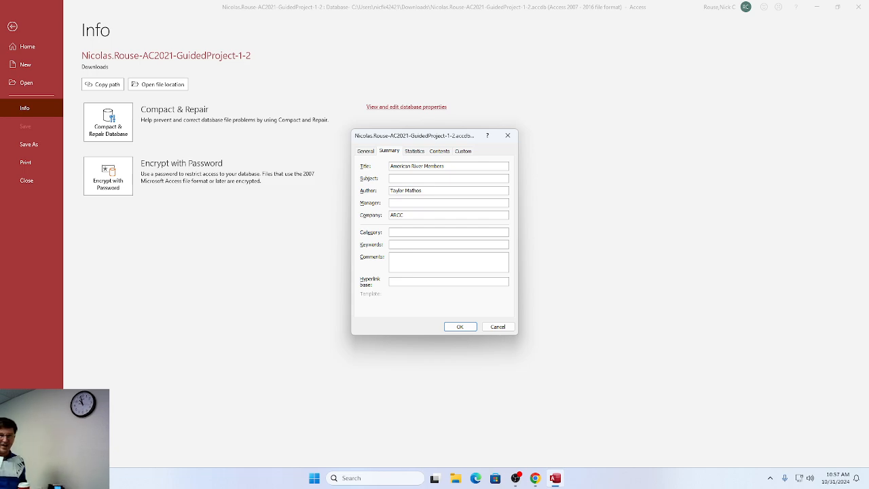
{"action": "left_click", "coordinate": [460, 327]}
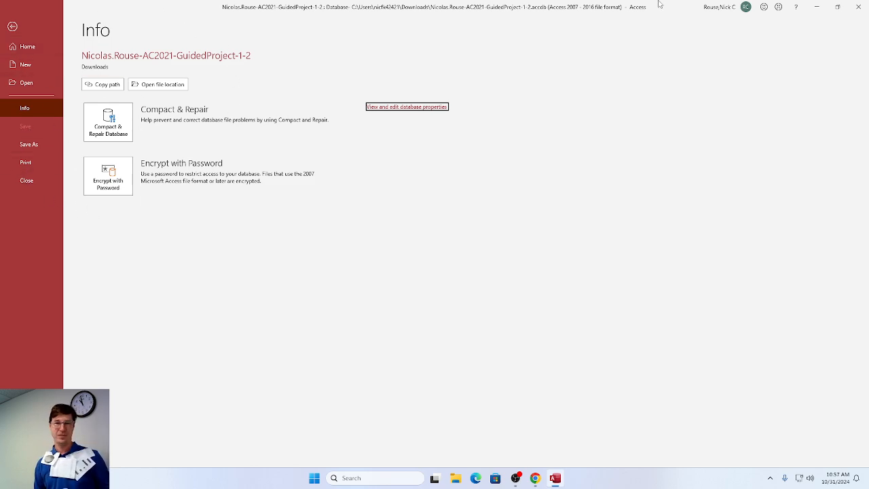
{"action": "left_click", "coordinate": [858, 6]}
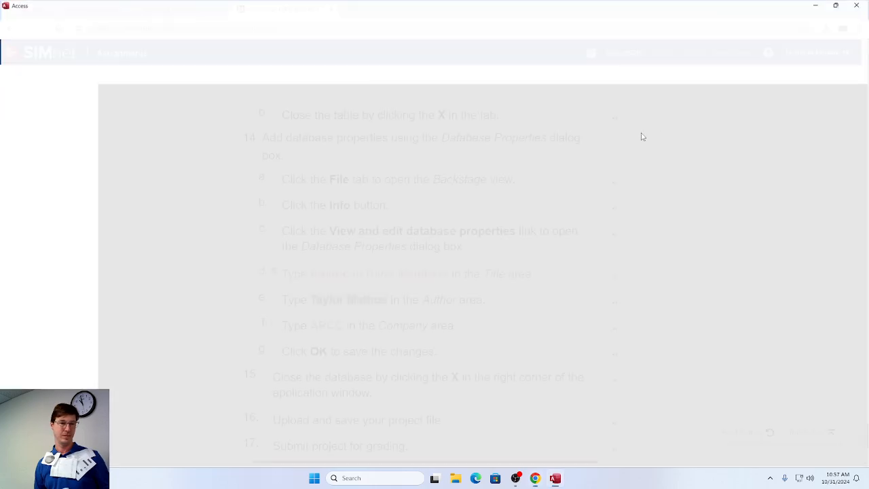
Upload the AC2021-GuidedProject-1-2 database from the Downloads folder to the SIMnet assignment and submit it for grading.
{"action": "left_click", "coordinate": [808, 431]}
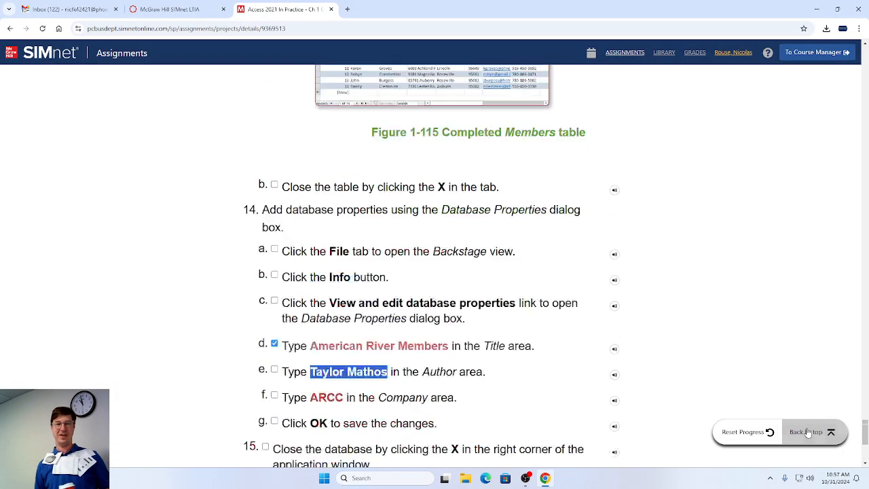
{"action": "left_click", "coordinate": [547, 190]}
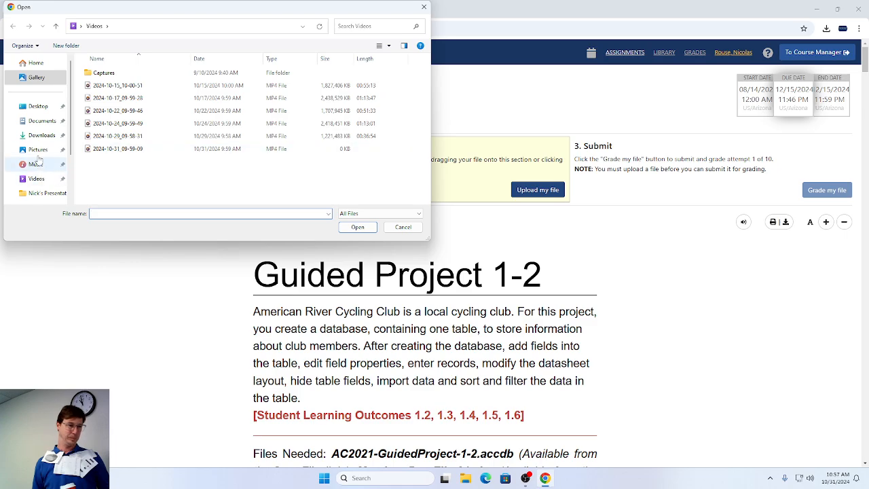
{"action": "left_click", "coordinate": [38, 137]}
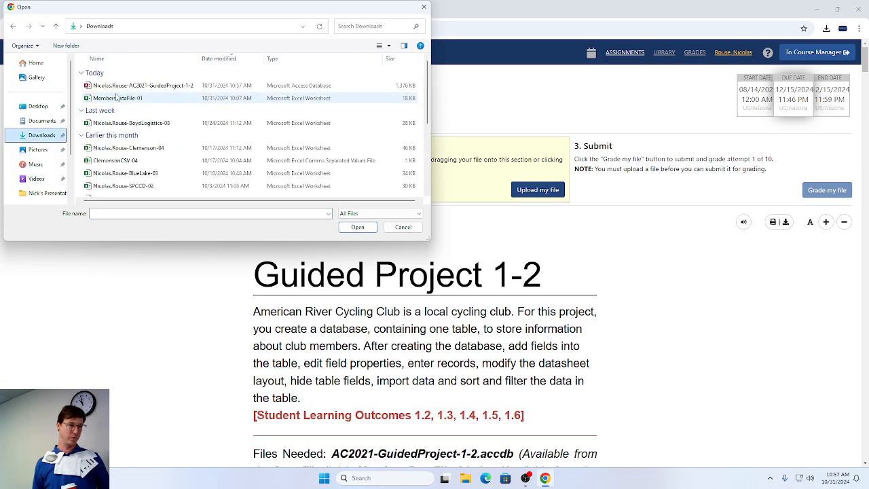
{"action": "double_click", "coordinate": [119, 87]}
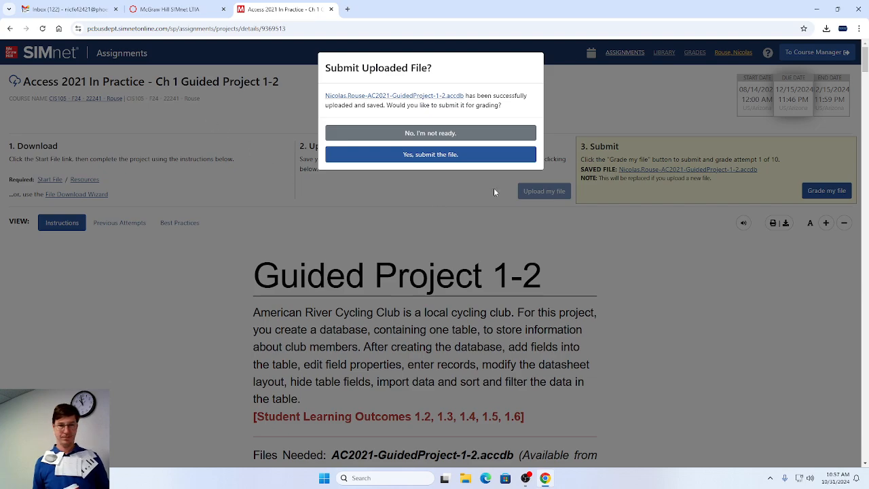
{"action": "left_click", "coordinate": [473, 155]}
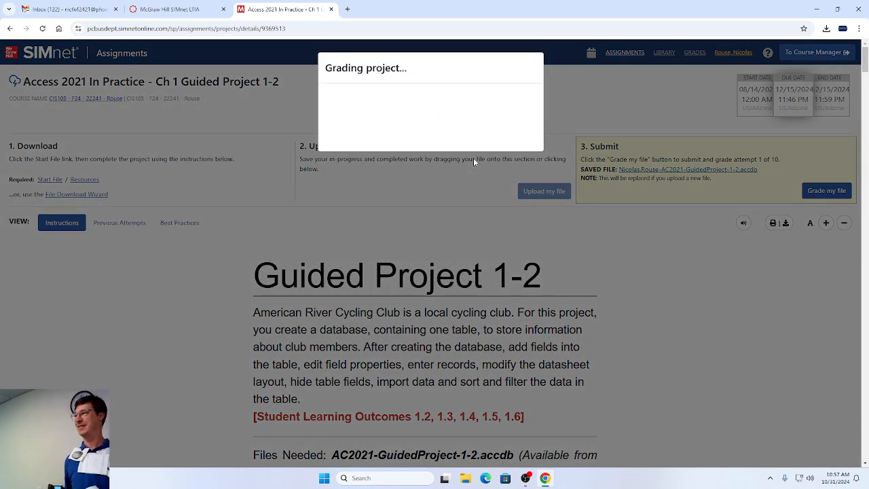